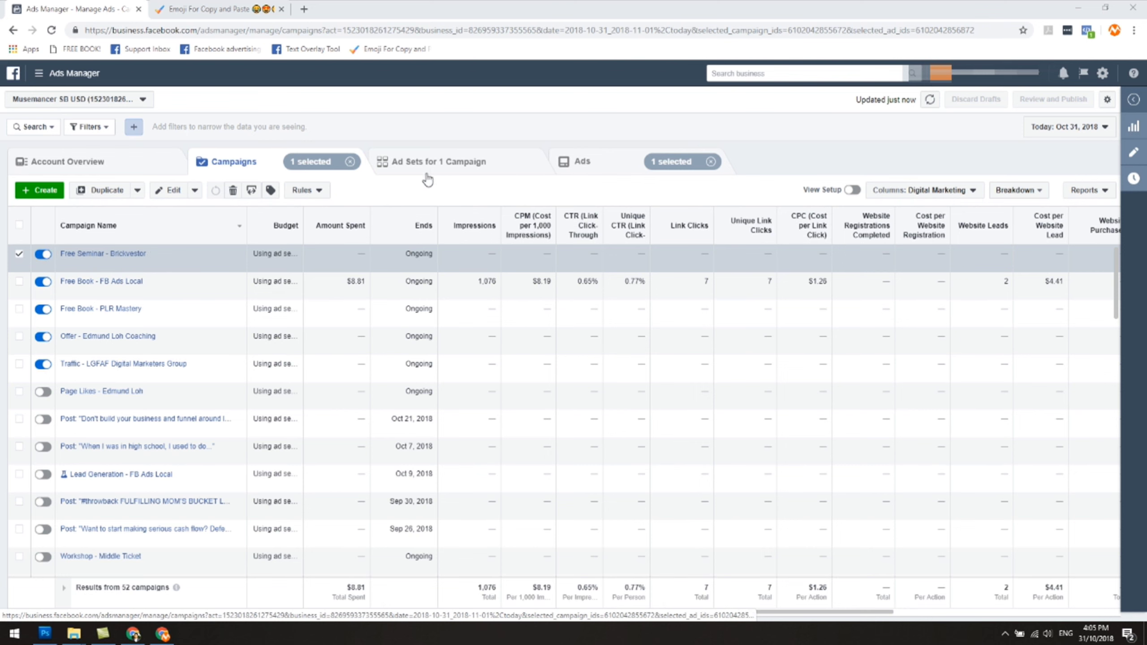
Duplicate the campaign's ad set once into the original campaign.
{"action": "left_click", "coordinate": [422, 164]}
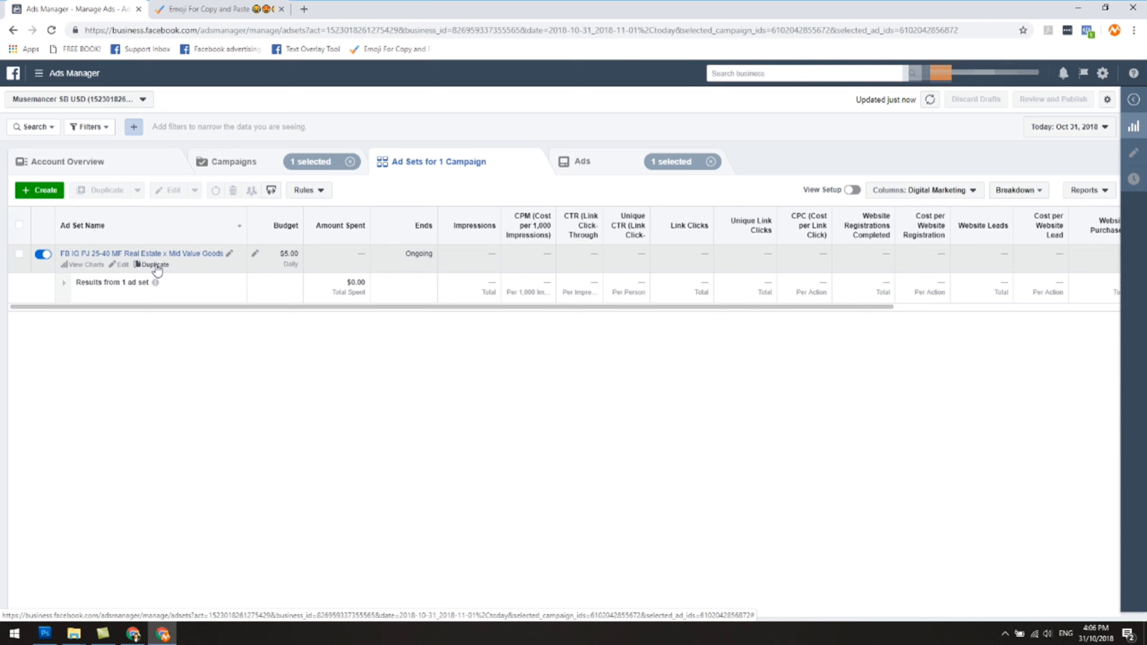
{"action": "left_click", "coordinate": [155, 265]}
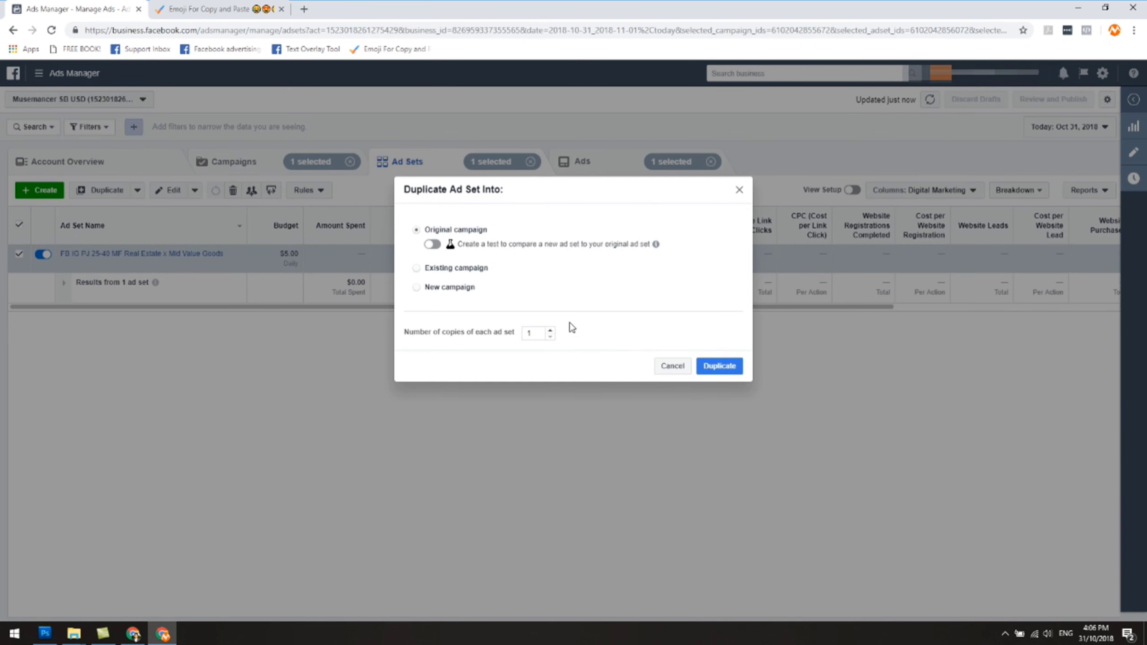
{"action": "left_click", "coordinate": [721, 367]}
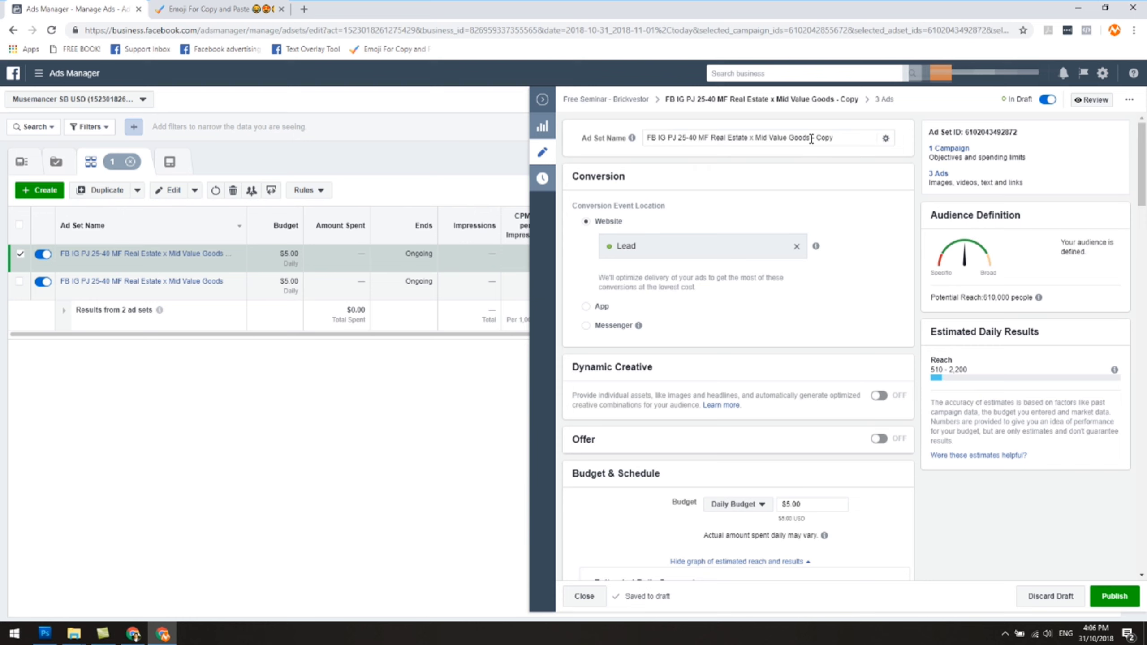
Review the copied ad set's name, conversion event, budget, schedule, audience and detailed targeting settings.
{"action": "left_click_drag", "start_coordinate": [809, 138], "coordinate": [843, 139]}
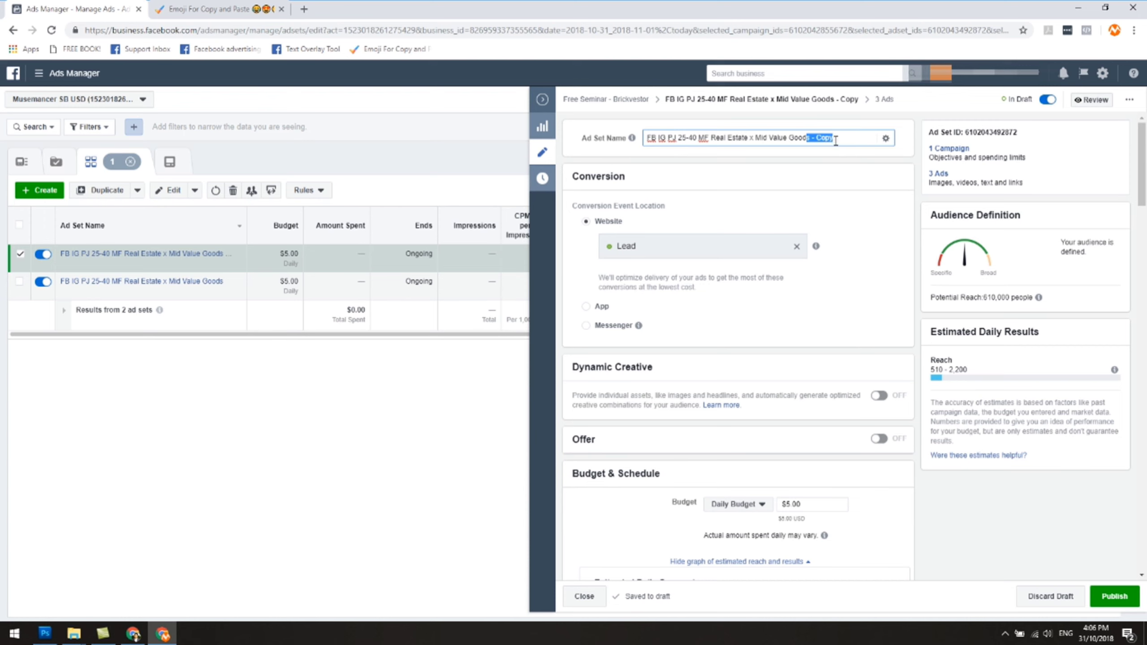
{"action": "left_click", "coordinate": [825, 164]}
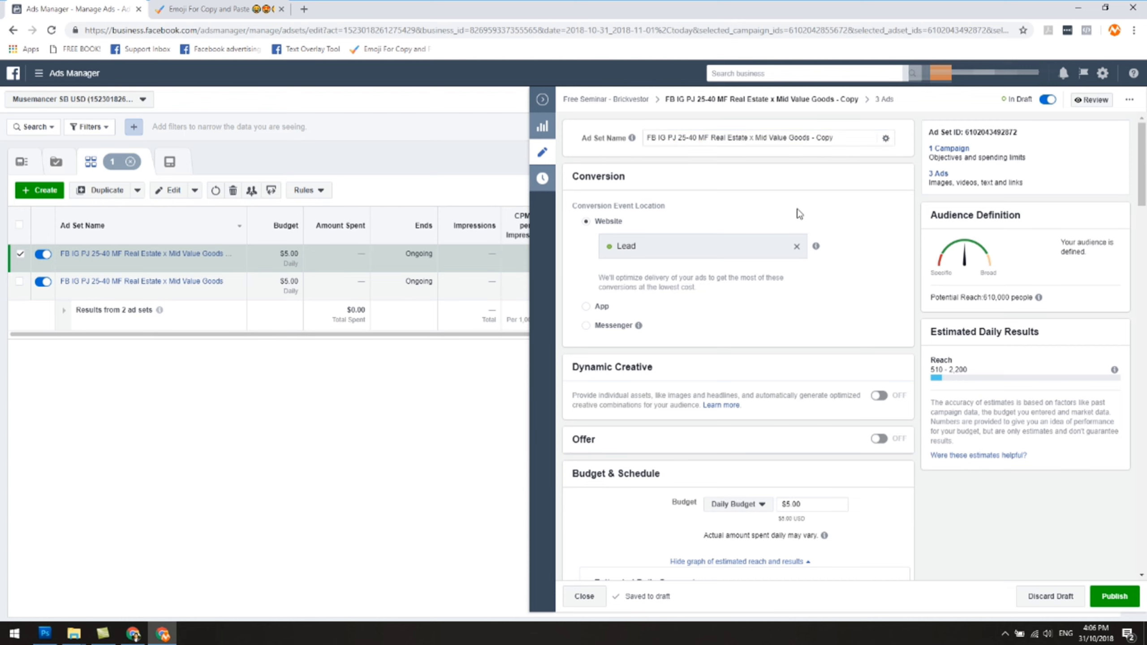
{"action": "scroll", "coordinate": [796, 219], "scroll_direction": "down", "scroll_amount": 1}
{"action": "scroll", "coordinate": [755, 267], "scroll_direction": "up", "scroll_amount": 1}
{"action": "scroll", "coordinate": [628, 312], "scroll_direction": "down", "scroll_amount": 1}
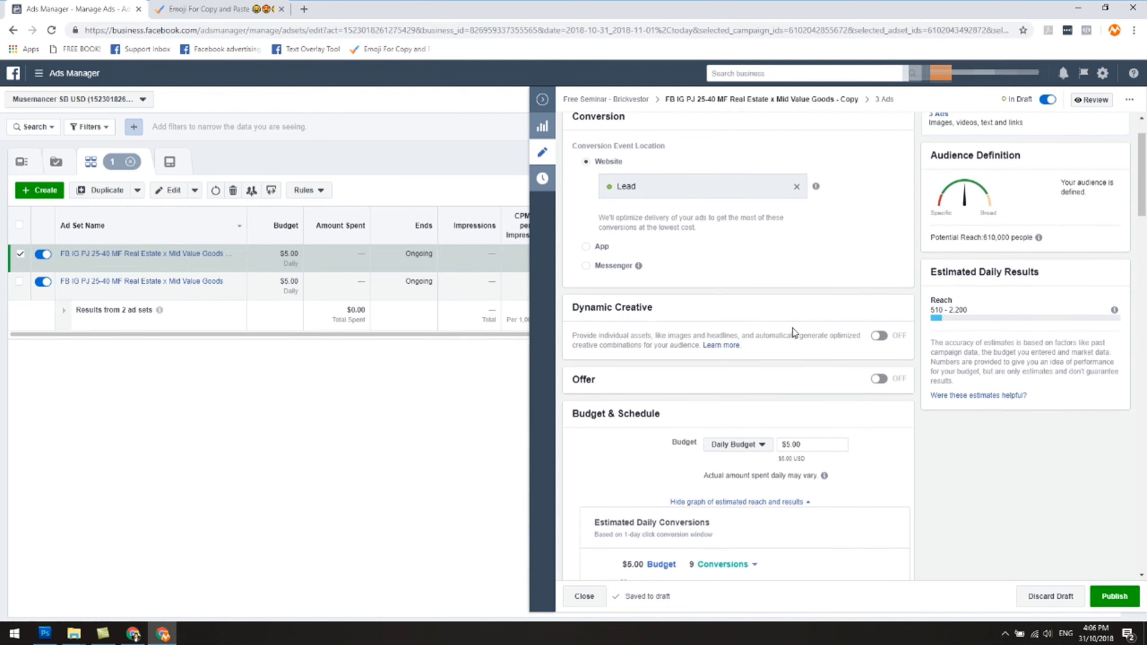
{"action": "scroll", "coordinate": [795, 334], "scroll_direction": "down", "scroll_amount": 2}
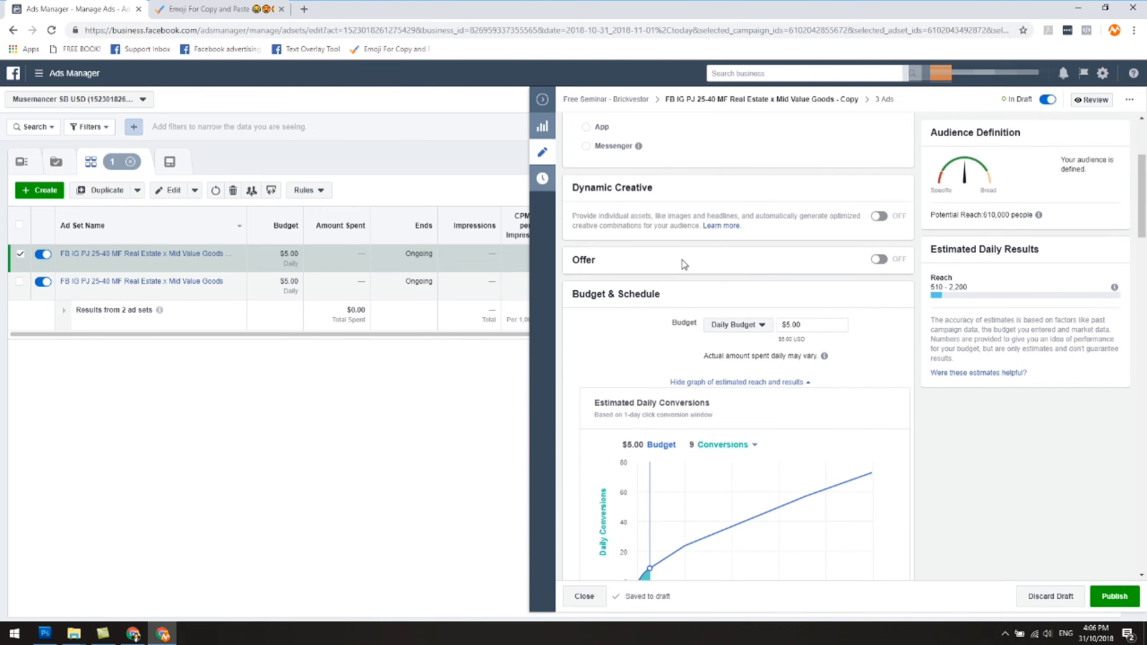
{"action": "scroll", "coordinate": [668, 269], "scroll_direction": "down", "scroll_amount": 1}
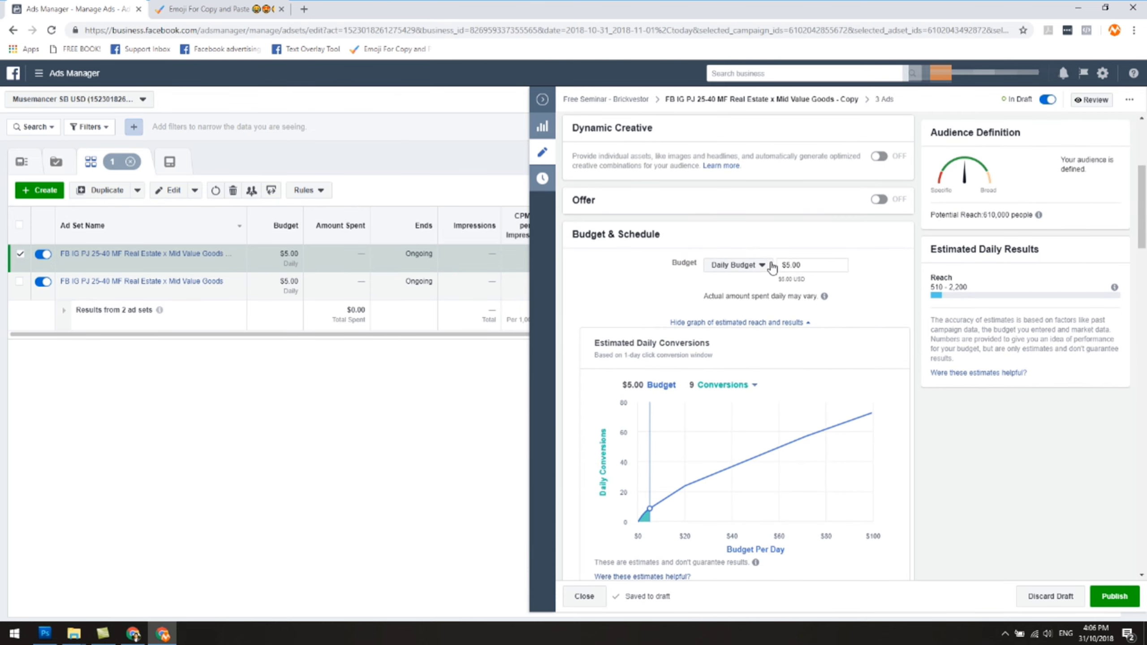
{"action": "scroll", "coordinate": [786, 246], "scroll_direction": "down", "scroll_amount": 2}
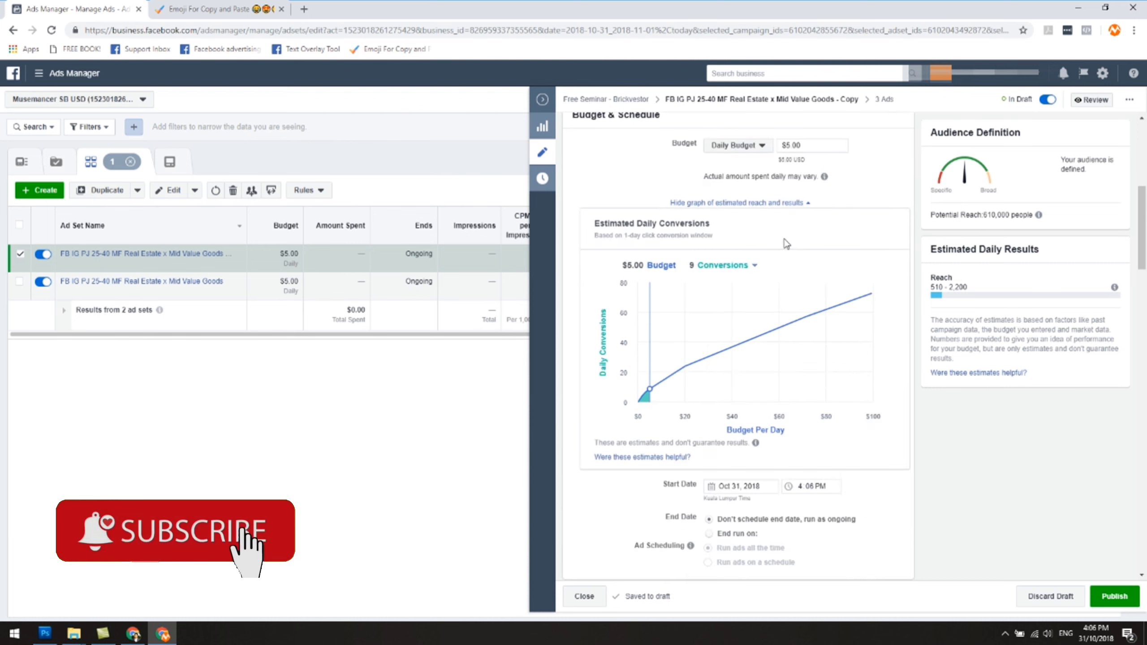
{"action": "scroll", "coordinate": [786, 244], "scroll_direction": "up", "scroll_amount": 2}
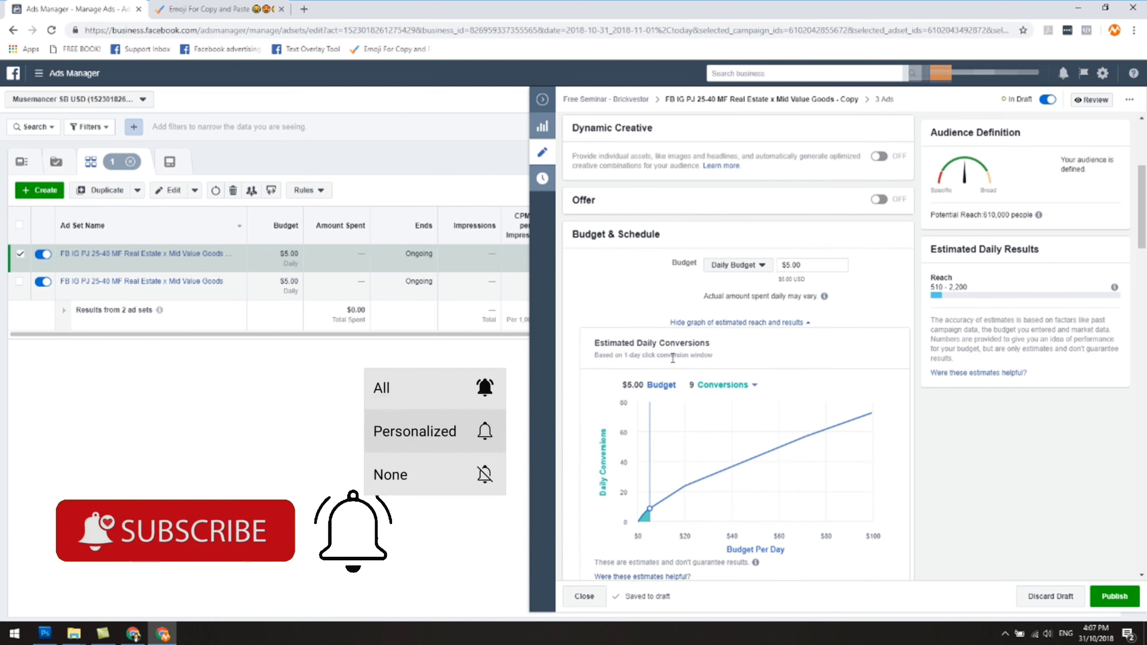
{"action": "scroll", "coordinate": [773, 364], "scroll_direction": "down", "scroll_amount": 5}
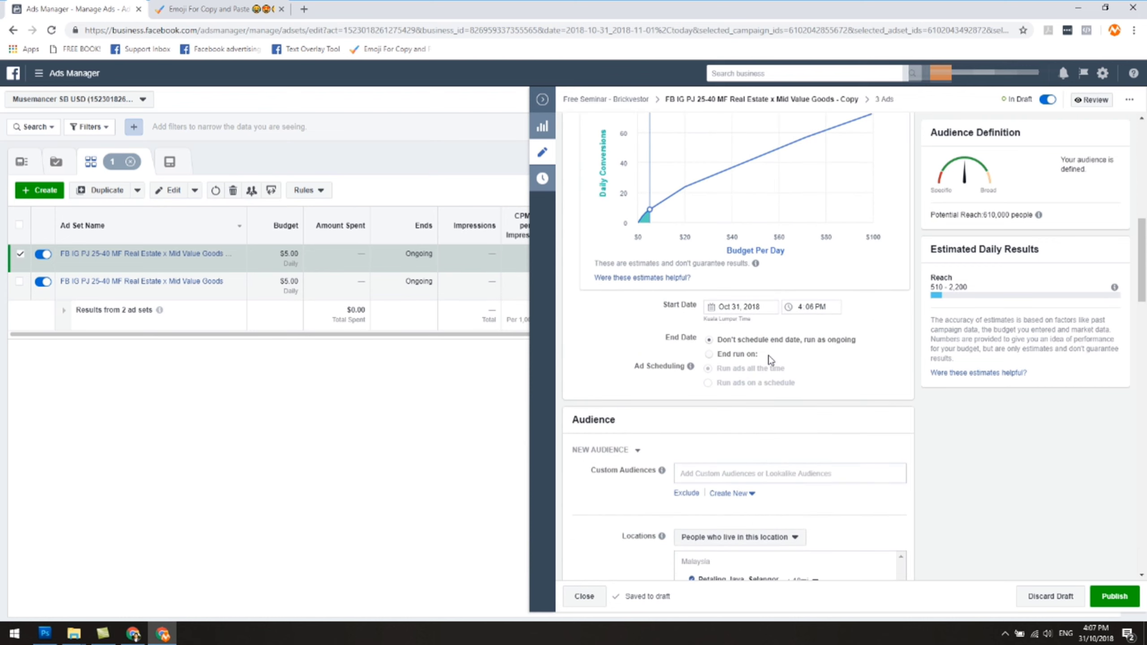
{"action": "scroll", "coordinate": [718, 357], "scroll_direction": "down", "scroll_amount": 3}
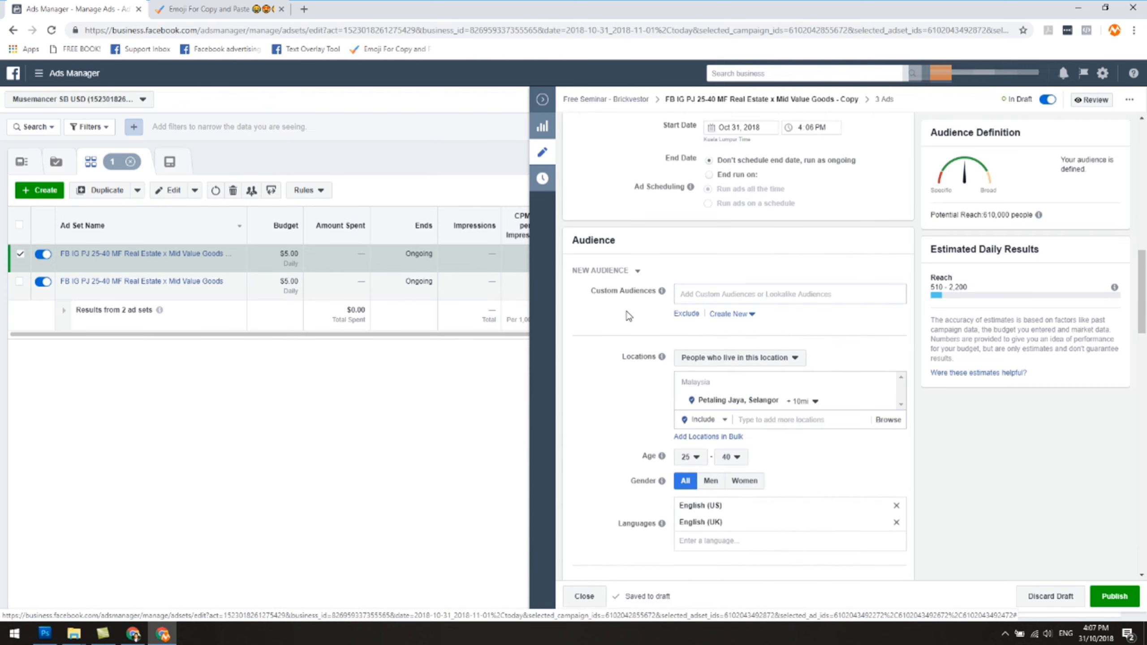
{"action": "scroll", "coordinate": [631, 317], "scroll_direction": "down", "scroll_amount": 2}
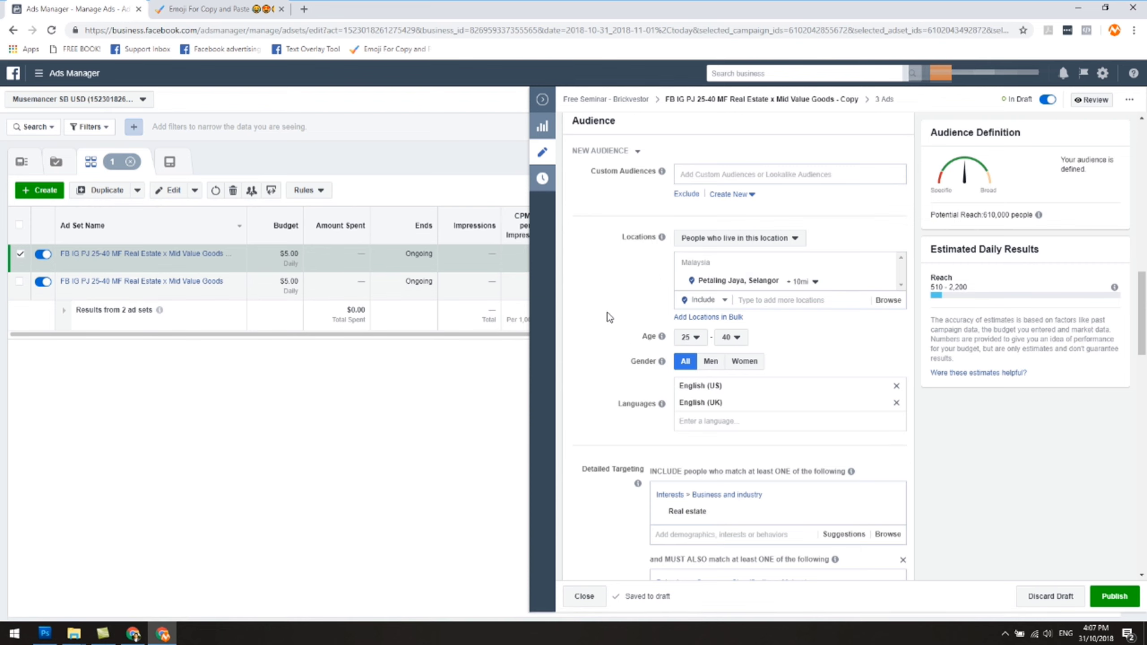
{"action": "scroll", "coordinate": [638, 325], "scroll_direction": "down", "scroll_amount": 3}
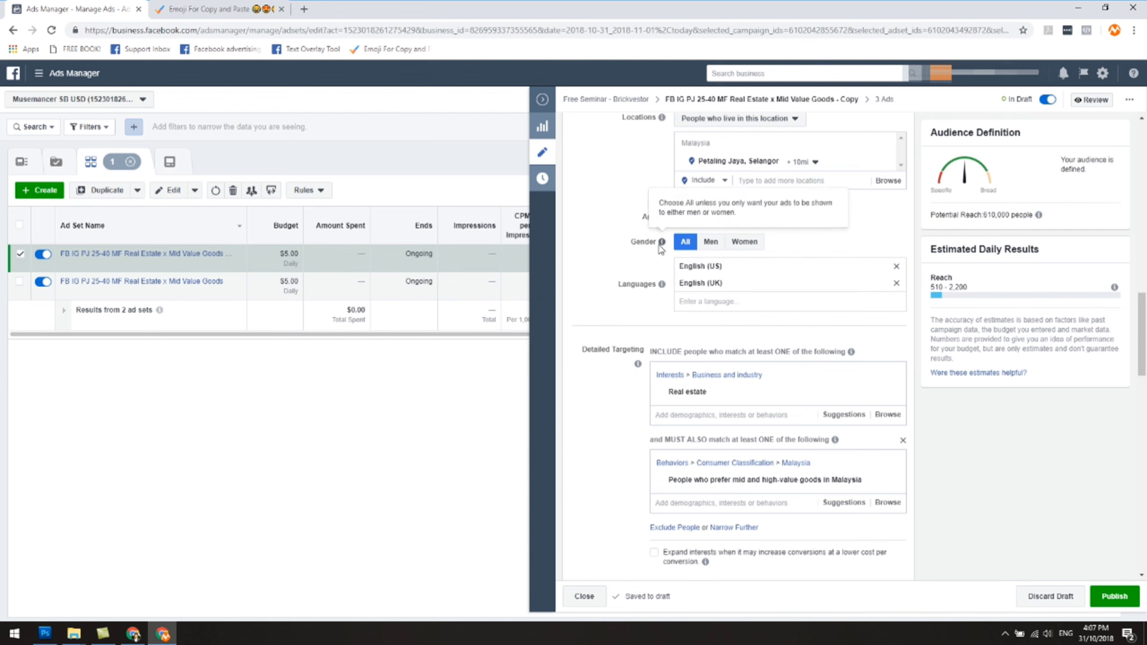
{"action": "scroll", "coordinate": [628, 312], "scroll_direction": "down", "scroll_amount": 3}
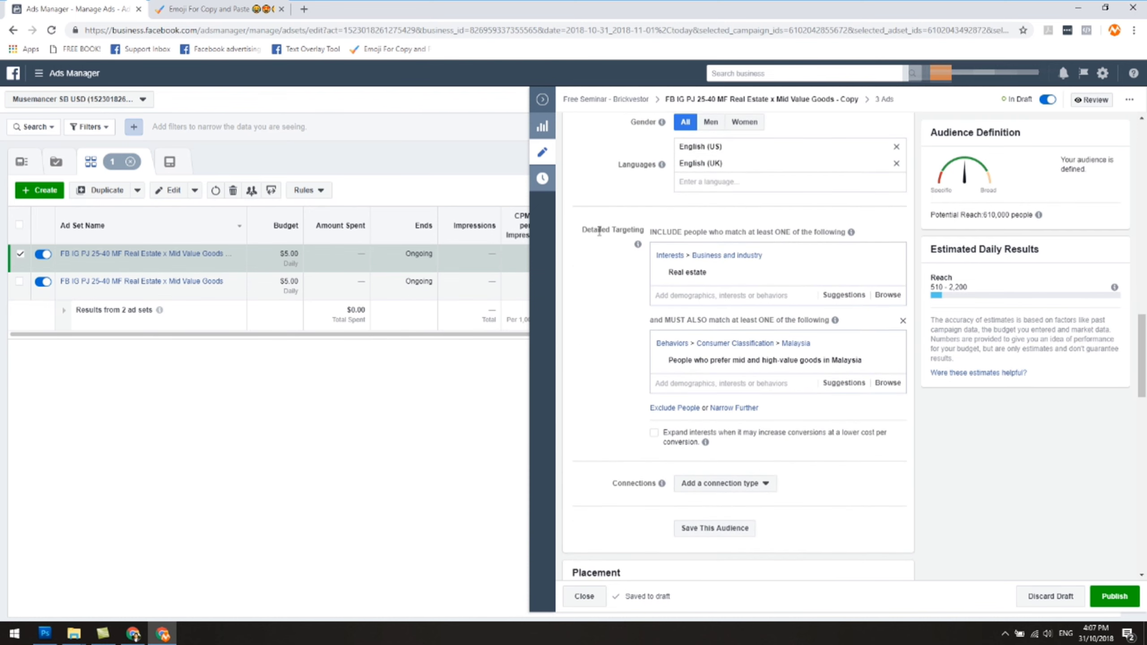
Try Wealth Creation as the detailed targeting interest and replace it with Passive income.
{"action": "mouse_move", "coordinate": [720, 279]}
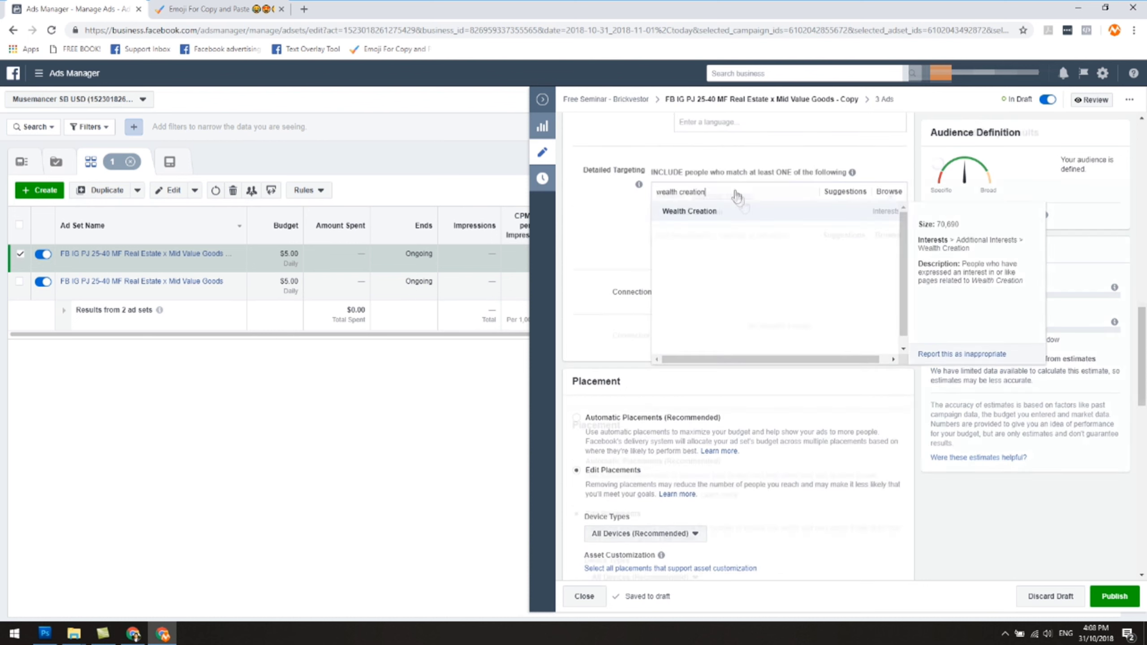
{"action": "left_click", "coordinate": [738, 210]}
{"action": "left_click", "coordinate": [892, 201]}
{"action": "left_click", "coordinate": [705, 194]}
{"action": "type", "text": "passive income"}
{"action": "left_click", "coordinate": [708, 211]}
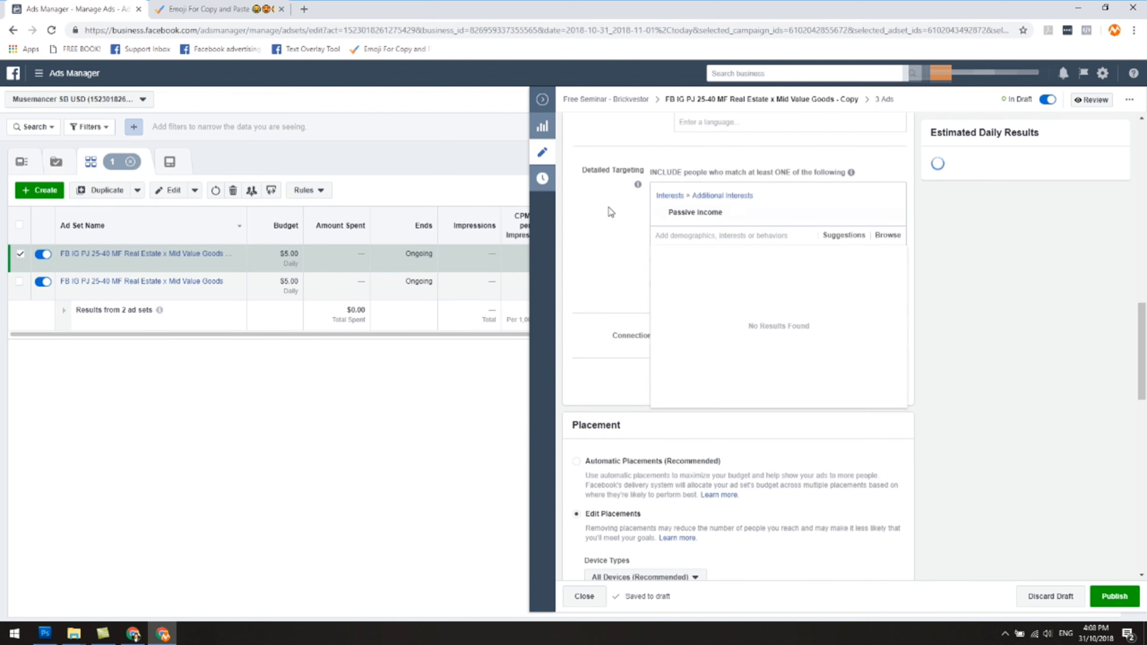
Search the detailed targeting options for residual income and financial freedom.
{"action": "type", "text": "residual ("}
{"action": "type", "text": "ncome"}
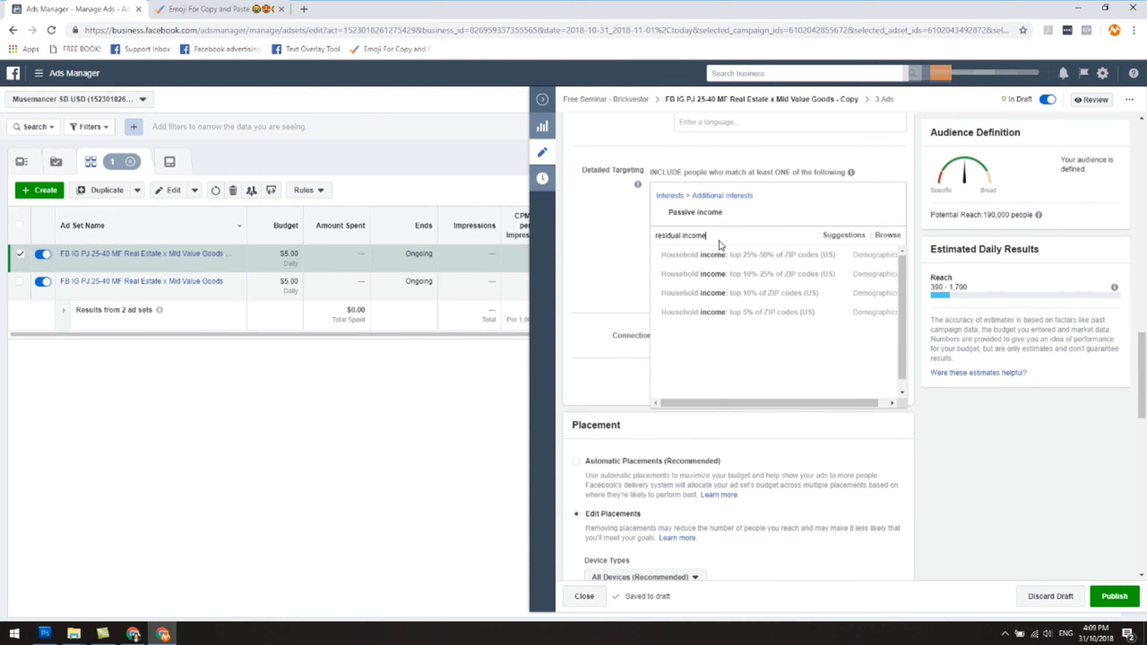
{"action": "key", "text": "ctrl+a"}
{"action": "key", "text": "BackSpace"}
{"action": "type", "text": "financial freedom"}
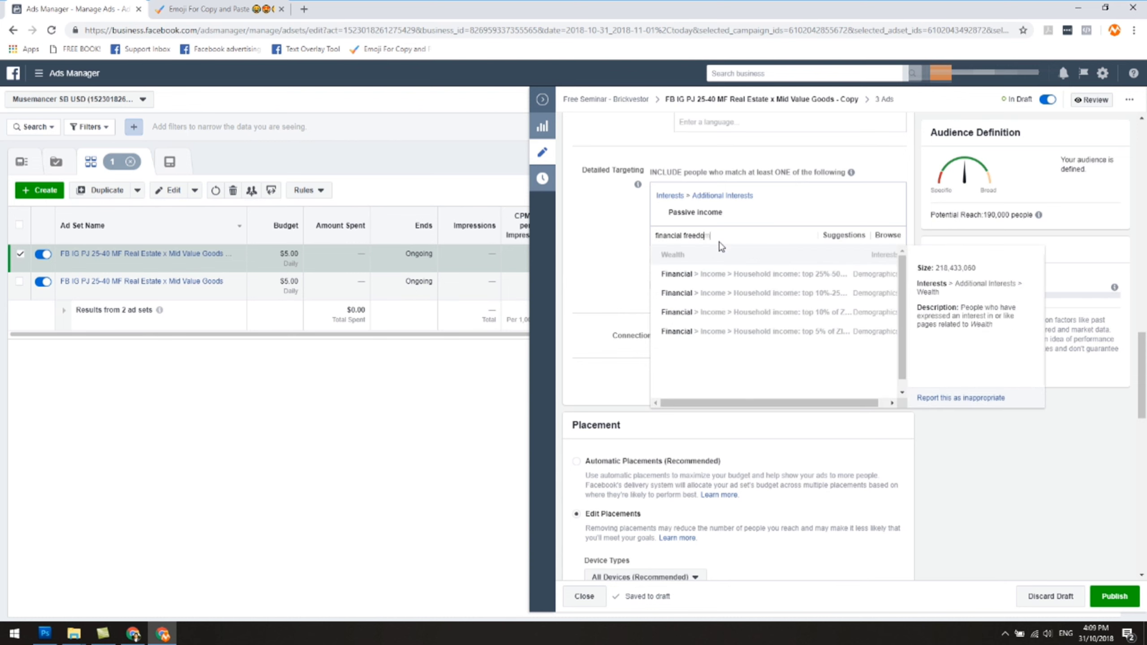
{"action": "key", "text": "ctrl+a"}
{"action": "key", "text": "BackSpace"}
Try adding the Wealth Creation interest alongside Passive income in the detailed targeting.
{"action": "type", "text": "wealth creation"}
{"action": "left_click", "coordinate": [731, 253]}
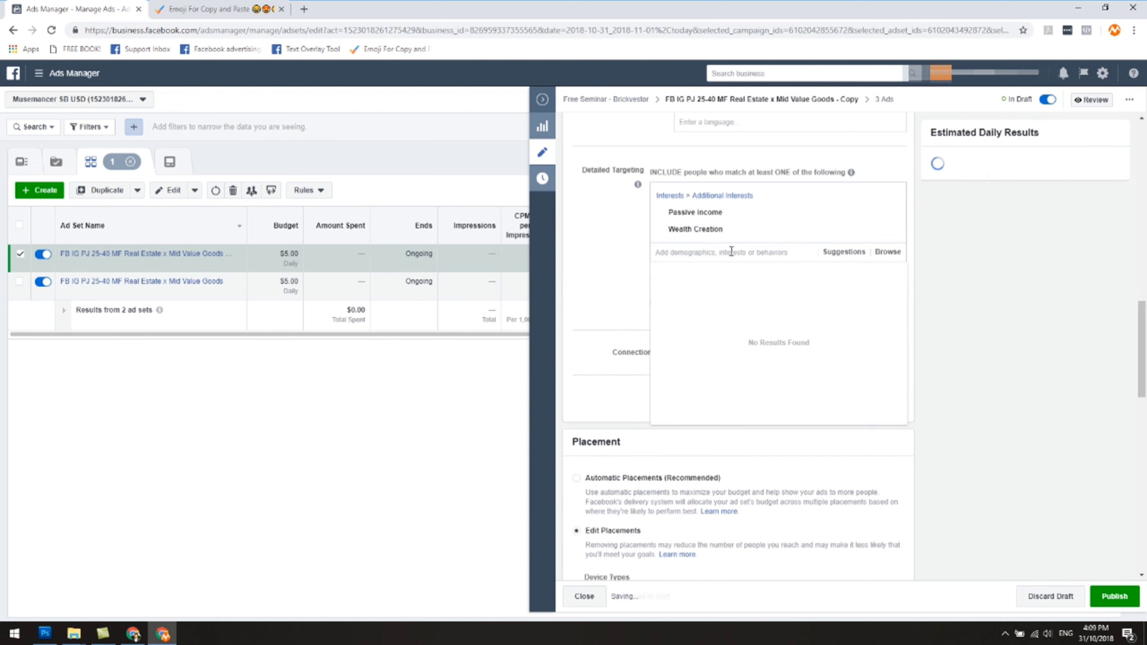
{"action": "left_click", "coordinate": [891, 230]}
Search the detailed targeting options for assets, look through the suggestions and clear the search.
{"action": "left_click", "coordinate": [742, 236]}
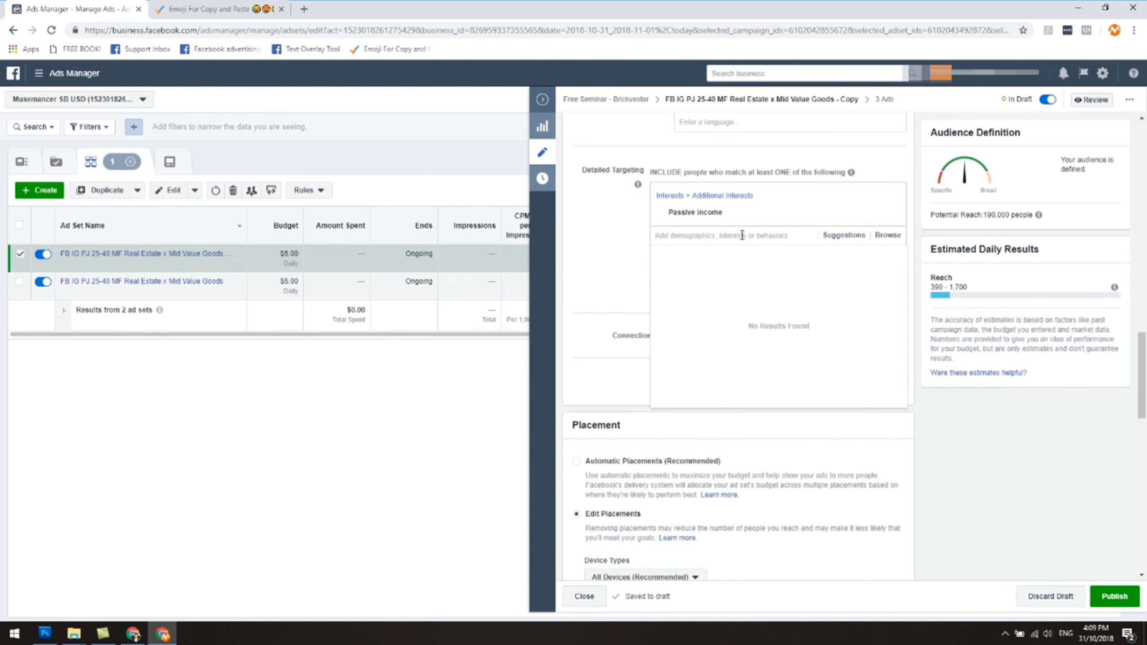
{"action": "type", "text": "assets"}
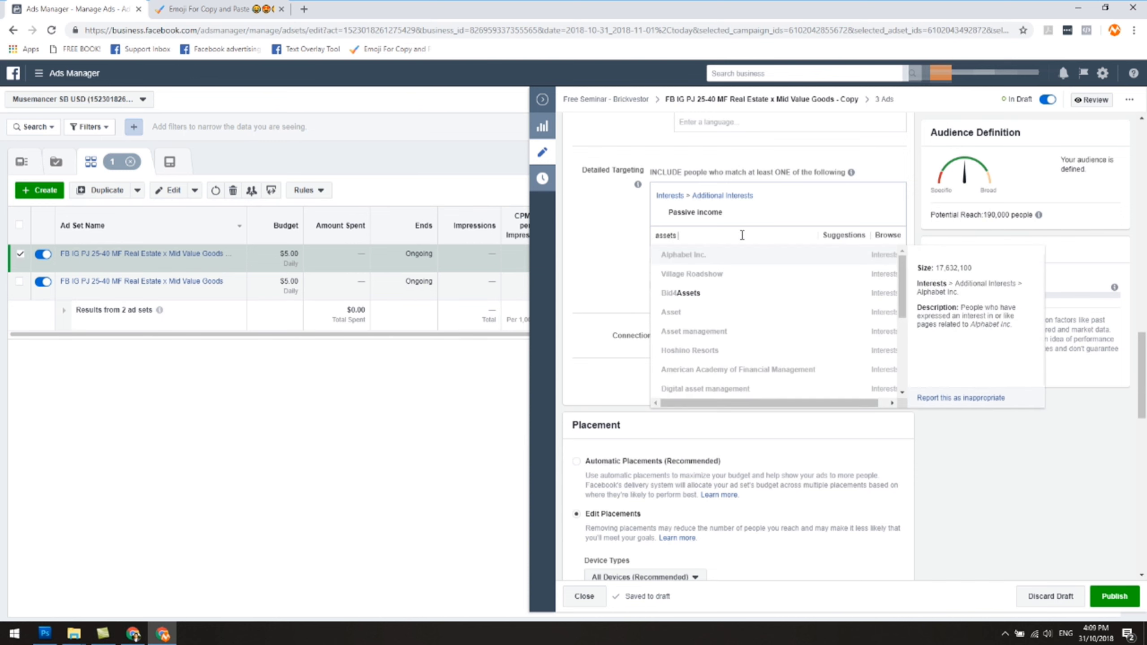
{"action": "scroll", "coordinate": [762, 320], "scroll_direction": "down", "scroll_amount": 5}
{"action": "scroll", "coordinate": [761, 320], "scroll_direction": "up", "scroll_amount": 5}
{"action": "left_click_drag", "start_coordinate": [692, 237], "coordinate": [605, 236]}
{"action": "key", "text": "BackSpace"}
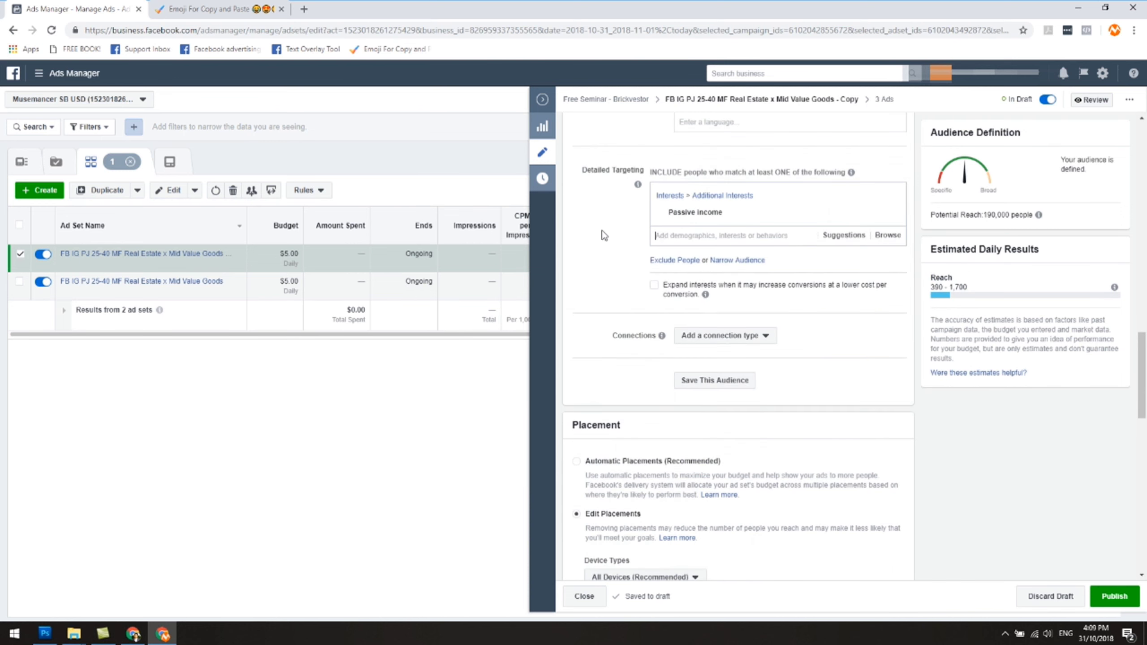
Set the audience's maximum age to 55.
{"action": "scroll", "coordinate": [689, 244], "scroll_direction": "up", "scroll_amount": 2}
{"action": "left_click", "coordinate": [734, 159]}
{"action": "left_click", "coordinate": [737, 309]}
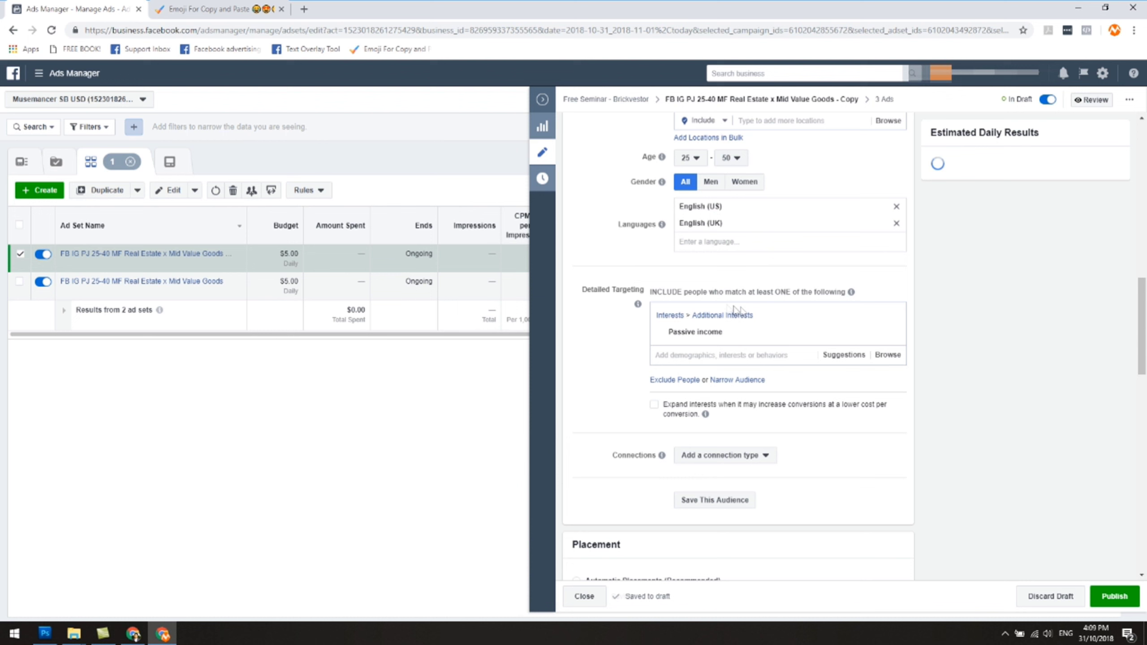
{"action": "left_click", "coordinate": [733, 161]}
{"action": "scroll", "coordinate": [736, 284], "scroll_direction": "down", "scroll_amount": 2}
{"action": "left_click", "coordinate": [736, 282]}
{"action": "left_click", "coordinate": [734, 160]}
{"action": "scroll", "coordinate": [740, 284], "scroll_direction": "down", "scroll_amount": 1}
{"action": "left_click", "coordinate": [739, 284]}
Add the Wealth Creation interest to the detailed targeting.
{"action": "left_click", "coordinate": [684, 354]}
{"action": "type", "text": "w"}
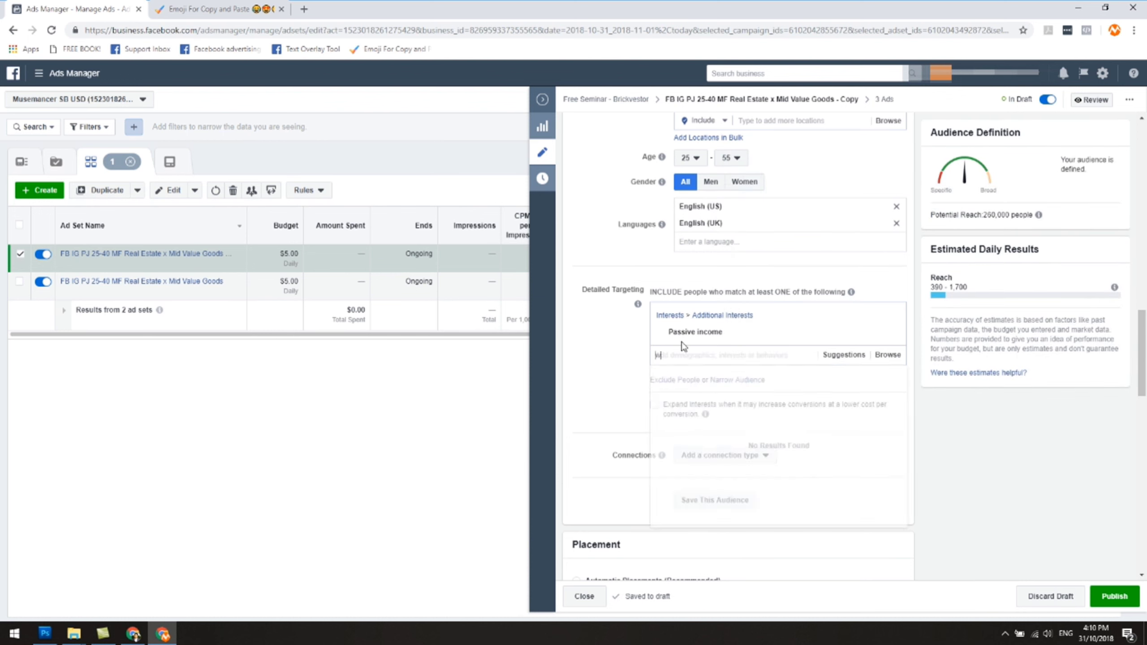
{"action": "type", "text": "ealth creation"}
{"action": "left_click", "coordinate": [704, 372]}
{"action": "left_click", "coordinate": [661, 291]}
{"action": "scroll", "coordinate": [772, 244], "scroll_direction": "up", "scroll_amount": 1}
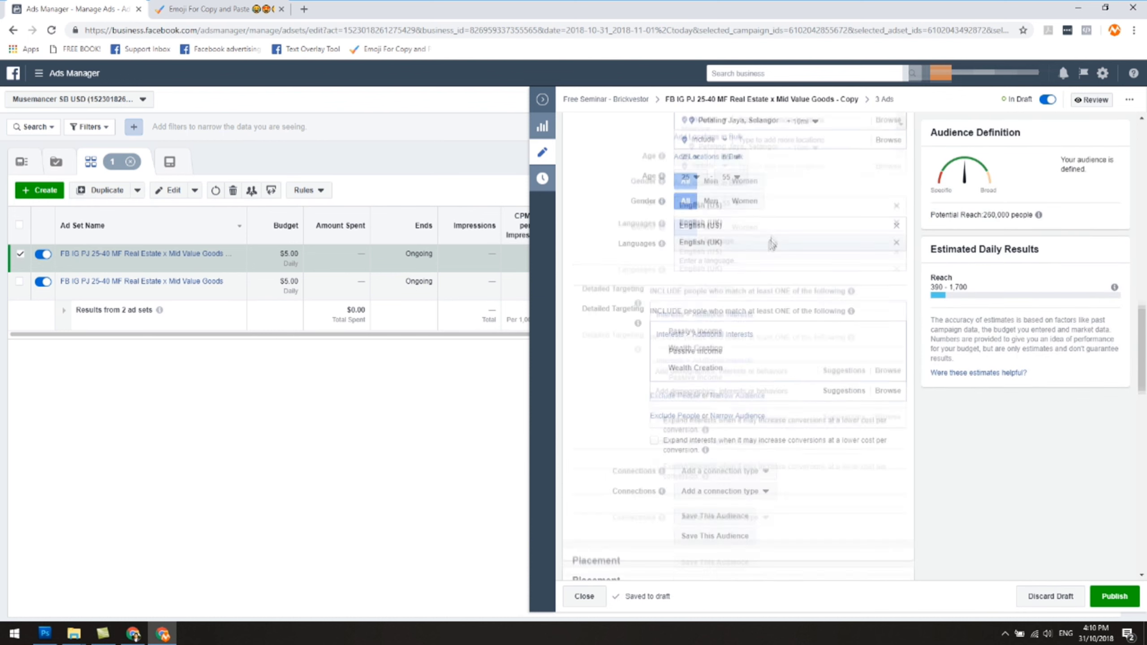
Find and add the Income Property interest to the detailed targeting.
{"action": "scroll", "coordinate": [763, 339], "scroll_direction": "down", "scroll_amount": 1}
{"action": "left_click", "coordinate": [752, 431]}
{"action": "type", "text": "r"}
{"action": "type", "text": "ncome"}
{"action": "scroll", "coordinate": [755, 504], "scroll_direction": "down", "scroll_amount": 1}
{"action": "left_click", "coordinate": [725, 426]}
Look through the detailed targeting suggestions for income and clear the search.
{"action": "type", "text": "income"}
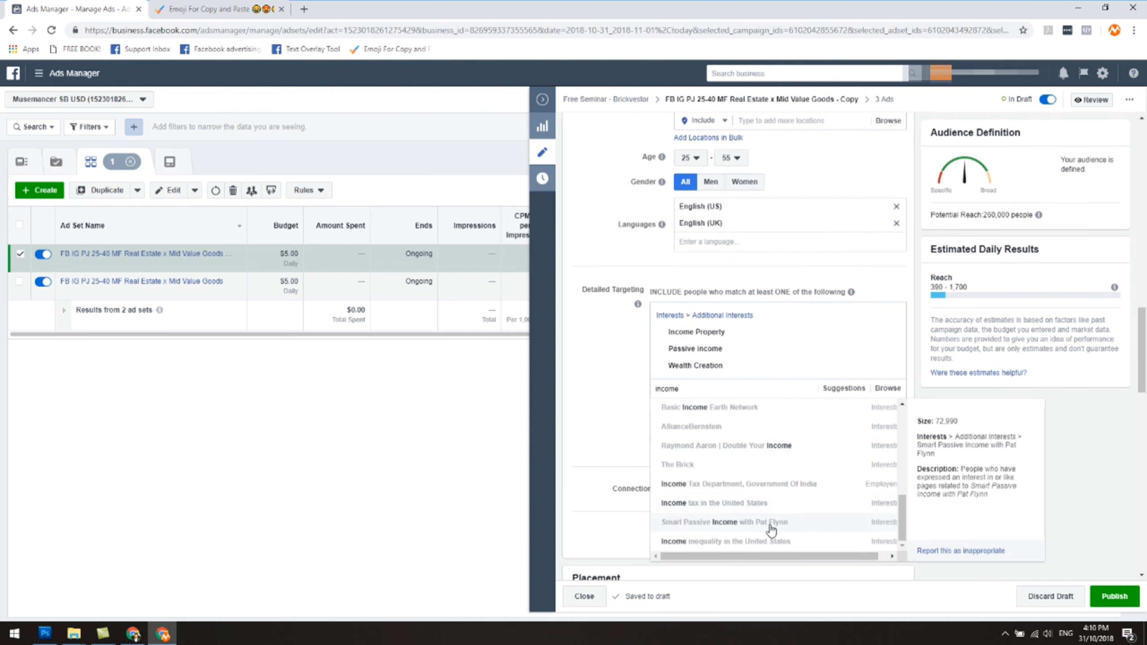
{"action": "scroll", "coordinate": [747, 463], "scroll_direction": "up", "scroll_amount": 1}
{"action": "left_click_drag", "start_coordinate": [689, 448], "coordinate": [652, 445]}
{"action": "key", "text": "BackSpace"}
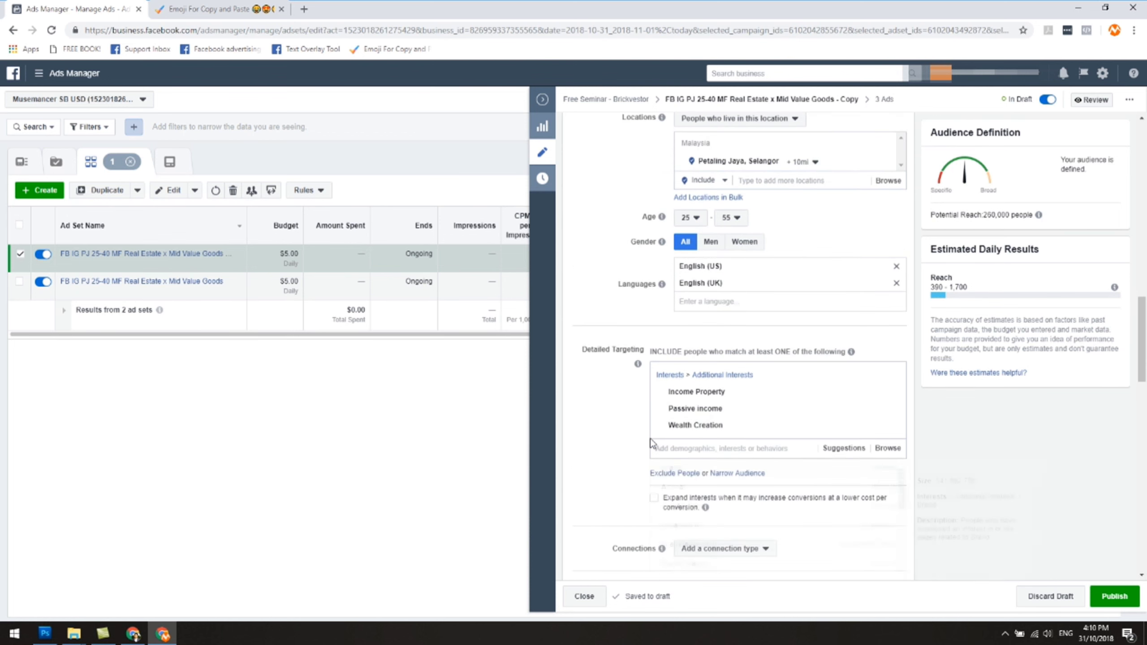
Search the targeting options for rent and landlord, and add the Landlord interest.
{"action": "type", "text": "rent"}
{"action": "key", "text": "ctrl+a"}
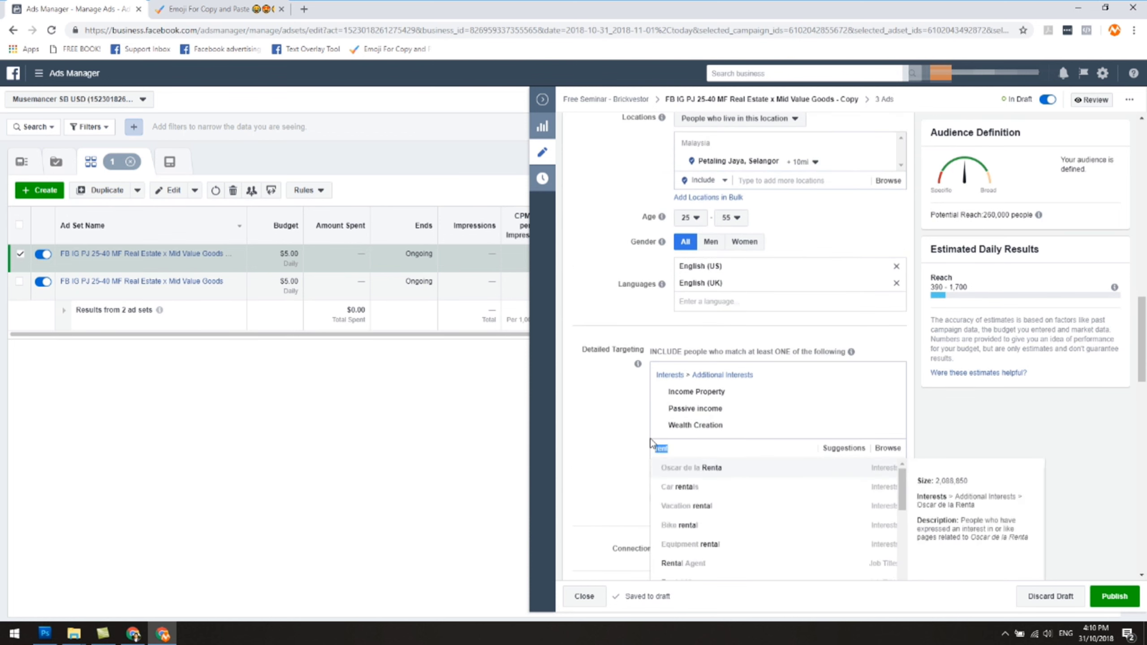
{"action": "type", "text": "landlord"}
{"action": "left_click", "coordinate": [716, 468]}
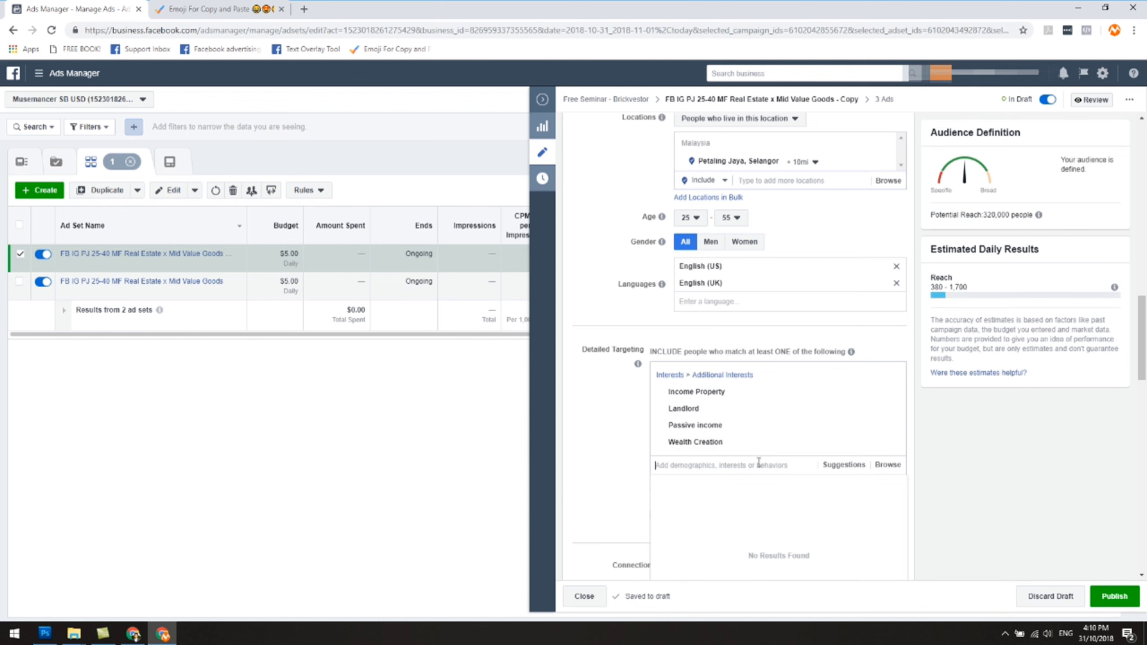
Try another maximum age for the audience and restore it to 55.
{"action": "left_click", "coordinate": [736, 441]}
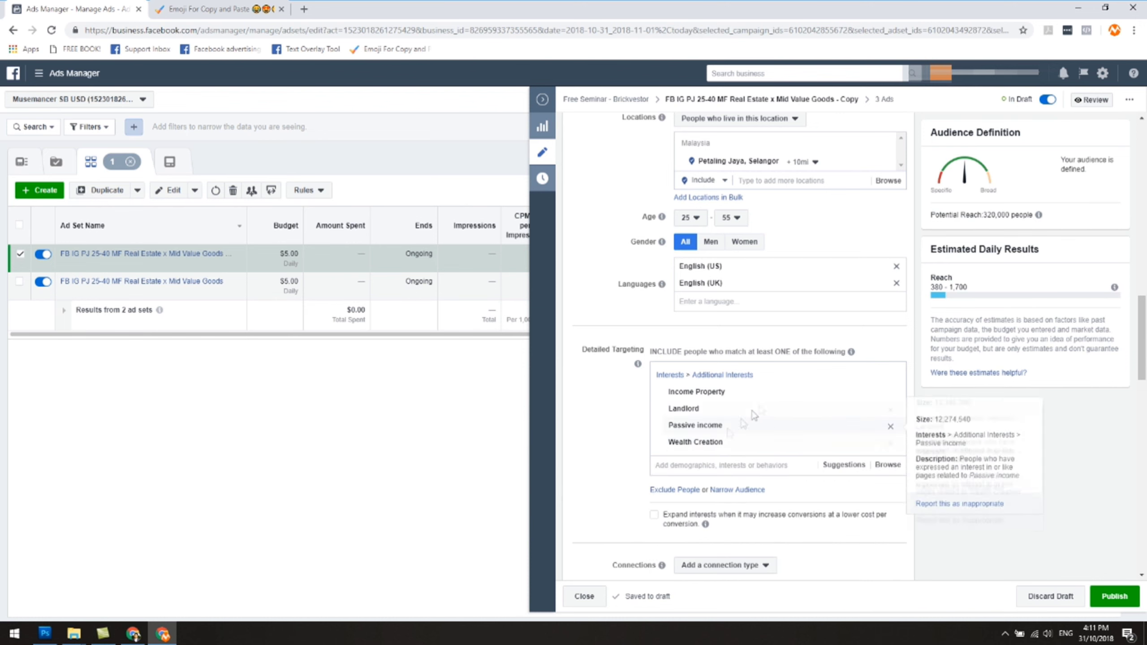
{"action": "left_click", "coordinate": [776, 466]}
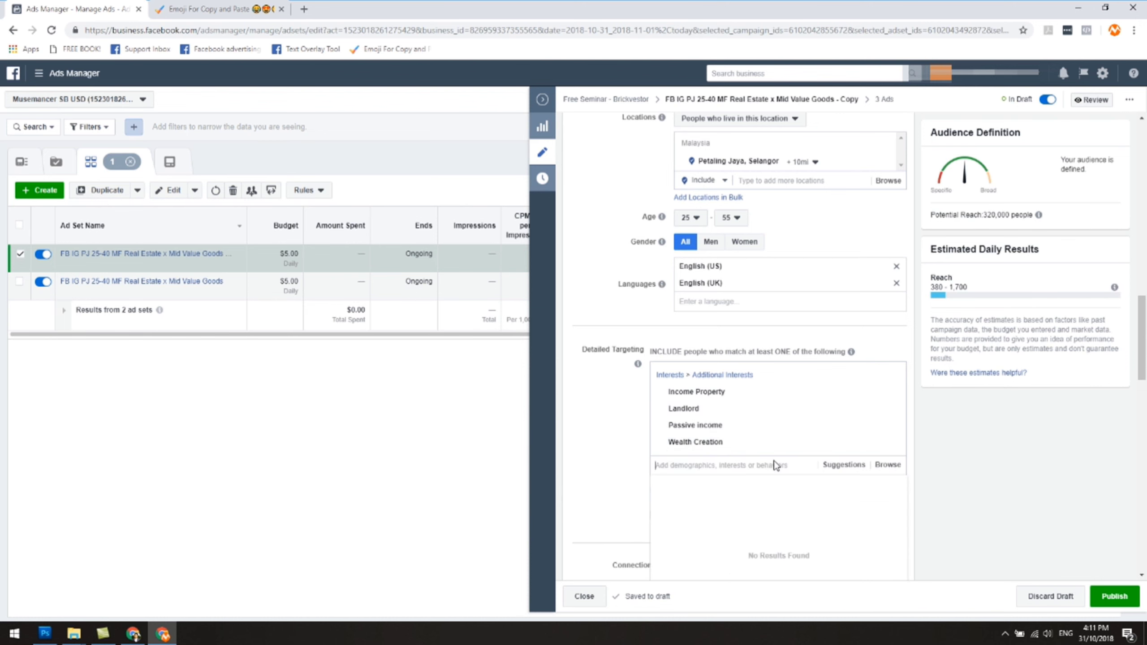
{"action": "left_click", "coordinate": [731, 218]}
{"action": "left_click", "coordinate": [738, 399]}
{"action": "left_click", "coordinate": [731, 217]}
{"action": "left_click", "coordinate": [739, 232]}
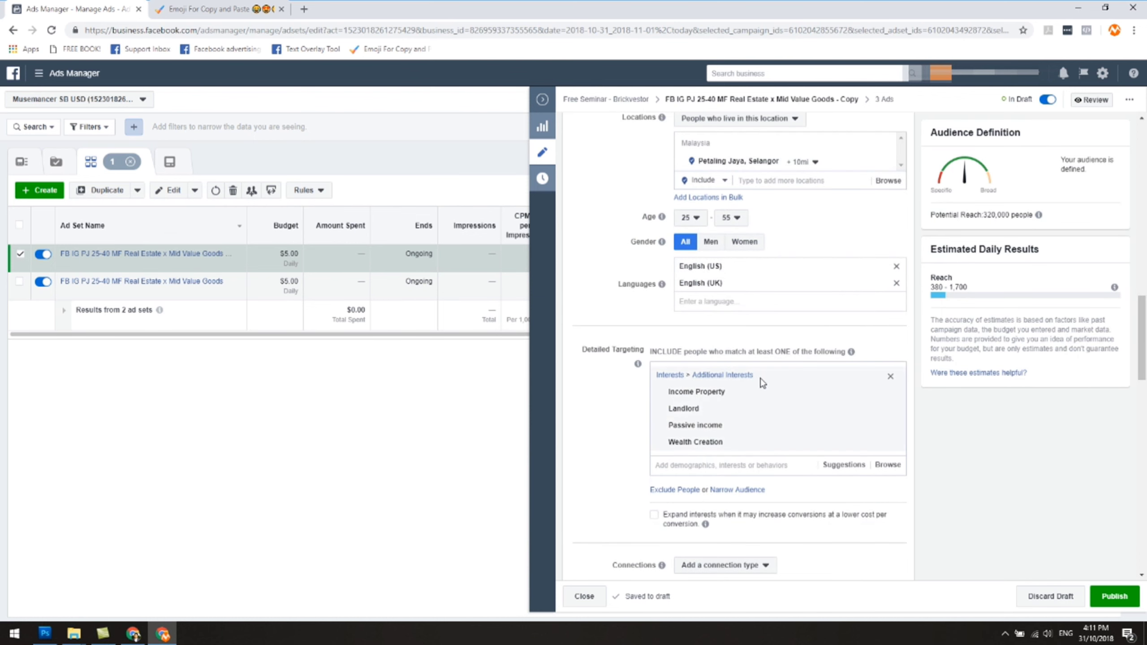
{"action": "mouse_move", "coordinate": [740, 393]}
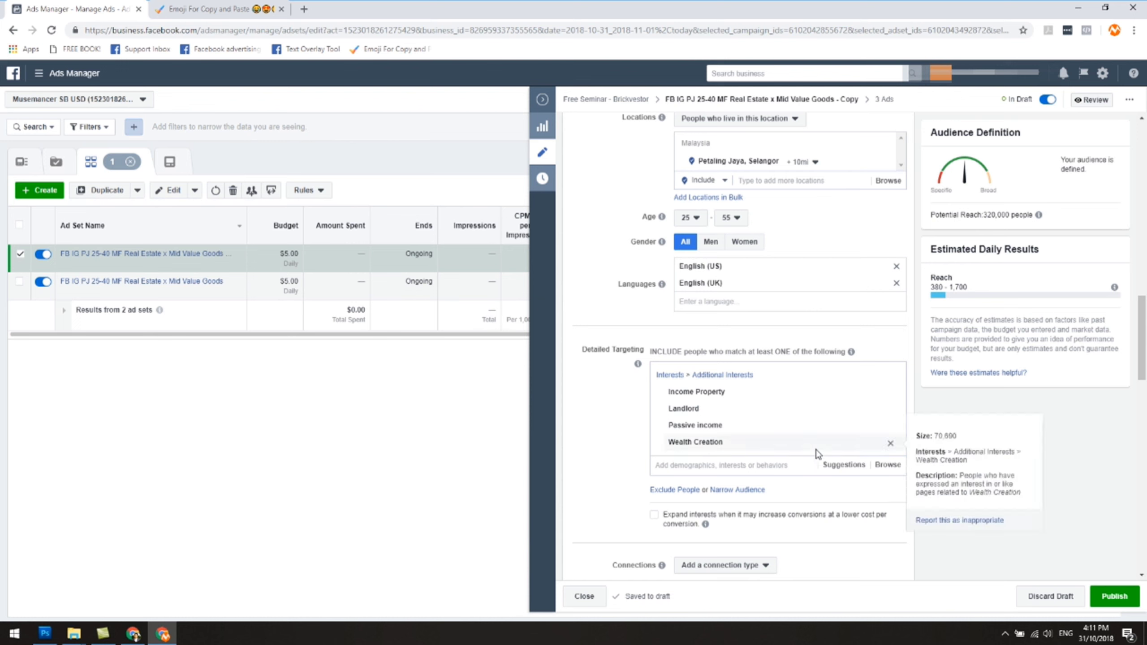
{"action": "mouse_move", "coordinate": [795, 396]}
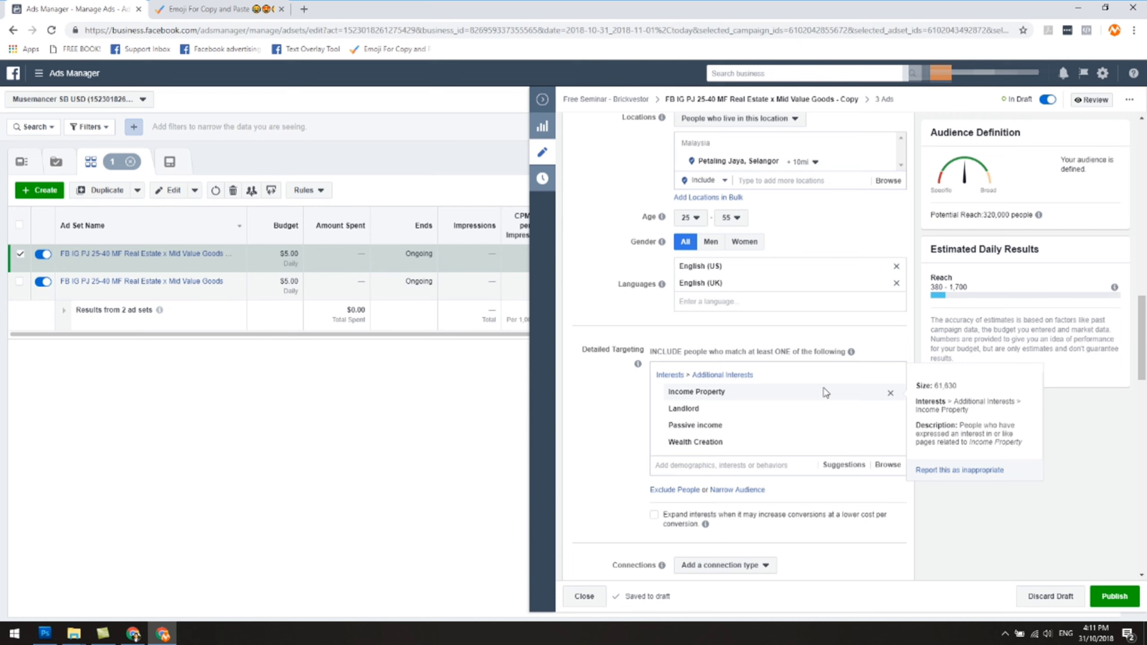
Add the Real estate entrepreneur interest from the detailed targeting suggestions.
{"action": "mouse_move", "coordinate": [697, 409]}
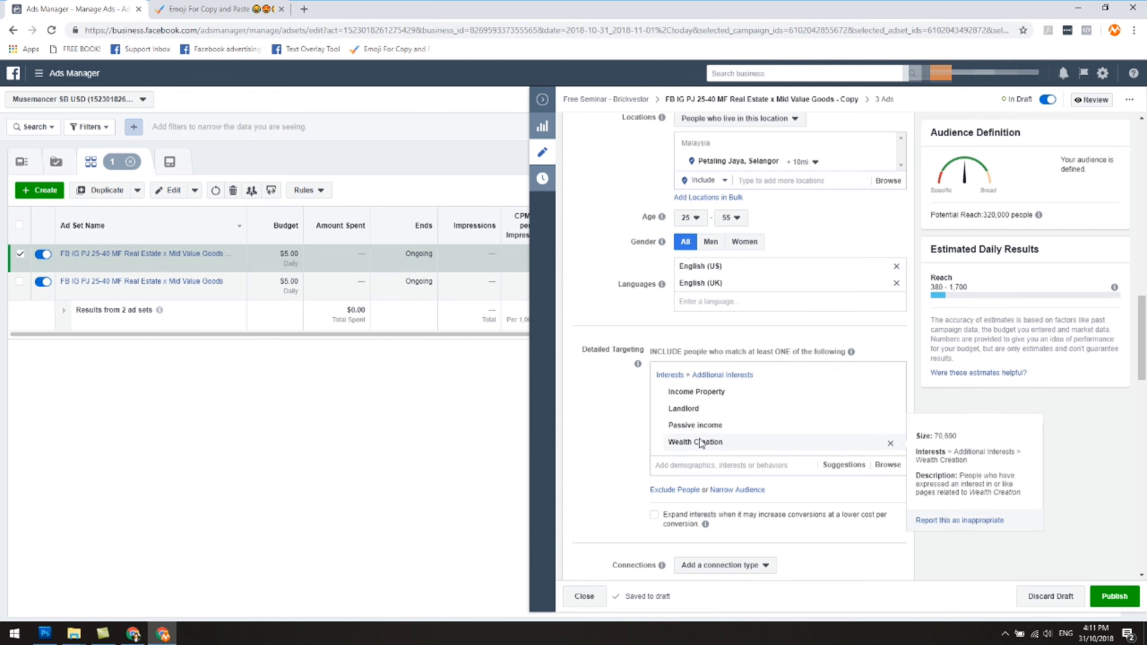
{"action": "left_click", "coordinate": [852, 468]}
{"action": "mouse_move", "coordinate": [796, 499]}
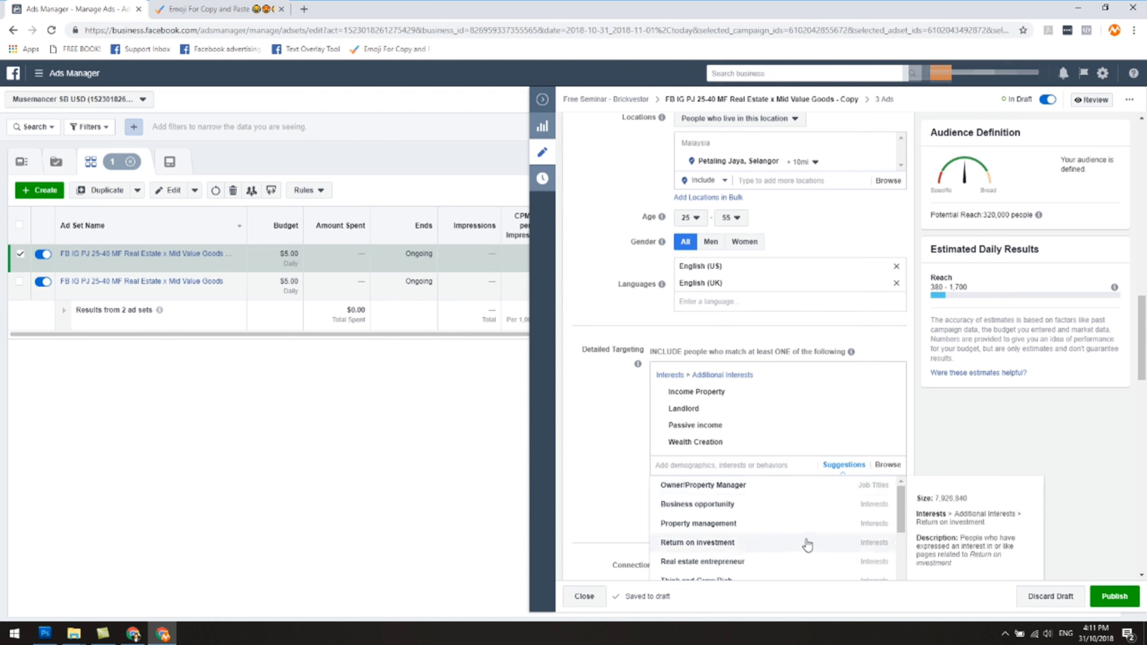
{"action": "left_click", "coordinate": [810, 561]}
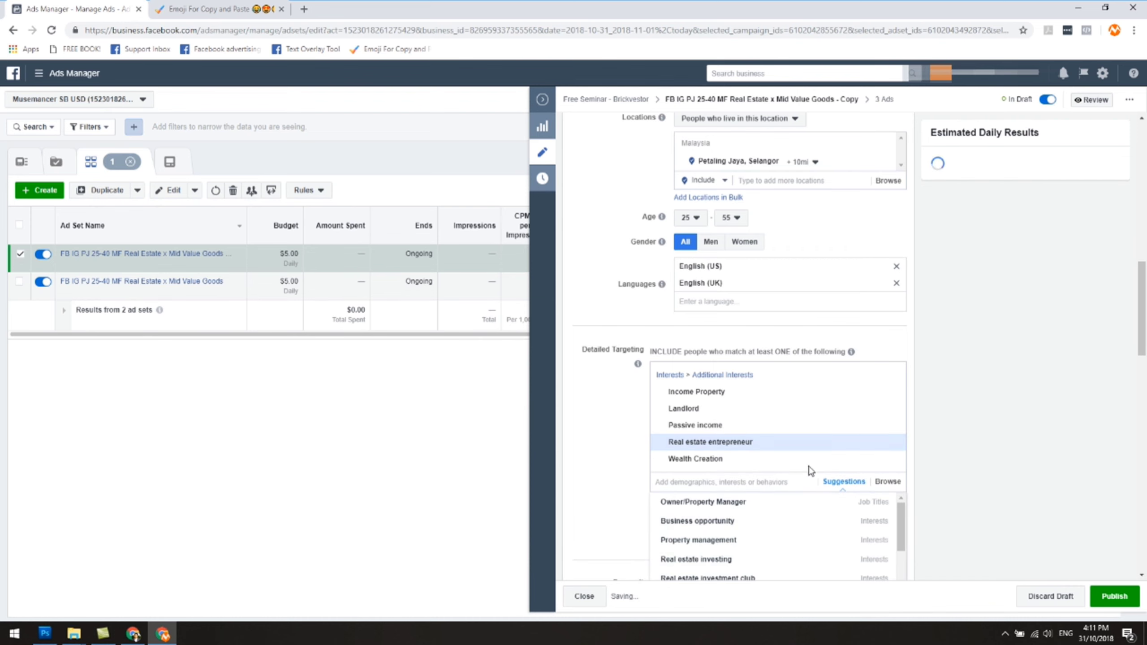
{"action": "left_click", "coordinate": [633, 418]}
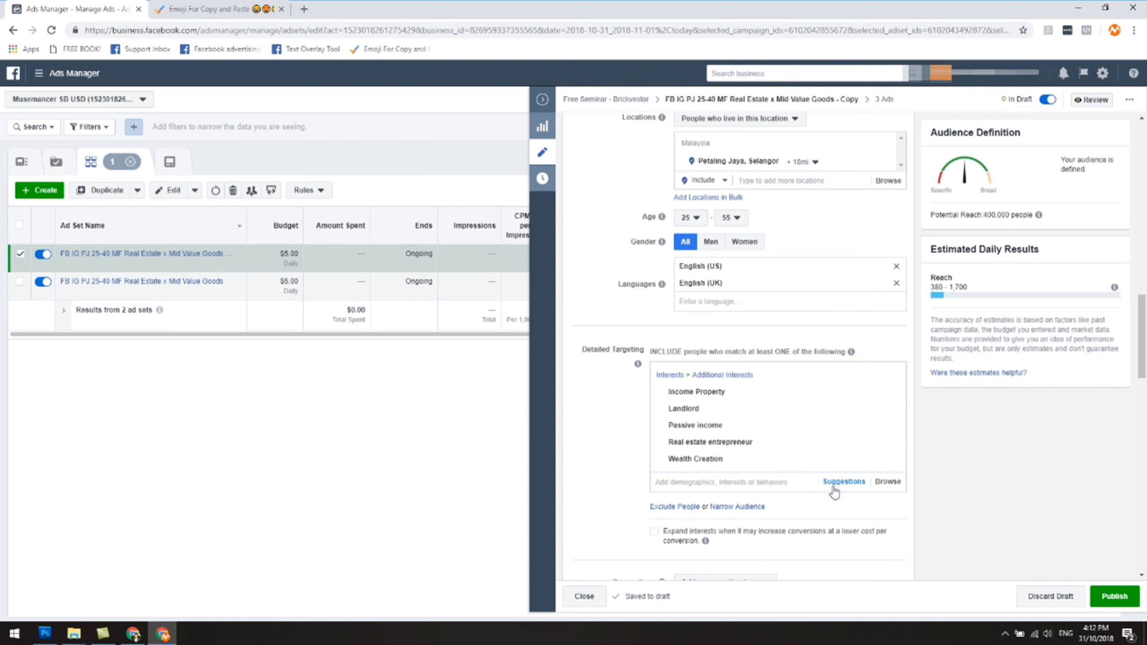
Review the ad set copy's placement, optimization and delivery settings.
{"action": "mouse_move", "coordinate": [726, 449]}
{"action": "scroll", "coordinate": [720, 479], "scroll_direction": "down", "scroll_amount": 6}
{"action": "scroll", "coordinate": [723, 485], "scroll_direction": "down", "scroll_amount": 8}
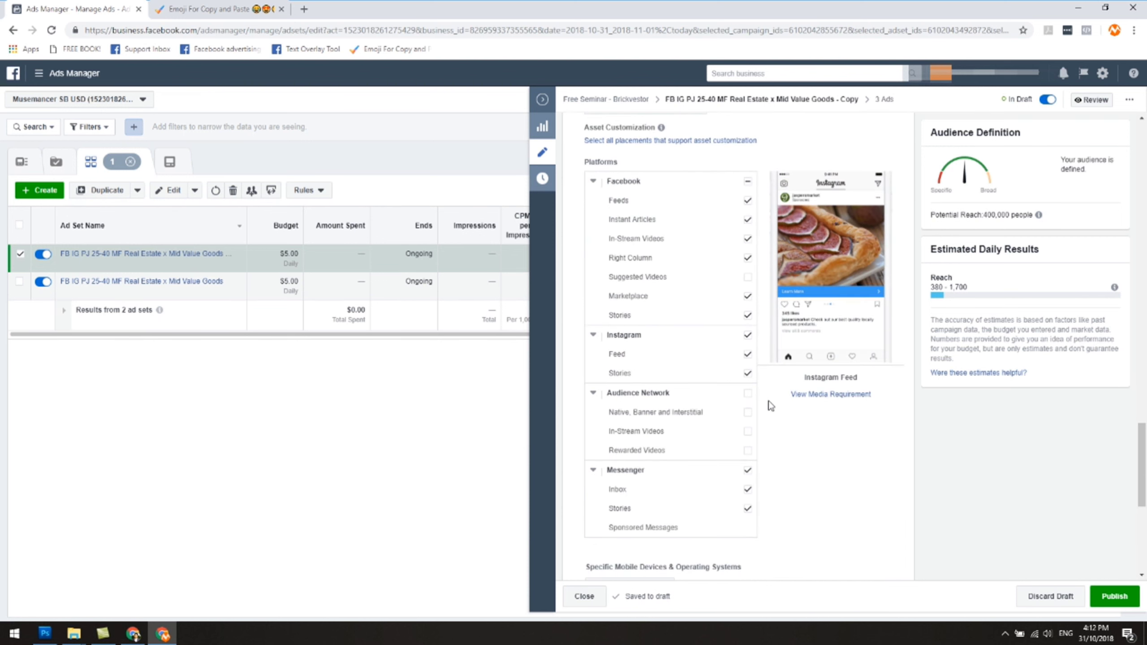
{"action": "scroll", "coordinate": [803, 470], "scroll_direction": "down", "scroll_amount": 7}
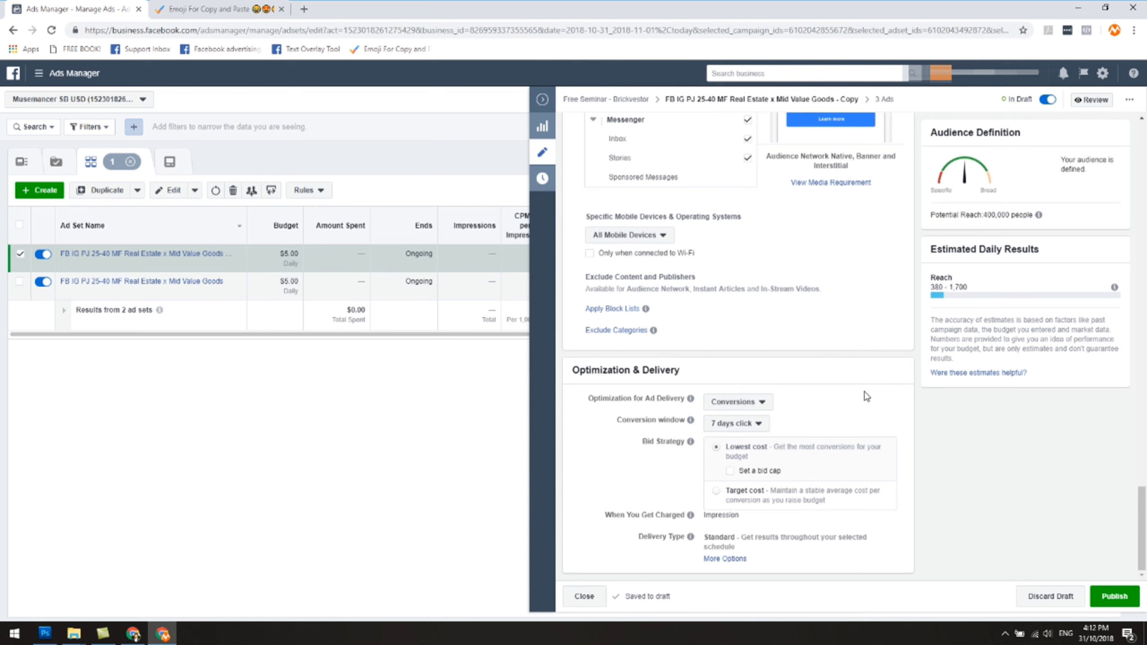
{"action": "scroll", "coordinate": [852, 405], "scroll_direction": "up", "scroll_amount": 3}
{"action": "scroll", "coordinate": [852, 406], "scroll_direction": "up", "scroll_amount": 20}
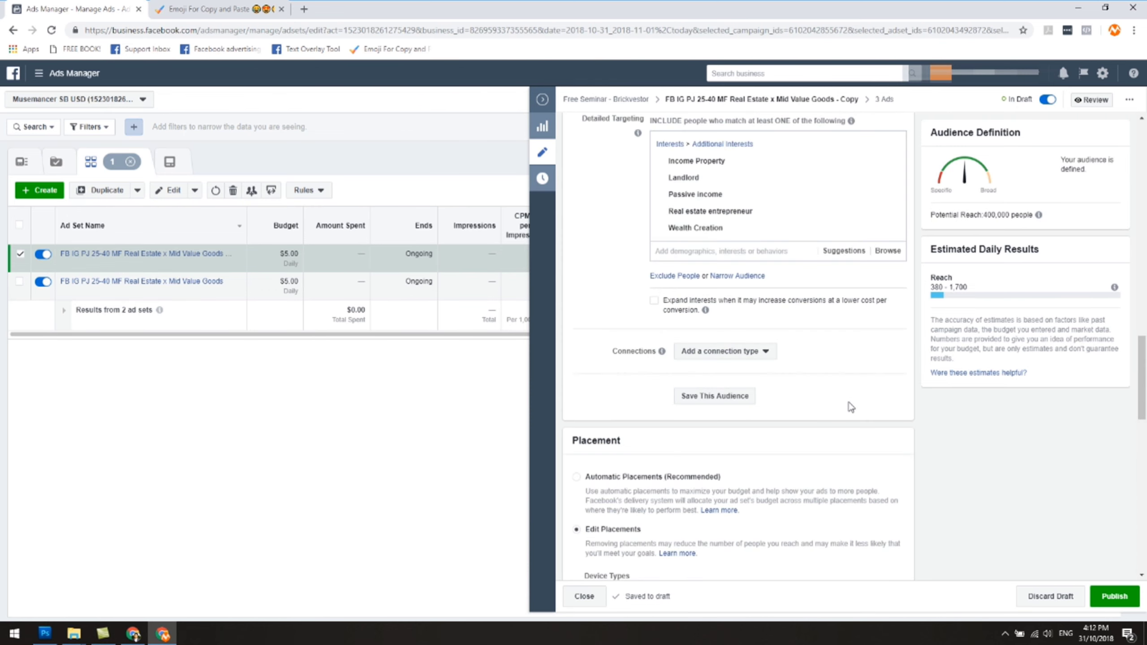
{"action": "scroll", "coordinate": [853, 407], "scroll_direction": "up", "scroll_amount": 6}
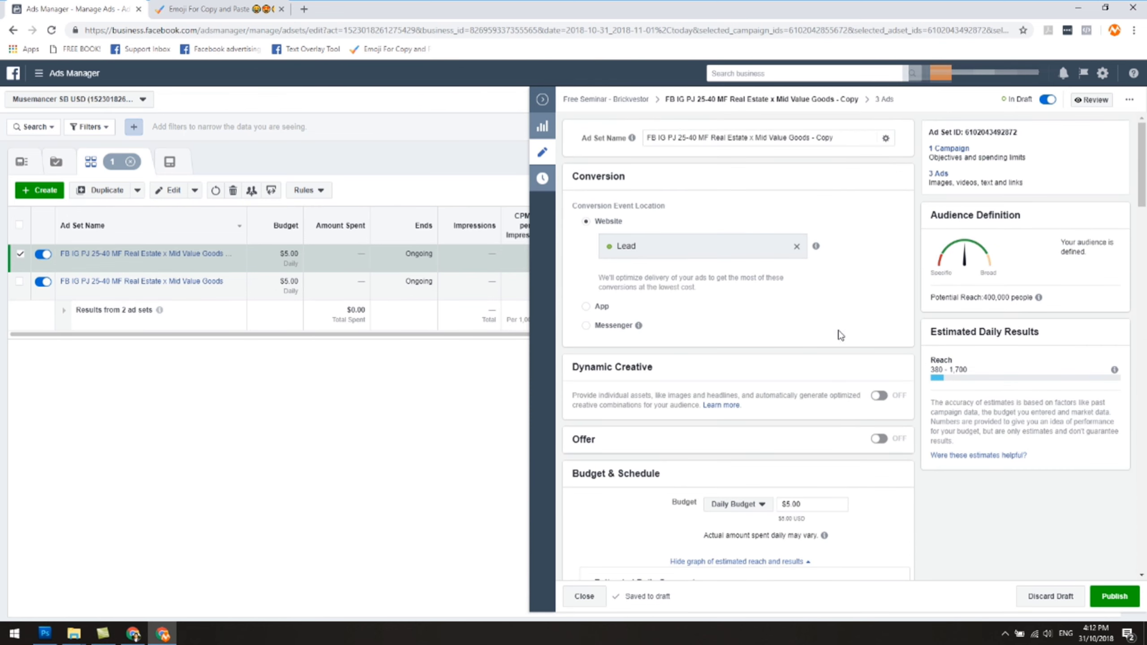
Rename the ad set copy to "FB IG PJ 25-40 MF Income Property", matching its targeted interest.
{"action": "left_click_drag", "start_coordinate": [714, 141], "coordinate": [843, 162]}
{"action": "key", "text": "BackSpace"}
{"action": "scroll", "coordinate": [841, 168], "scroll_direction": "down", "scroll_amount": 15}
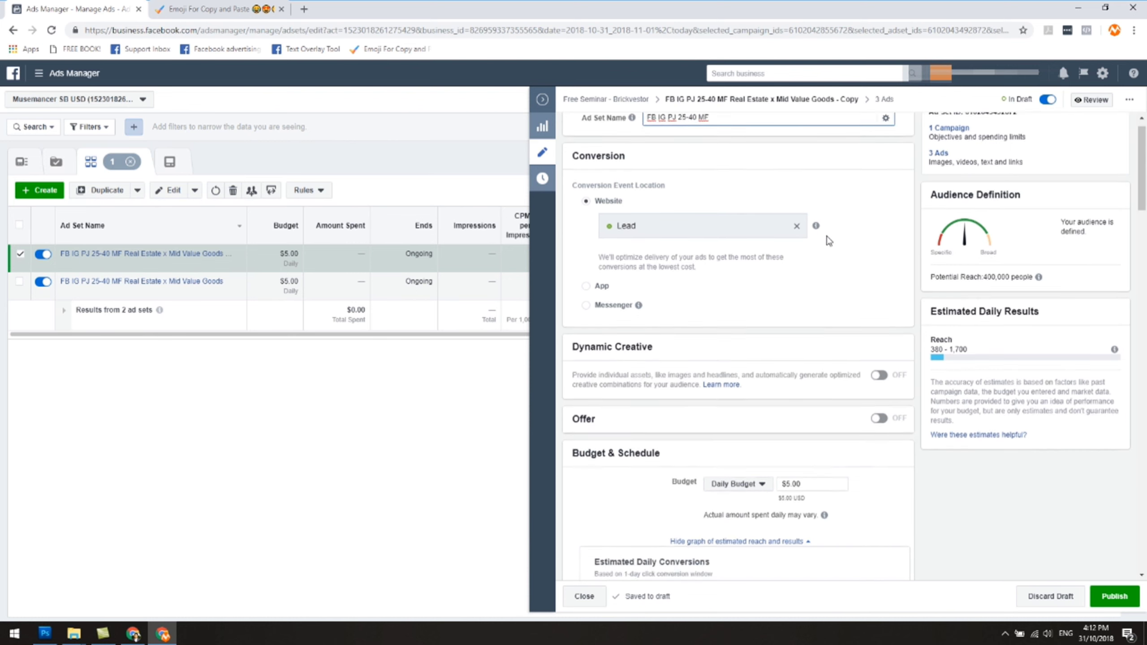
{"action": "scroll", "coordinate": [801, 373], "scroll_direction": "down", "scroll_amount": 6}
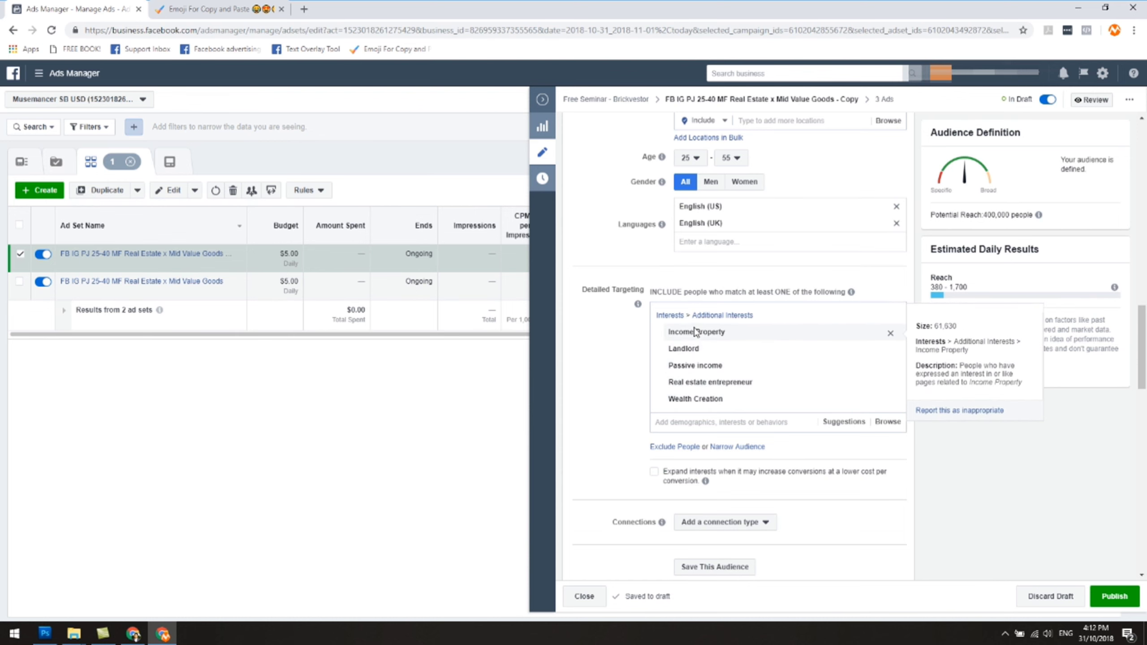
{"action": "scroll", "coordinate": [696, 333], "scroll_direction": "up", "scroll_amount": 20}
{"action": "type", "text": "ncome Propert"}
{"action": "left_click", "coordinate": [862, 219]}
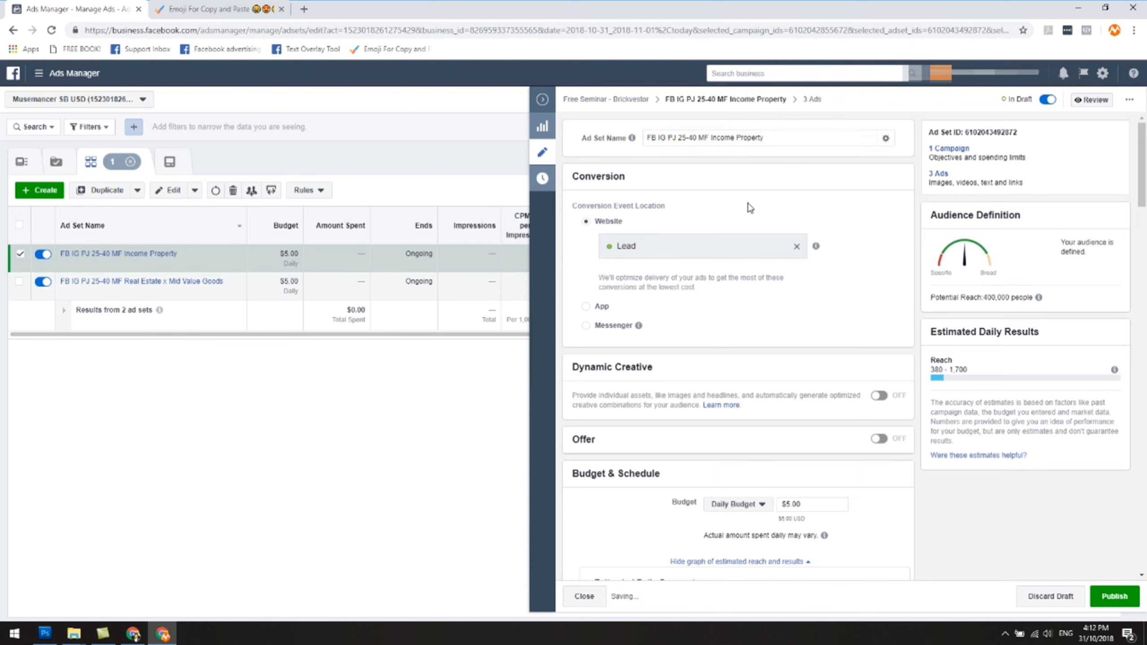
{"action": "scroll", "coordinate": [907, 435], "scroll_direction": "down", "scroll_amount": 15}
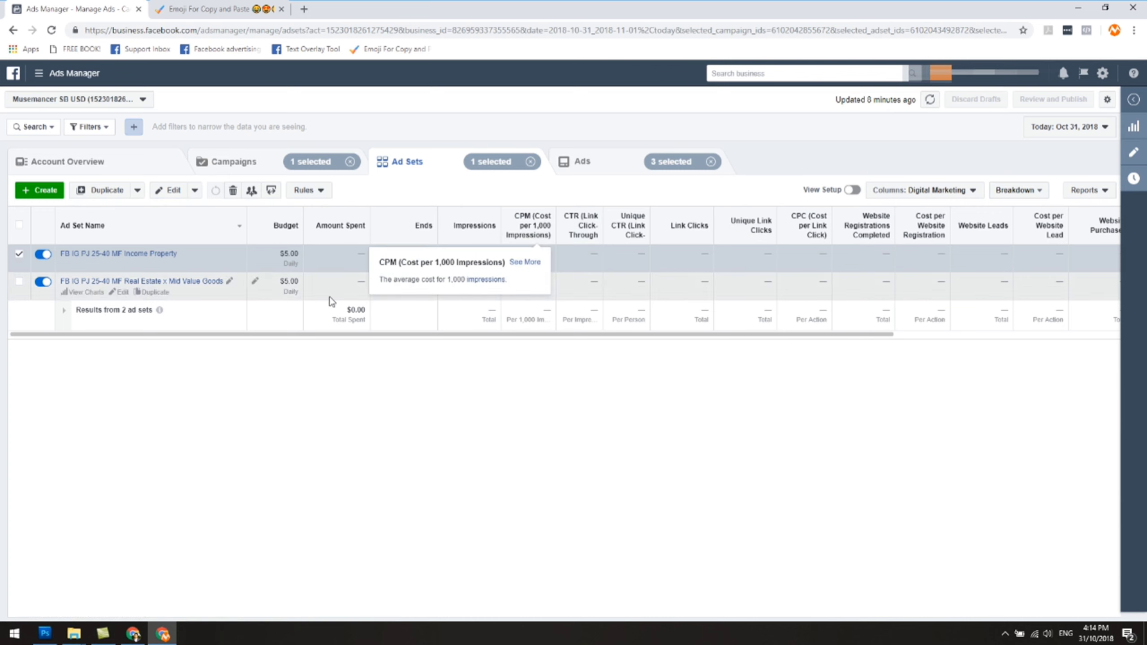
Show the Income Property ad set's ads and open Image 3, Image 1 and Image 2 in turn for editing.
{"action": "left_click", "coordinate": [582, 171]}
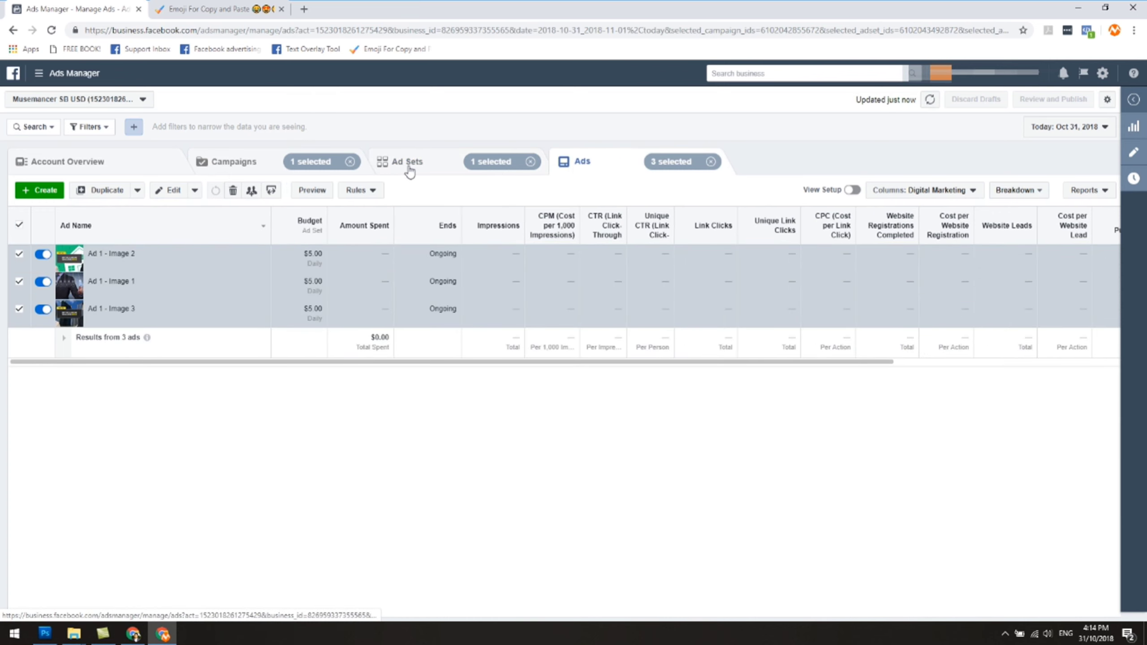
{"action": "mouse_move", "coordinate": [147, 337]}
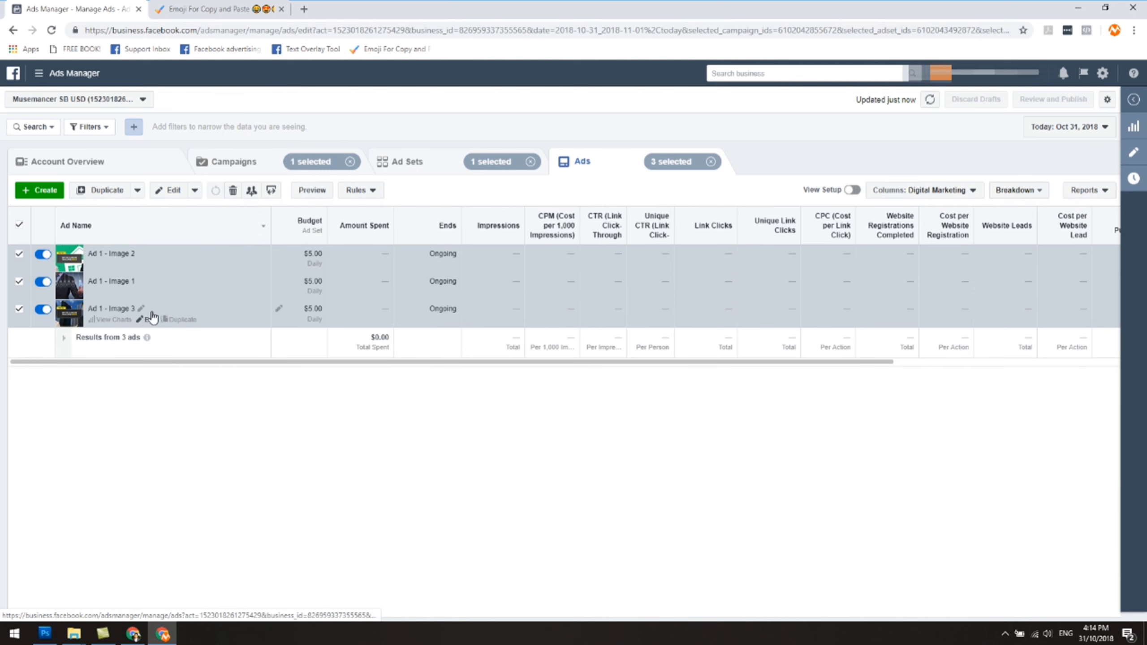
{"action": "left_click", "coordinate": [150, 319]}
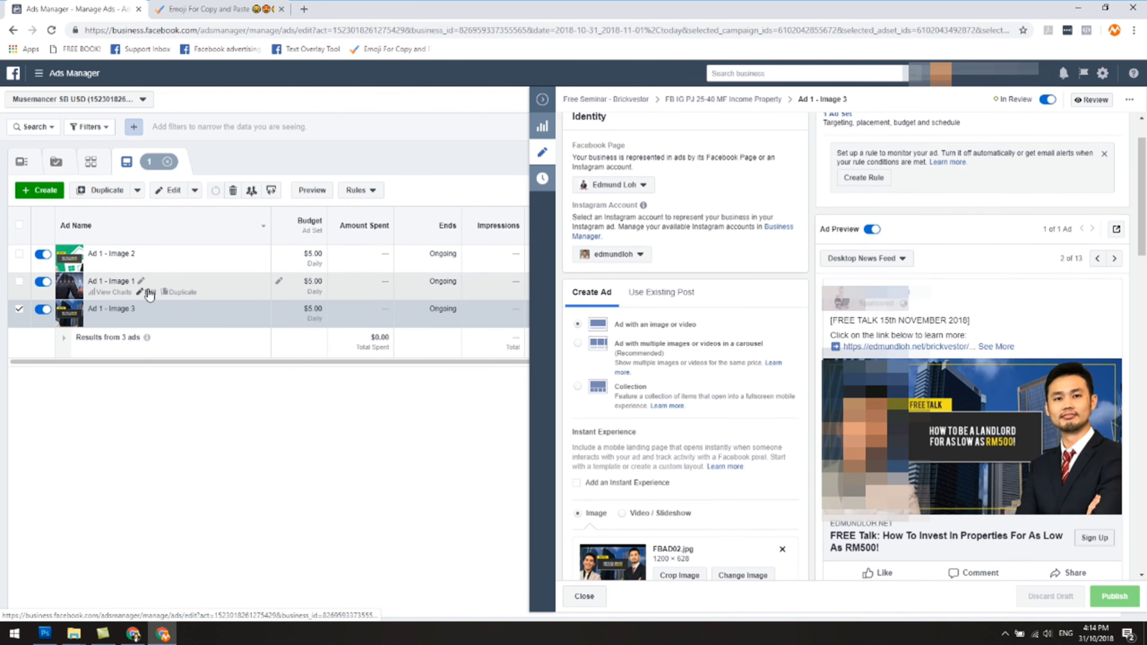
{"action": "left_click", "coordinate": [150, 292]}
{"action": "left_click", "coordinate": [151, 267]}
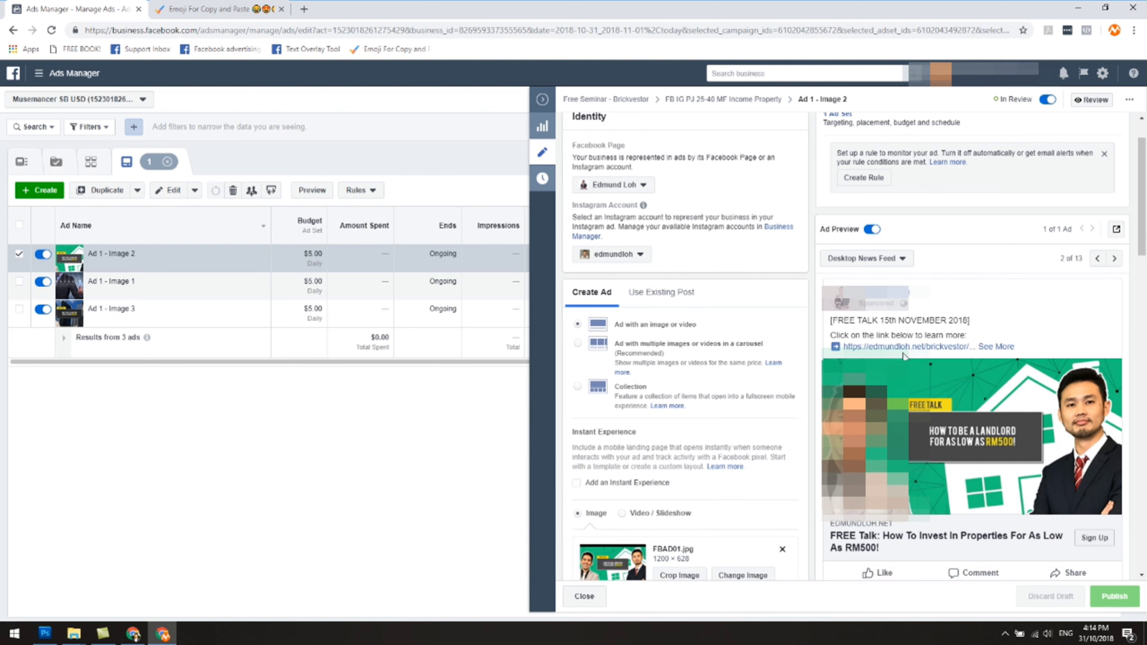
Open the Facebook post with comments for the copied Ad 1 - Image 2, then return to Ads Manager and close the ad editor.
{"action": "scroll", "coordinate": [815, 331], "scroll_direction": "down", "scroll_amount": 3}
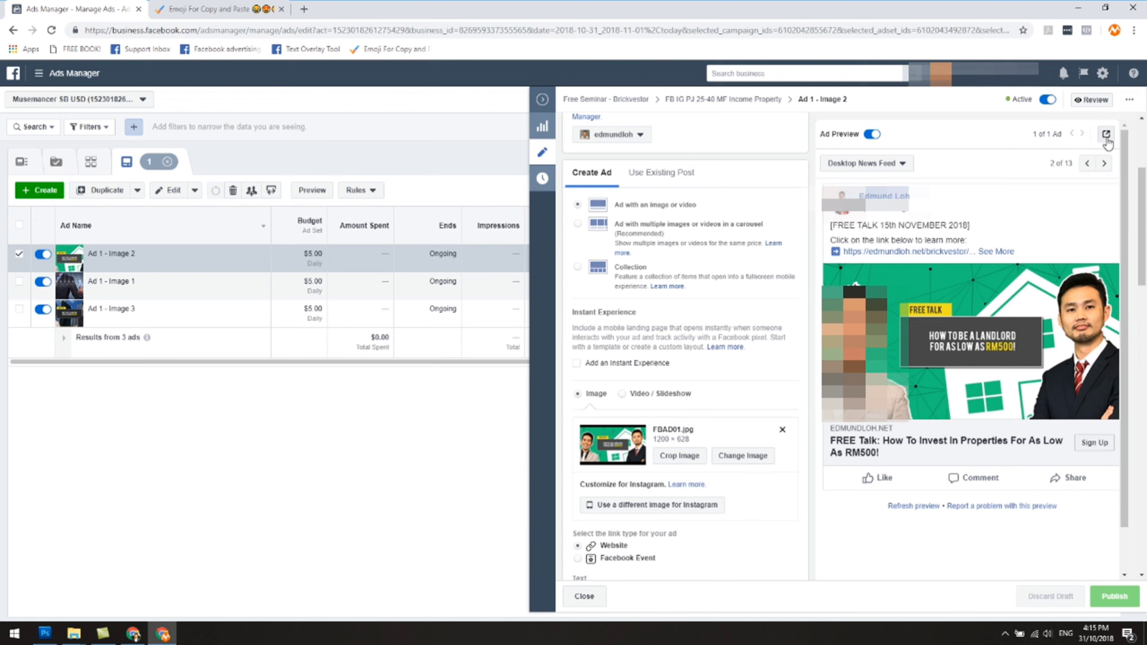
{"action": "left_click", "coordinate": [1107, 136]}
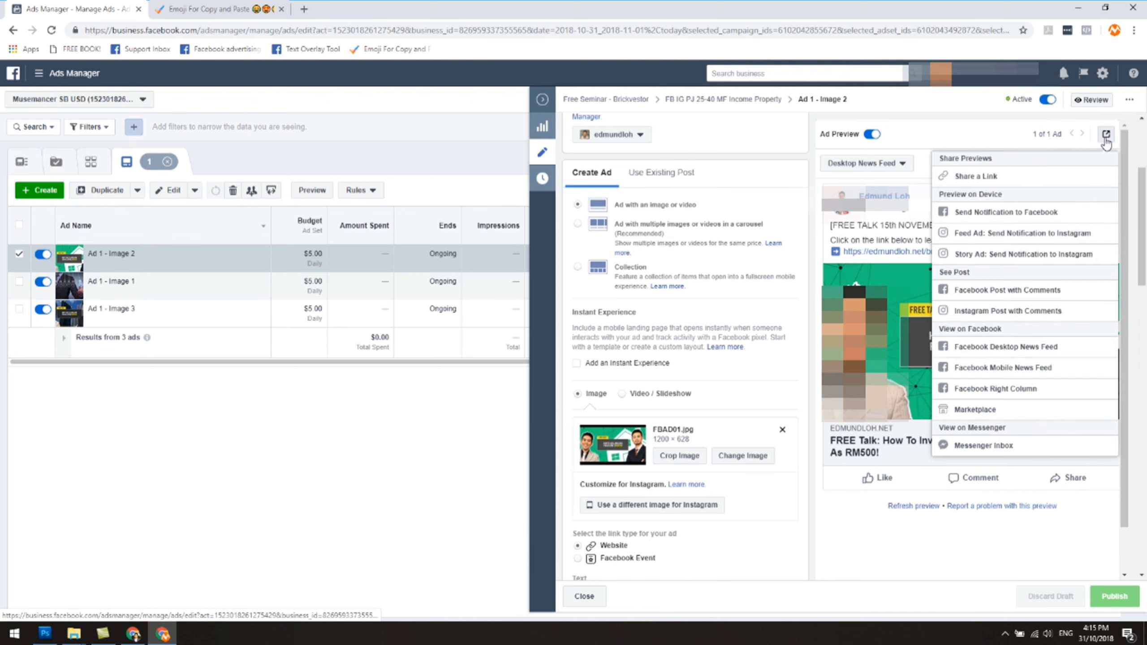
{"action": "left_click", "coordinate": [1010, 292]}
{"action": "left_click", "coordinate": [63, 9]}
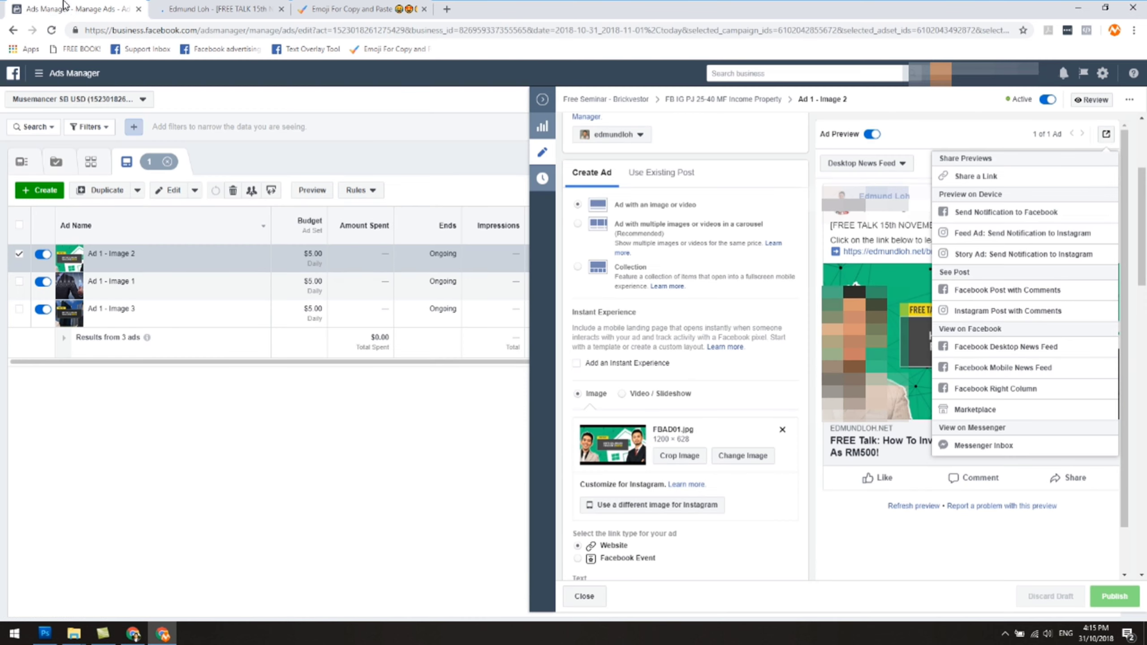
{"action": "left_click", "coordinate": [542, 99]}
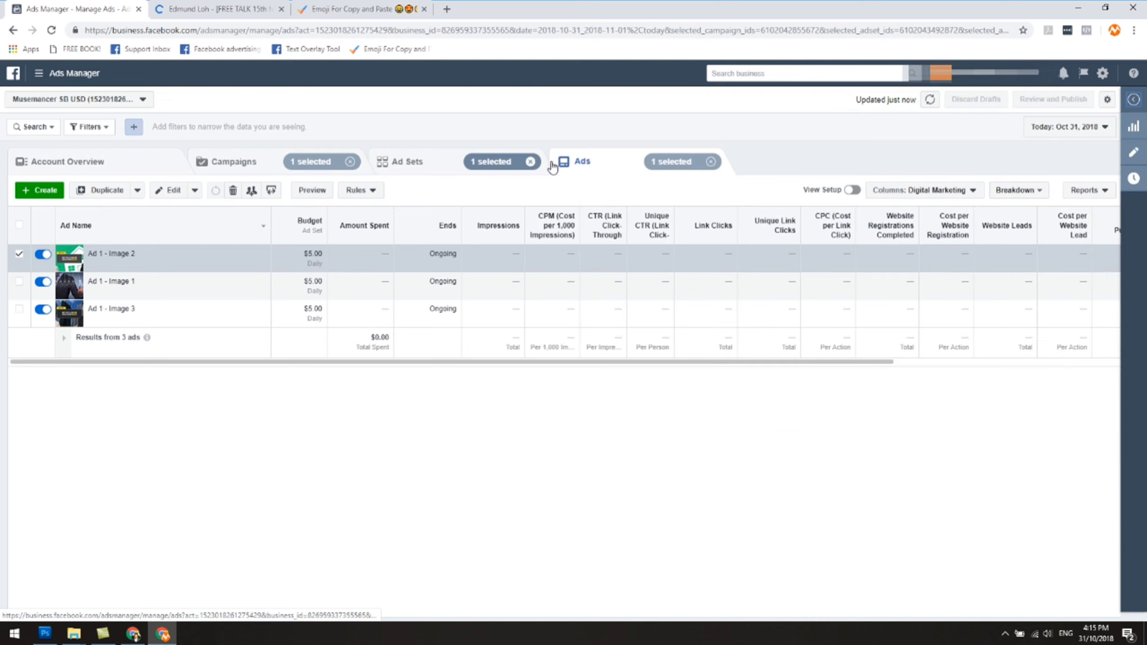
Select only the Real Estate x Mid Value Goods ad set instead of Income Property and list its ads.
{"action": "left_click", "coordinate": [424, 167]}
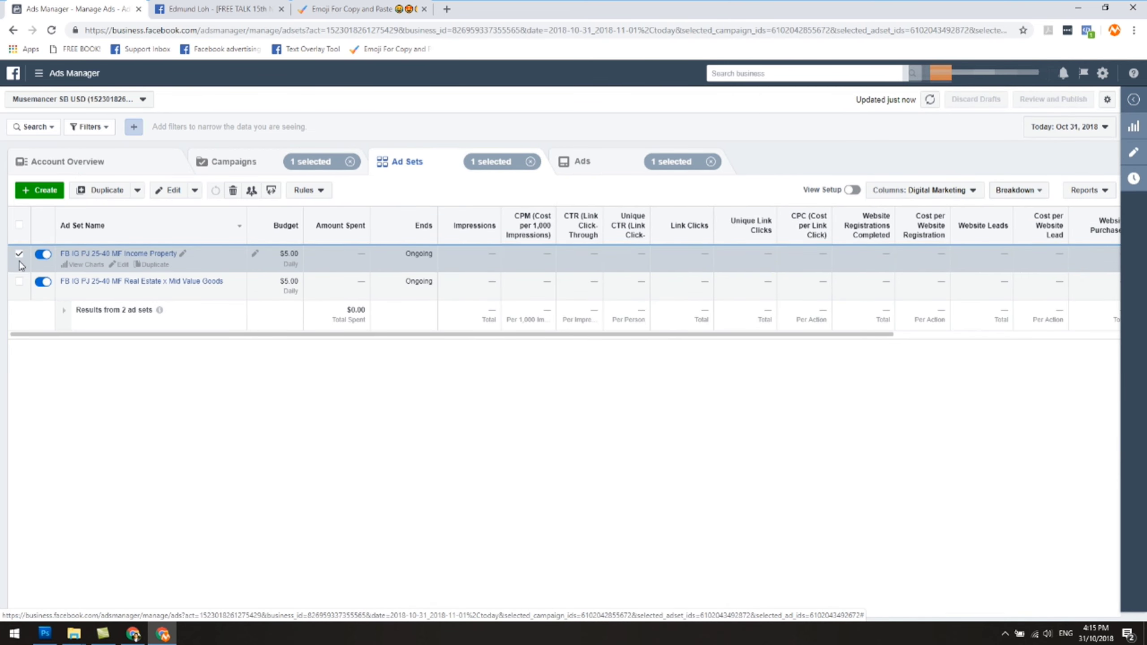
{"action": "left_click", "coordinate": [18, 253]}
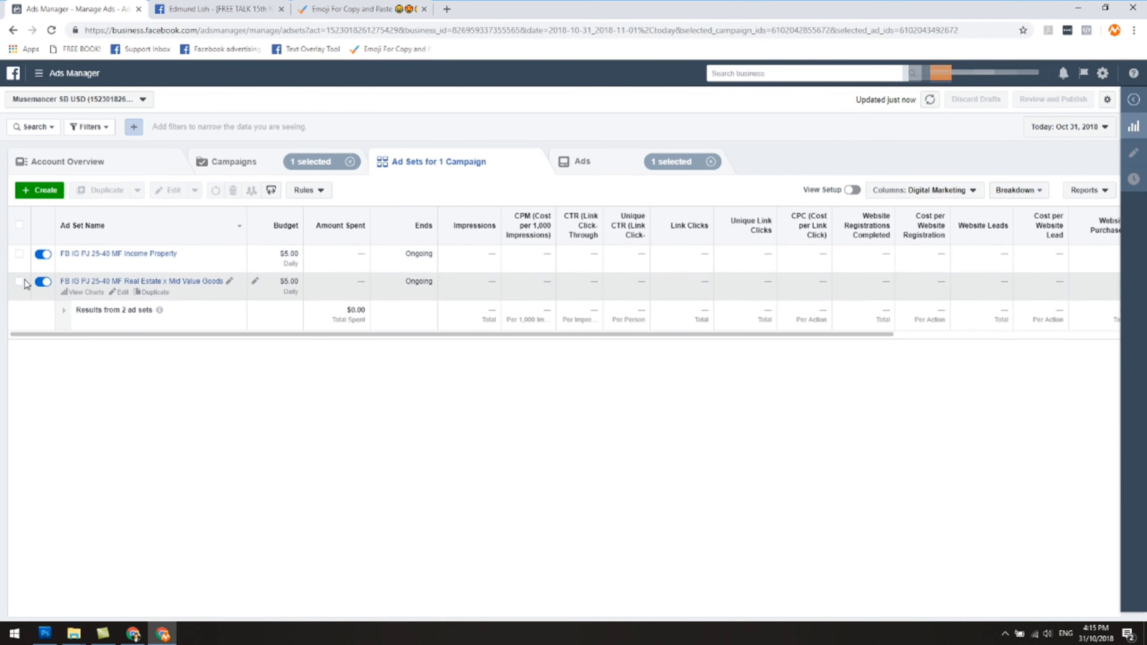
{"action": "left_click", "coordinate": [18, 281]}
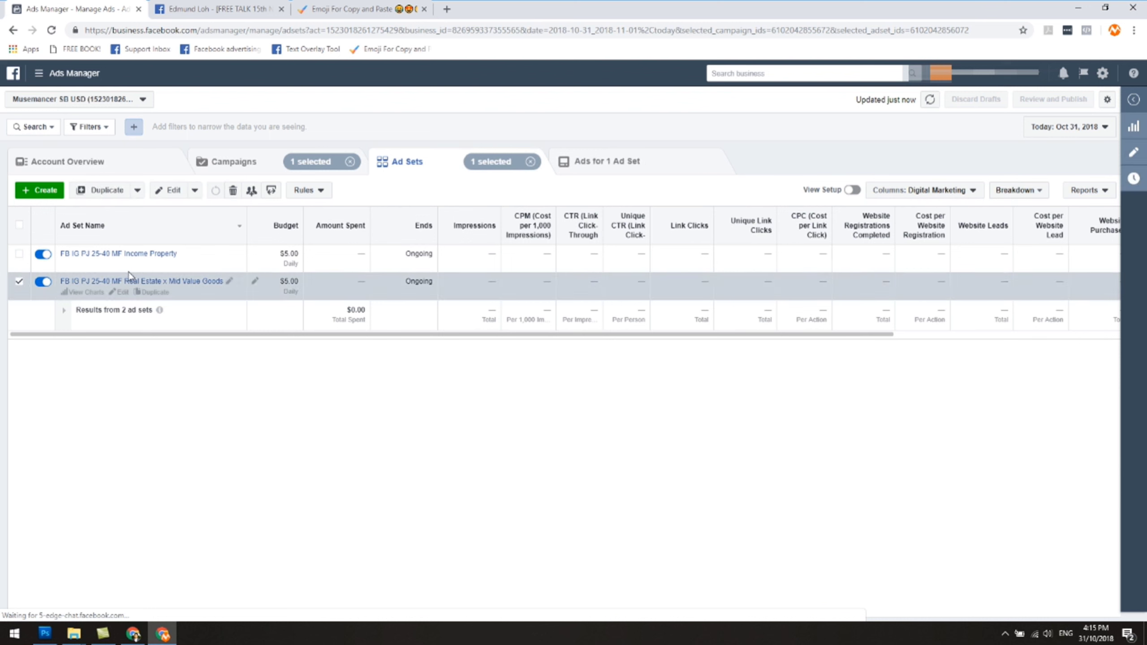
{"action": "left_click", "coordinate": [644, 168]}
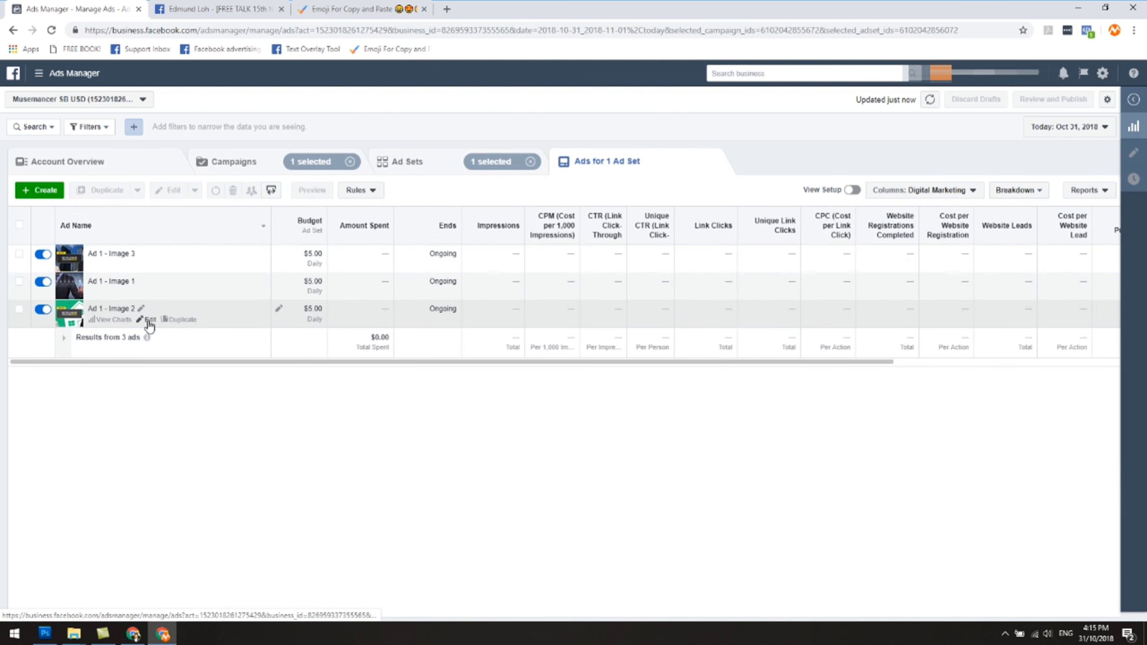
Open the Facebook post with comments for the original ad set's Ad 1 - Image 2.
{"action": "left_click", "coordinate": [150, 320]}
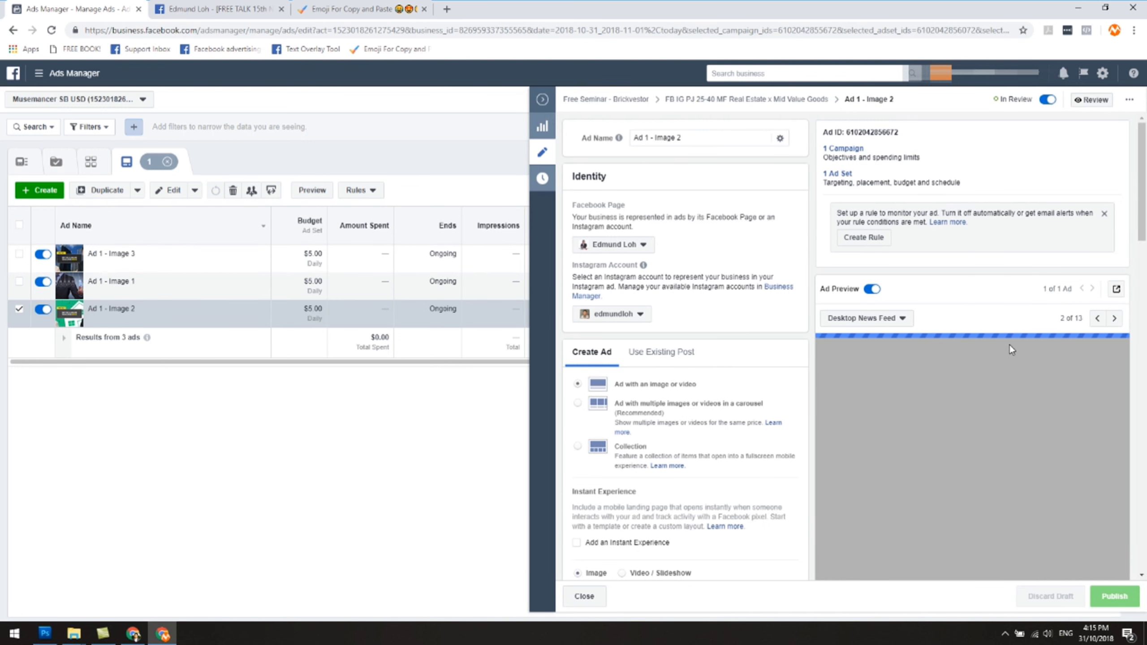
{"action": "scroll", "coordinate": [1037, 366], "scroll_direction": "down", "scroll_amount": 1}
{"action": "scroll", "coordinate": [1035, 361], "scroll_direction": "down", "scroll_amount": 1}
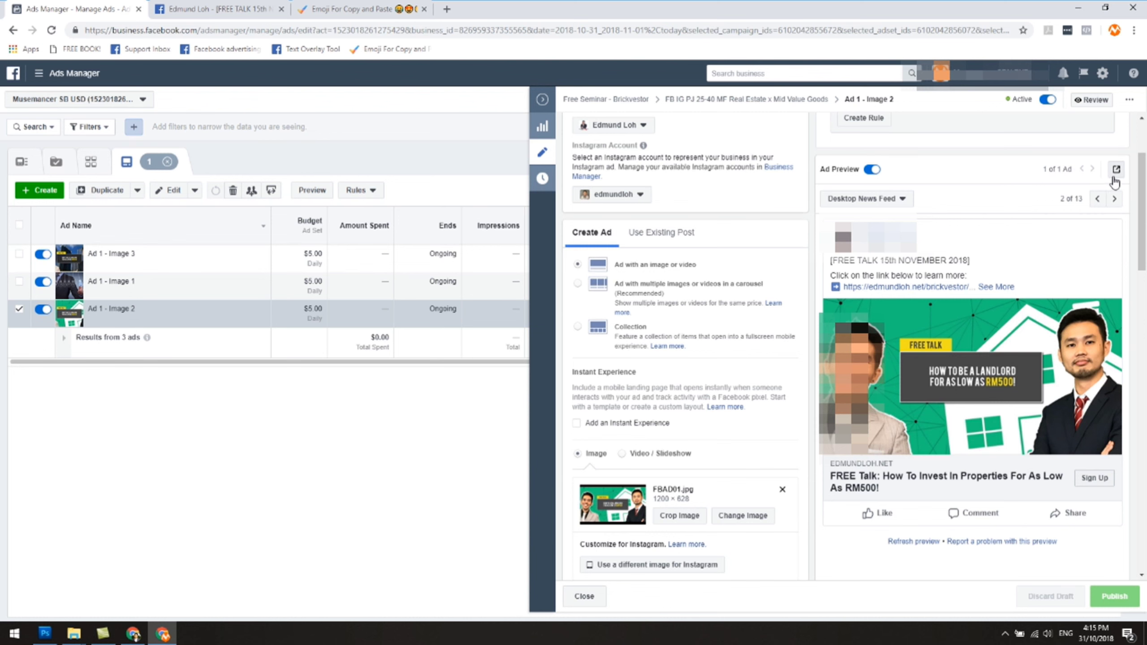
{"action": "left_click", "coordinate": [1118, 172]}
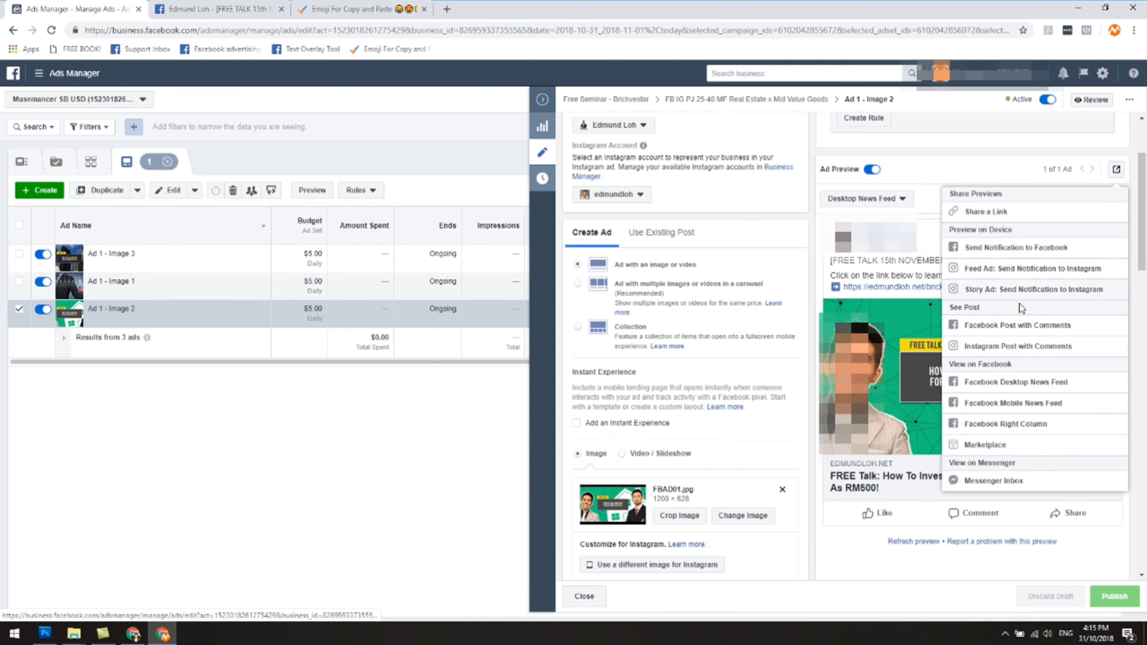
{"action": "left_click", "coordinate": [1016, 326]}
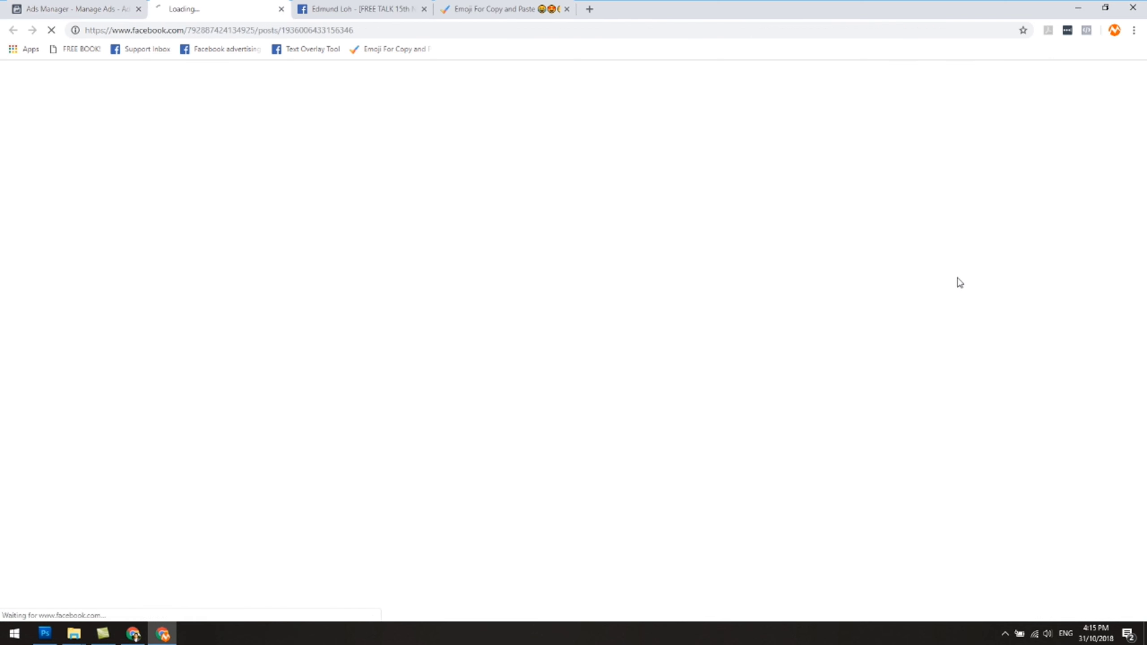
Close the emoji page and compare the Facebook posts of the original and copied Image 2 ads.
{"action": "left_click", "coordinate": [567, 9]}
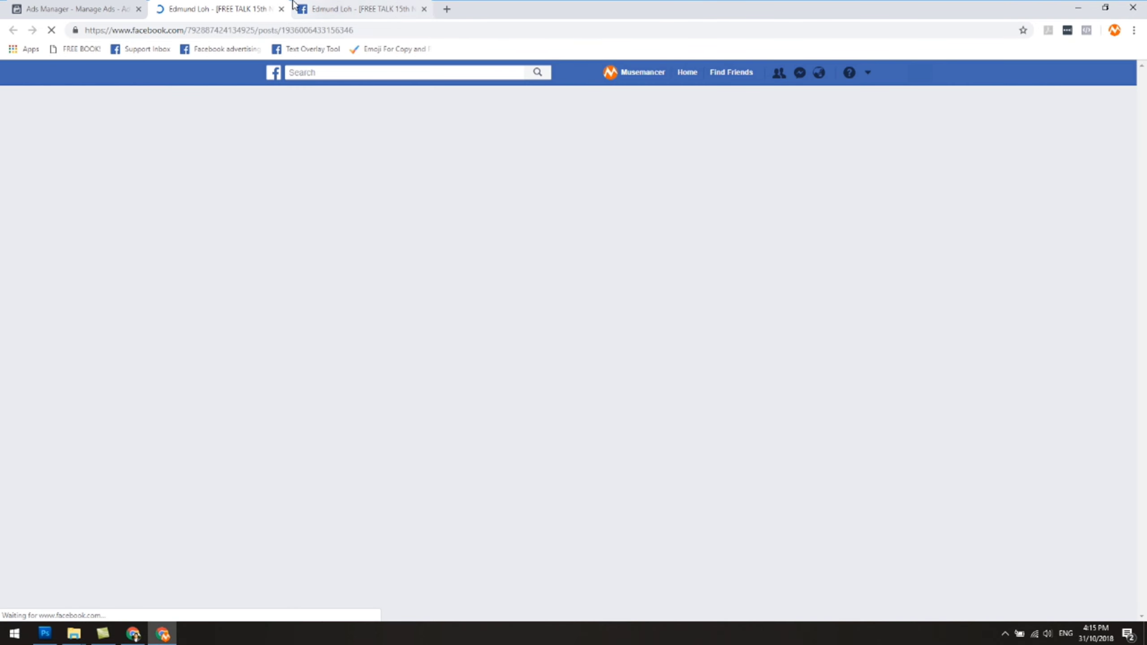
{"action": "scroll", "coordinate": [338, 224], "scroll_direction": "down", "scroll_amount": 6}
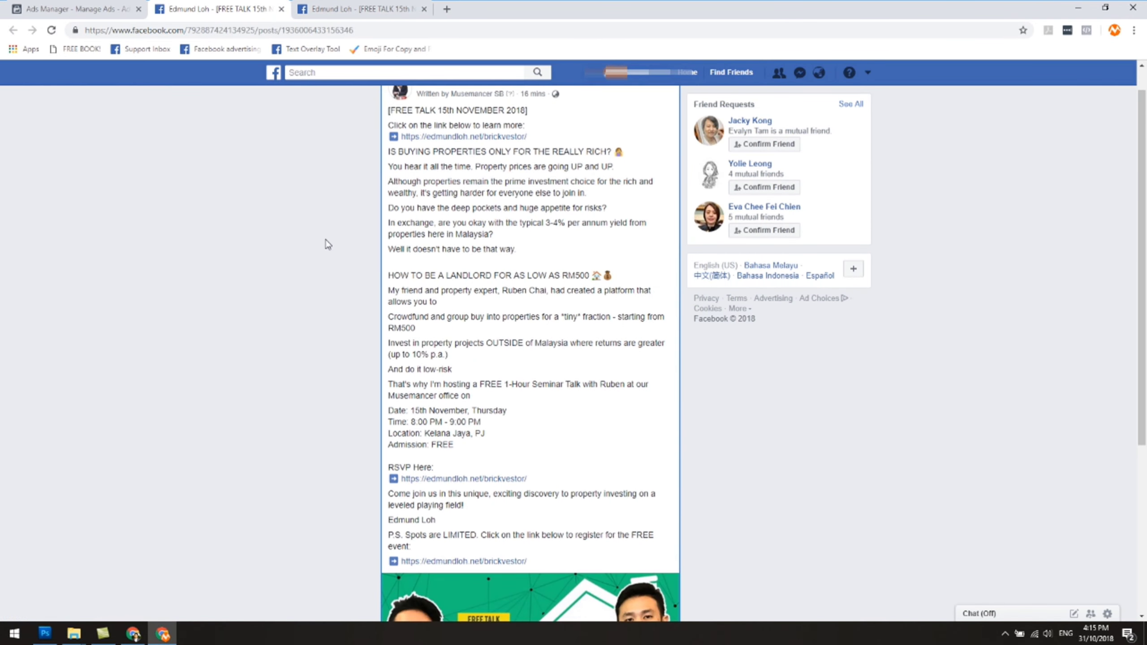
{"action": "left_click", "coordinate": [335, 4]}
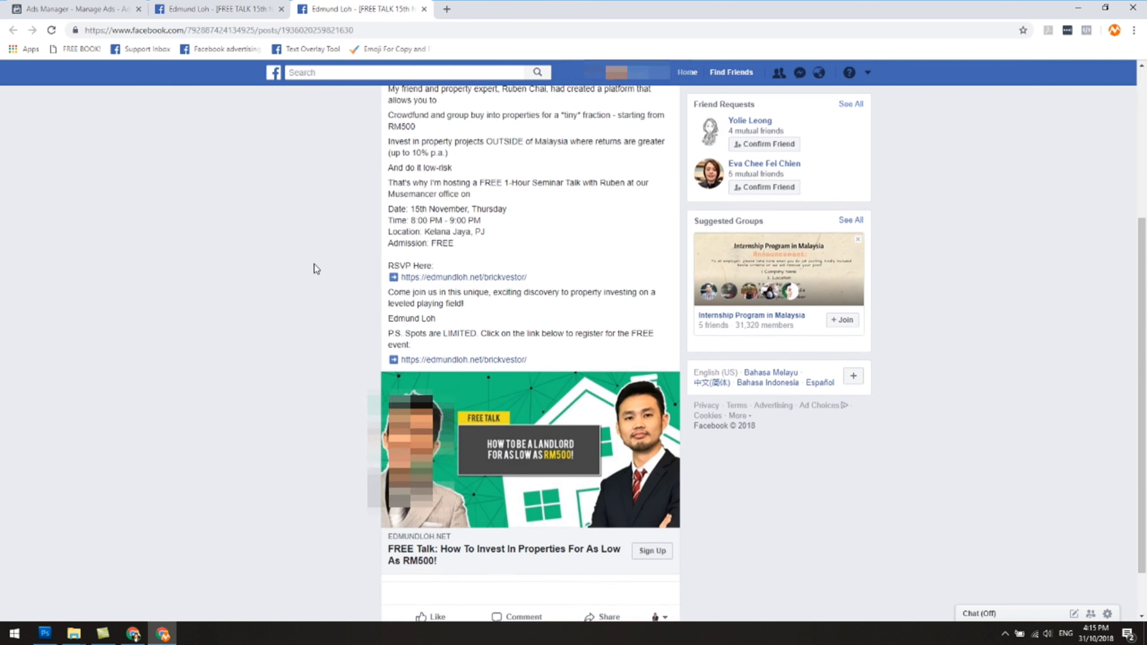
{"action": "scroll", "coordinate": [314, 262], "scroll_direction": "down", "scroll_amount": 2}
{"action": "left_click", "coordinate": [211, 7]}
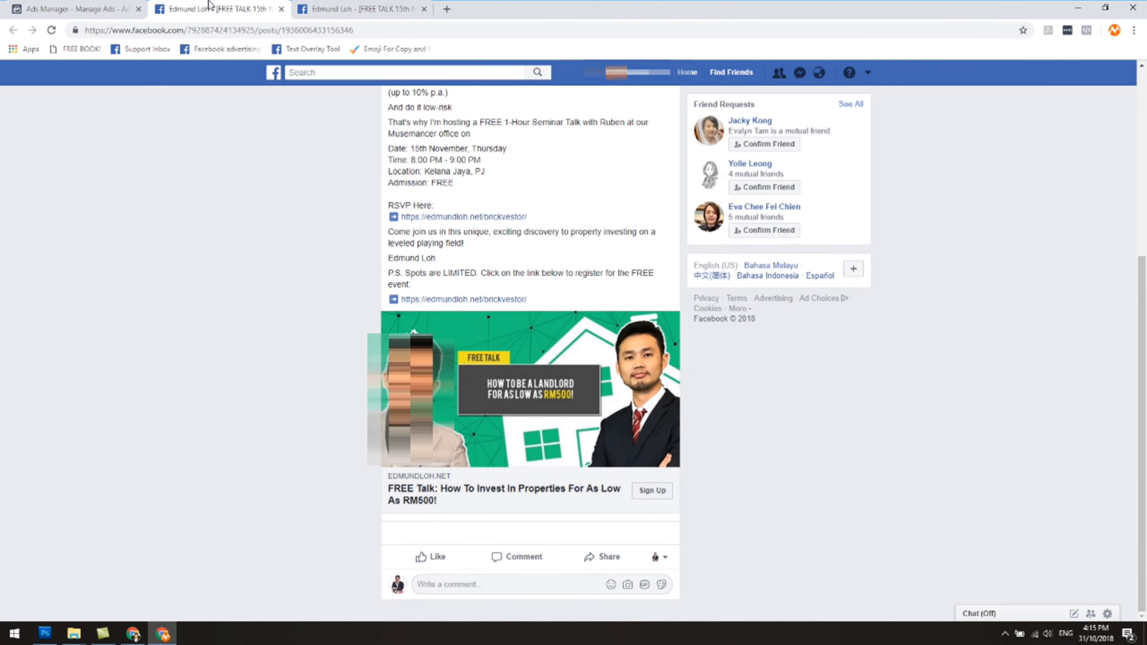
{"action": "left_click", "coordinate": [353, 8]}
{"action": "left_click", "coordinate": [231, 4]}
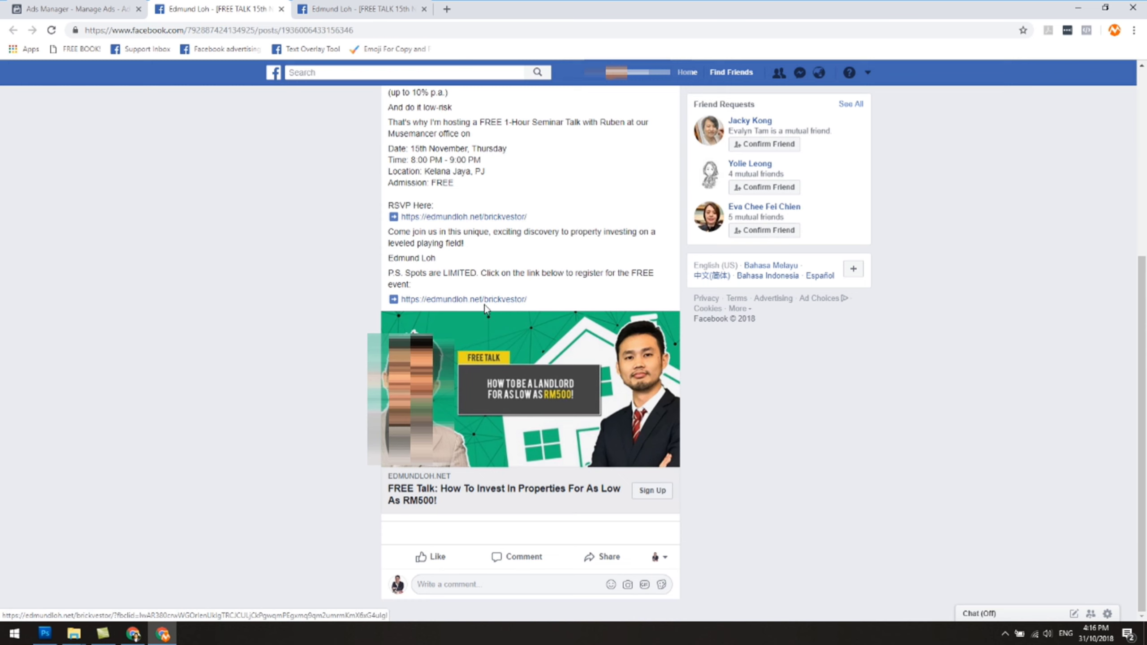
Highlight the post ID at the end of the original ad post's web address.
{"action": "left_click", "coordinate": [163, 35]}
{"action": "left_click", "coordinate": [252, 109]}
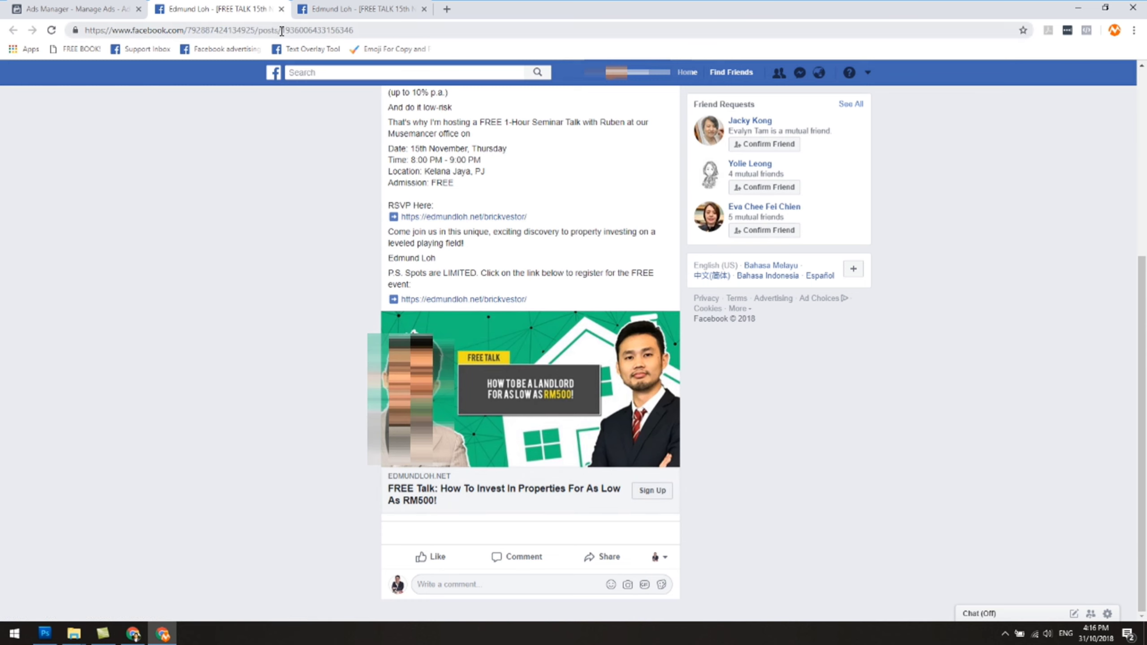
{"action": "left_click_drag", "start_coordinate": [283, 32], "coordinate": [360, 33]}
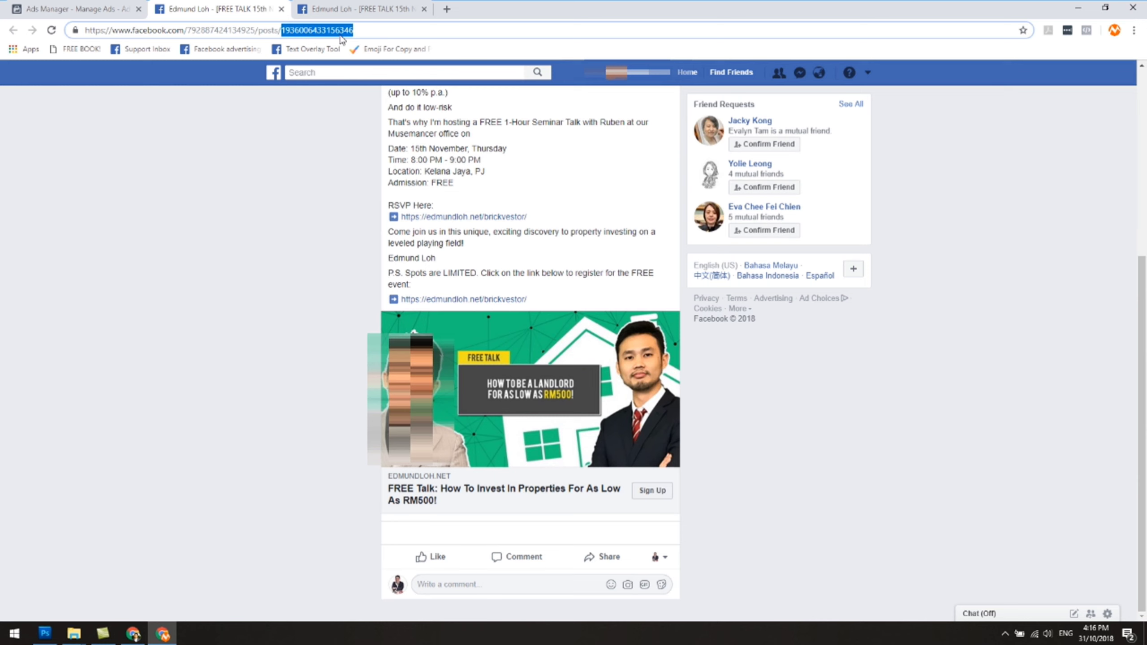
Highlight the post ID in the copied ad post's web address and compare it with the original post's ID.
{"action": "left_click", "coordinate": [359, 9]}
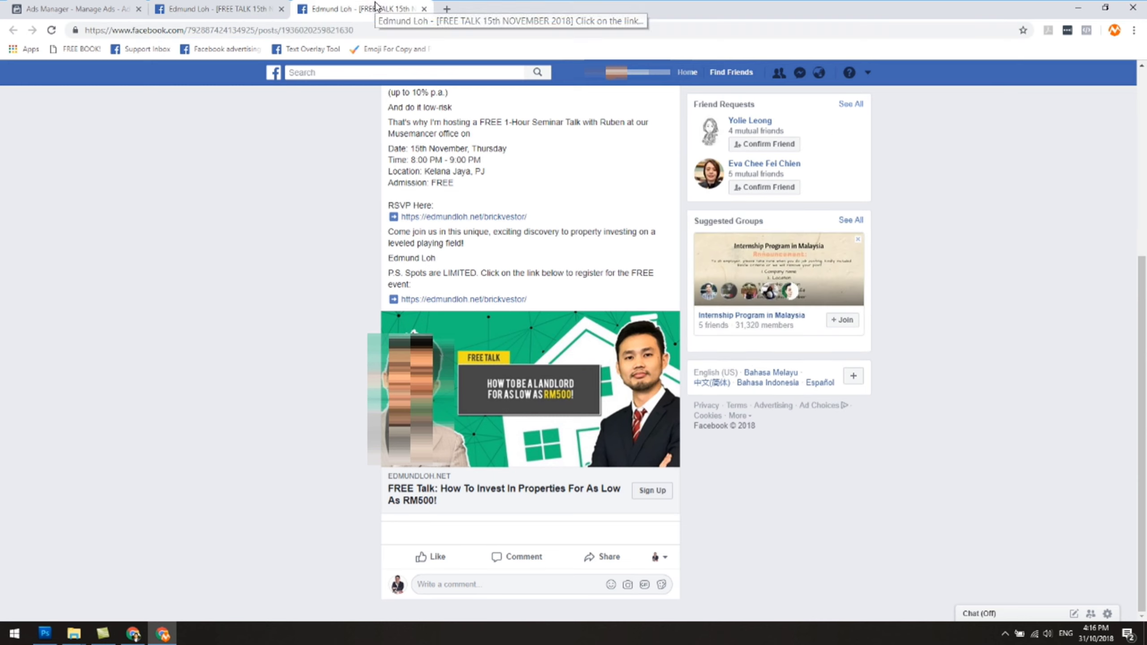
{"action": "left_click_drag", "start_coordinate": [283, 34], "coordinate": [357, 35]}
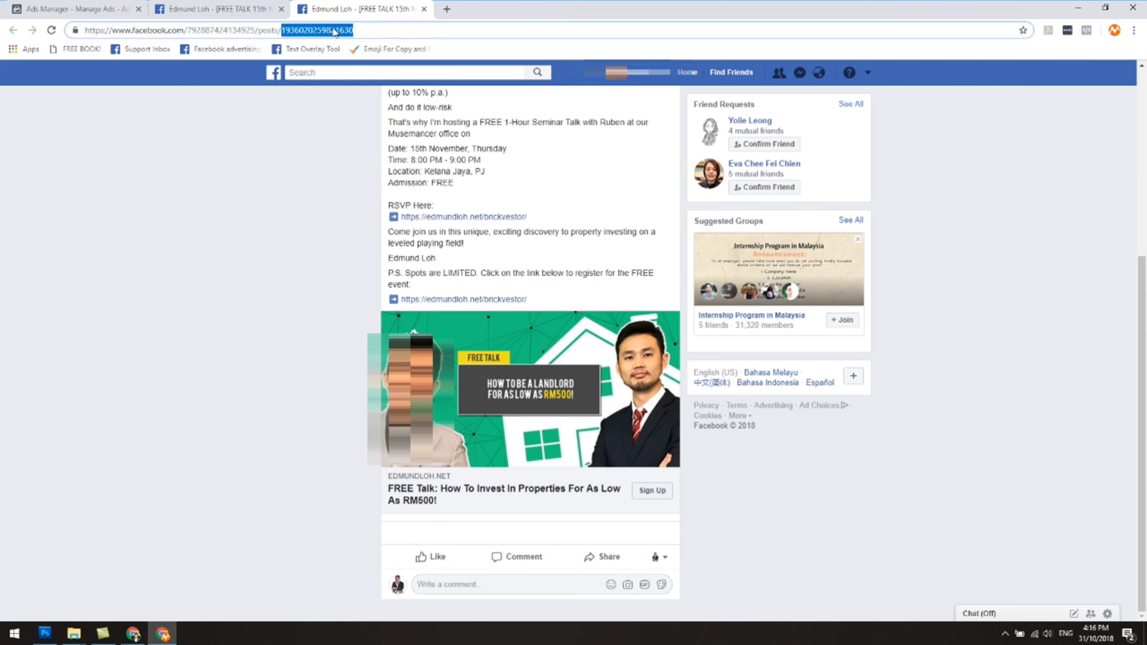
{"action": "left_click", "coordinate": [242, 5]}
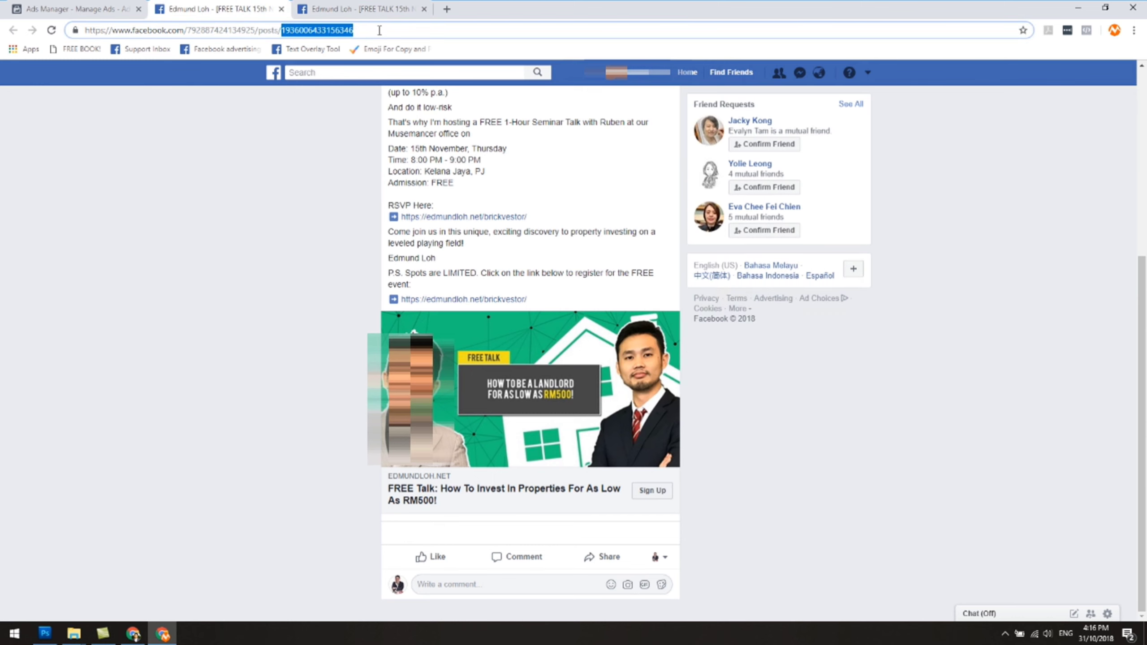
{"action": "left_click", "coordinate": [343, 10]}
{"action": "left_click", "coordinate": [250, 8]}
{"action": "left_click", "coordinate": [319, 8]}
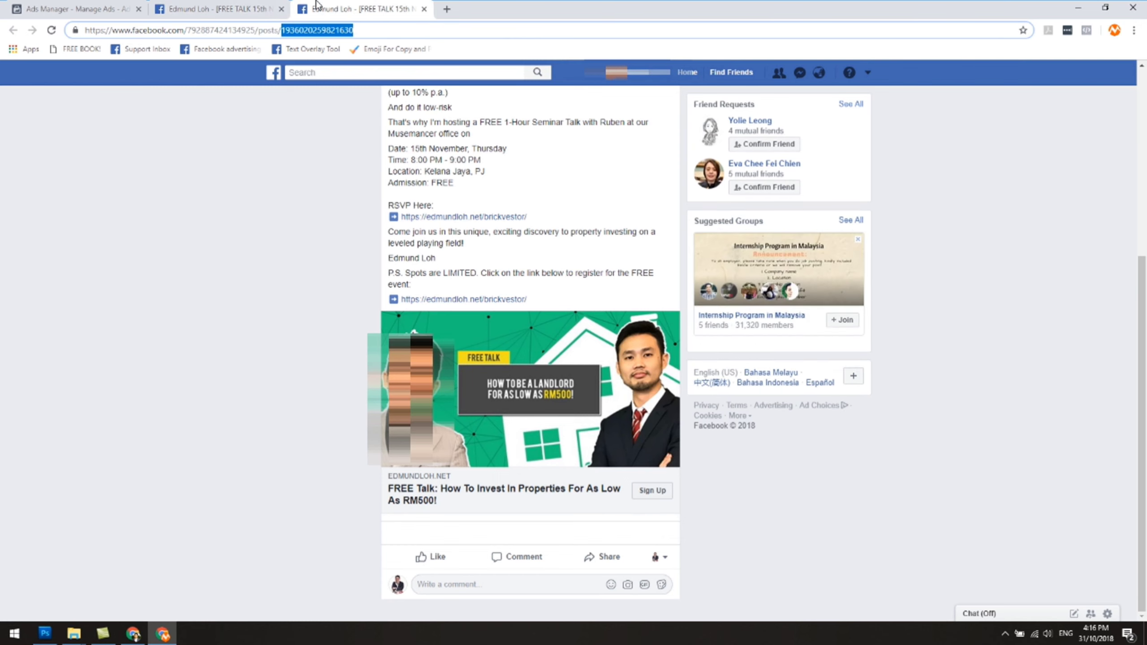
{"action": "left_click", "coordinate": [250, 7]}
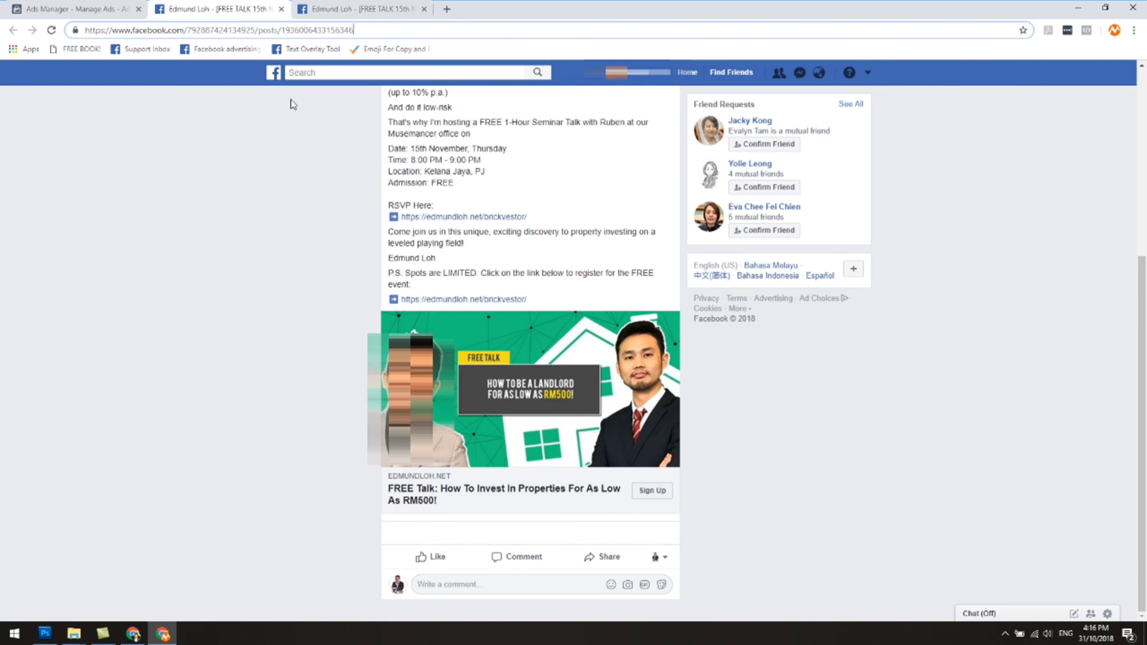
{"action": "left_click", "coordinate": [299, 6]}
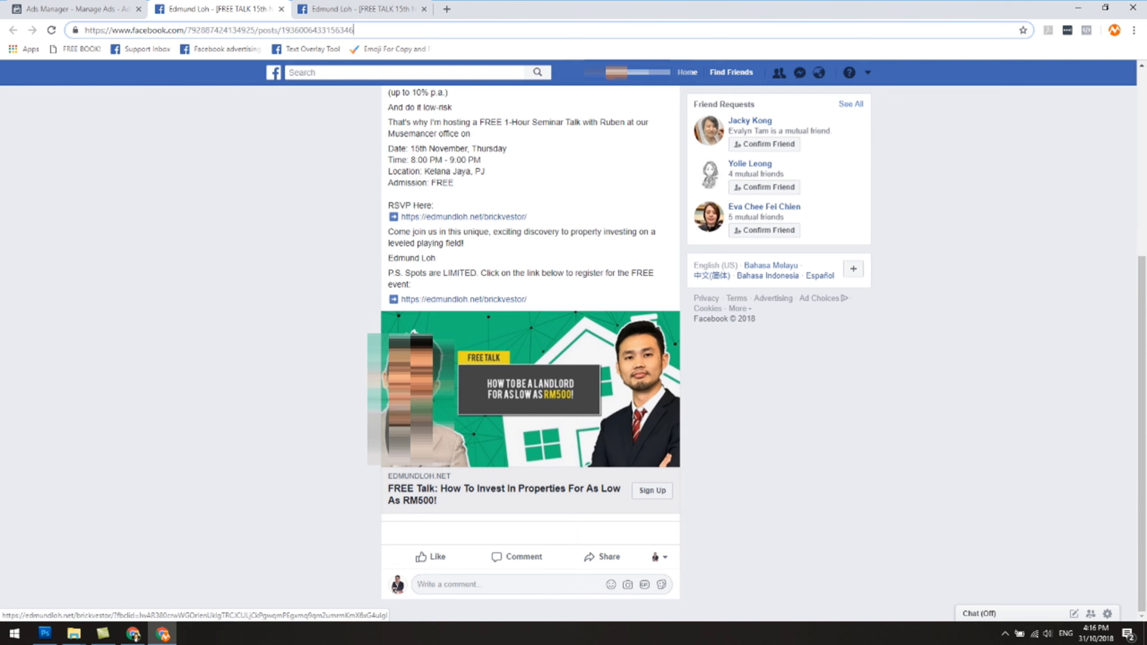
Examine the original post's comment area, and review the copied post's text and comment area.
{"action": "left_click", "coordinate": [489, 585]}
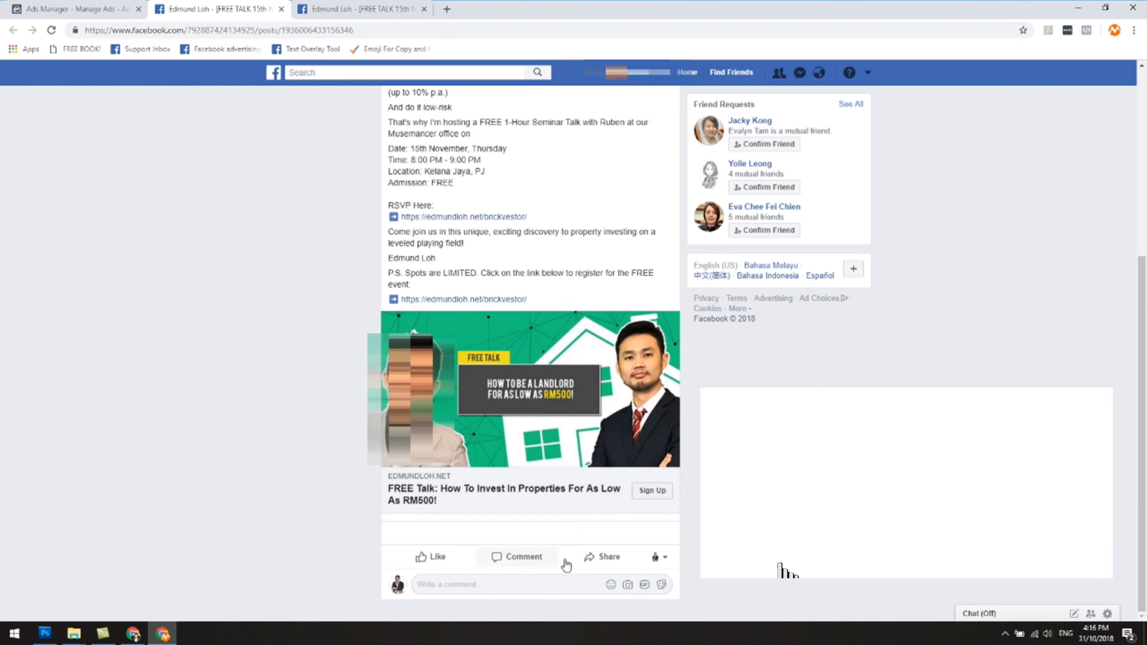
{"action": "left_click", "coordinate": [344, 10]}
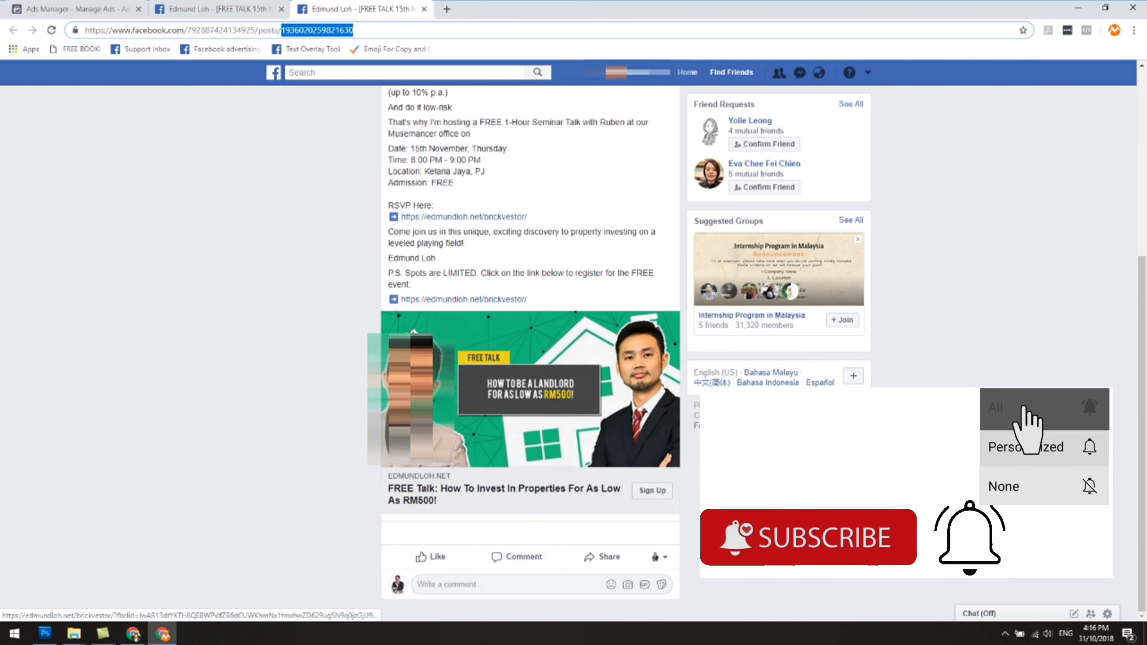
{"action": "scroll", "coordinate": [371, 412], "scroll_direction": "up", "scroll_amount": 4}
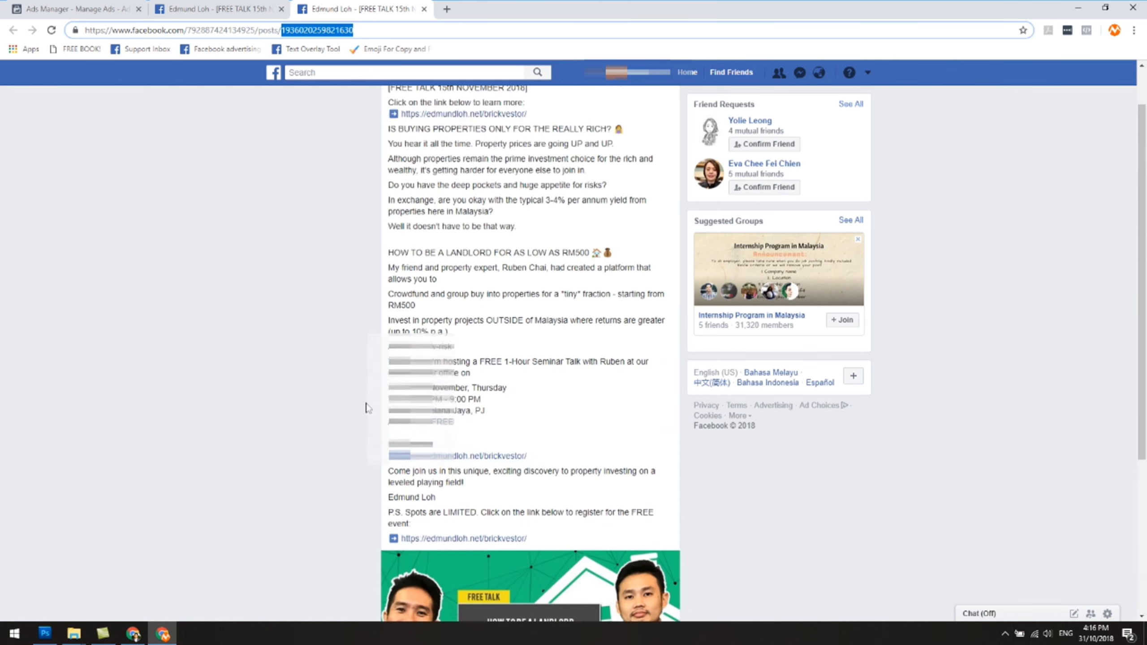
{"action": "scroll", "coordinate": [367, 411], "scroll_direction": "down", "scroll_amount": 4}
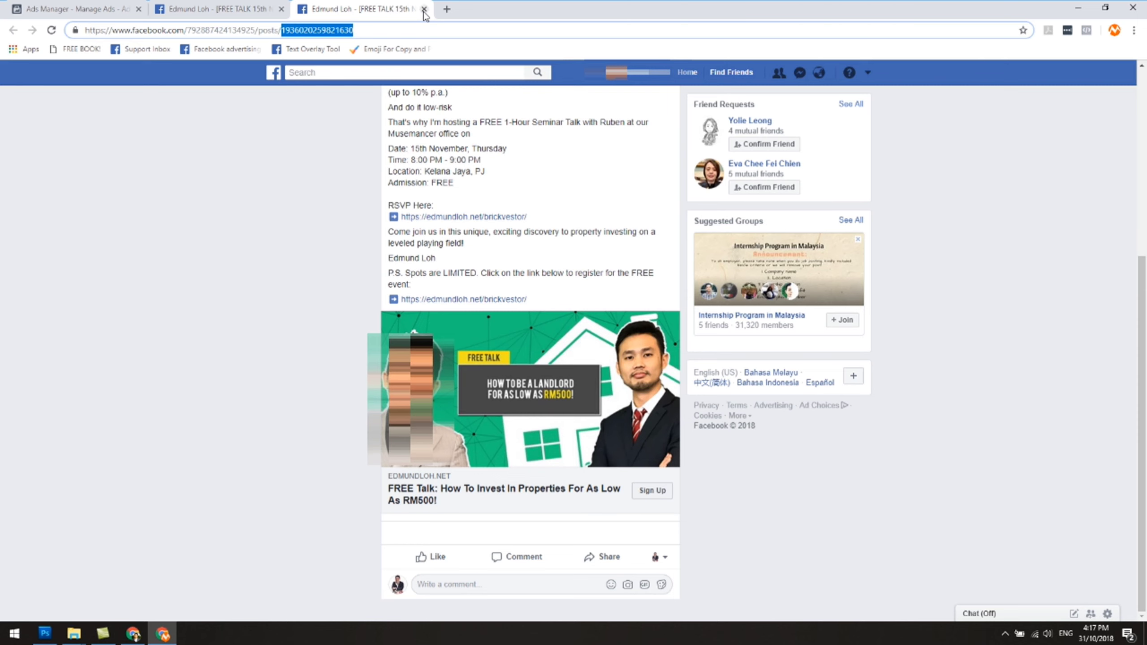
Close both Facebook post pages and the ad editor, and return to the ads of the Real Estate x Mid Value Goods ad set.
{"action": "left_click", "coordinate": [424, 9]}
{"action": "left_click", "coordinate": [281, 10]}
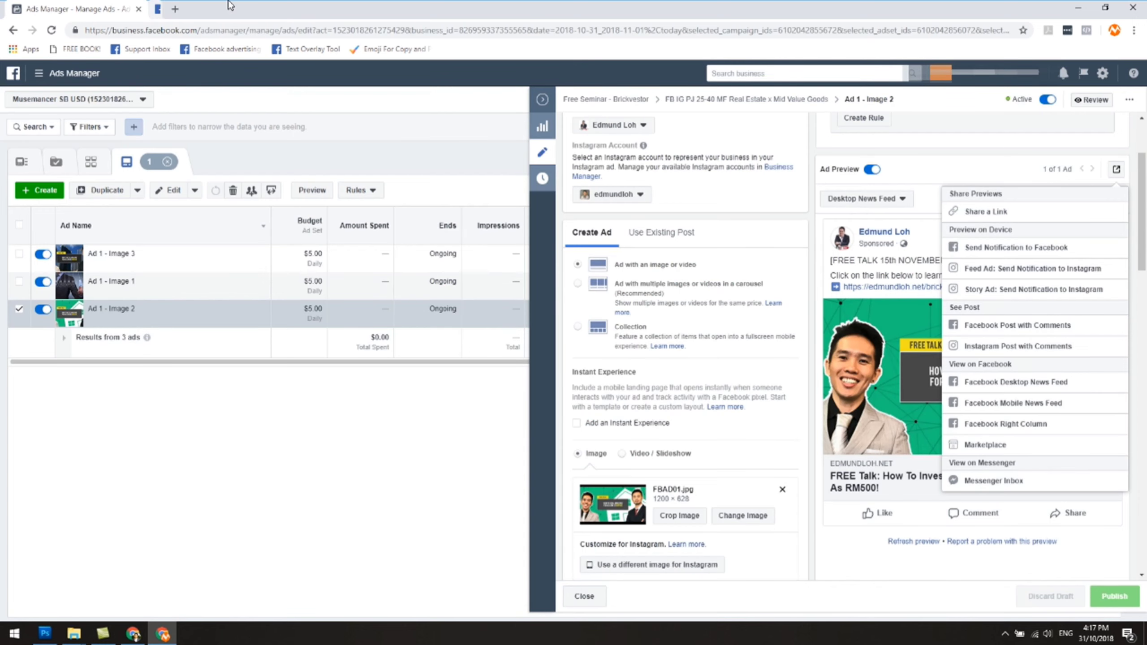
{"action": "left_click", "coordinate": [551, 103]}
{"action": "left_click", "coordinate": [418, 162]}
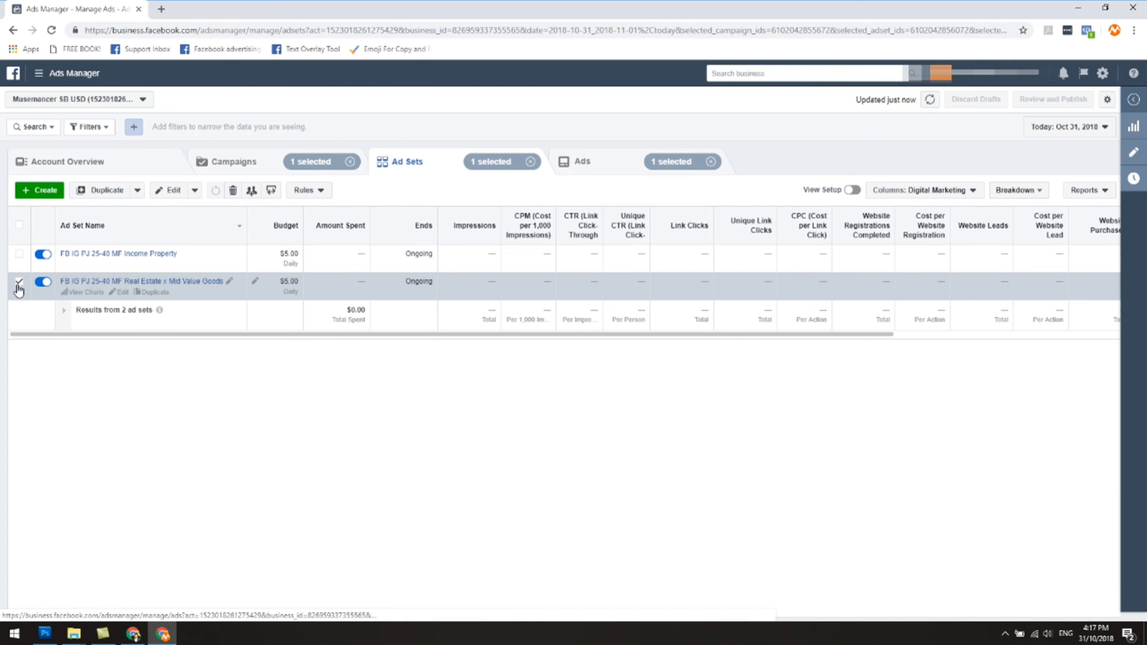
{"action": "left_click", "coordinate": [634, 167]}
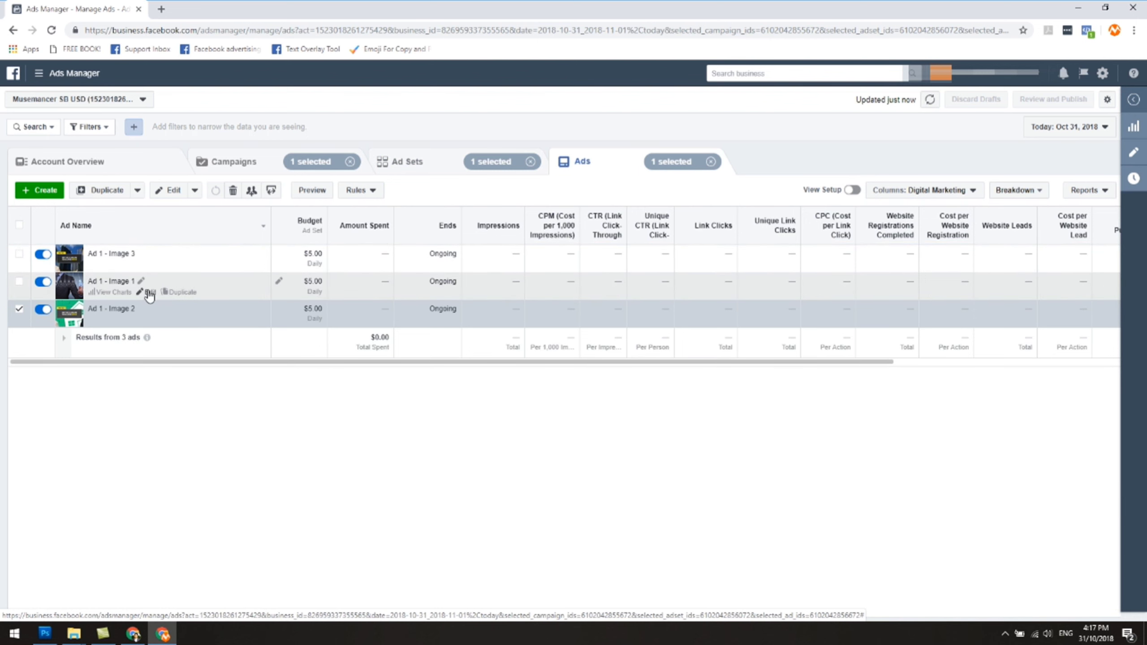
Open the Facebook post with comments for the original ad set's Ad 1 - Image 1.
{"action": "left_click", "coordinate": [150, 295]}
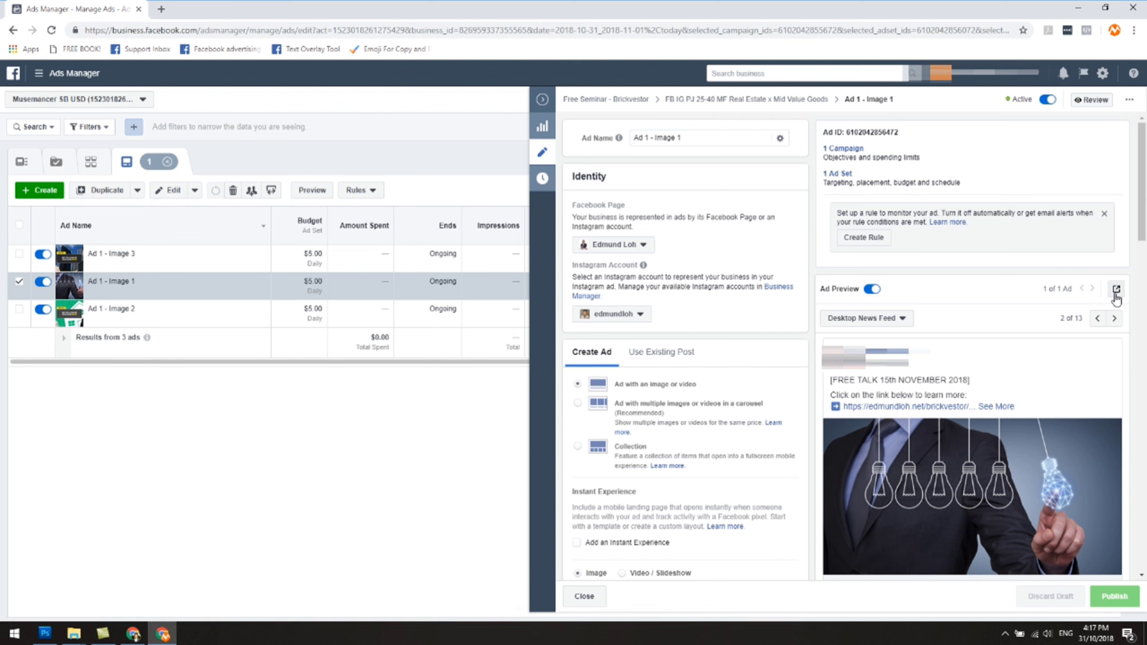
{"action": "left_click", "coordinate": [1116, 291]}
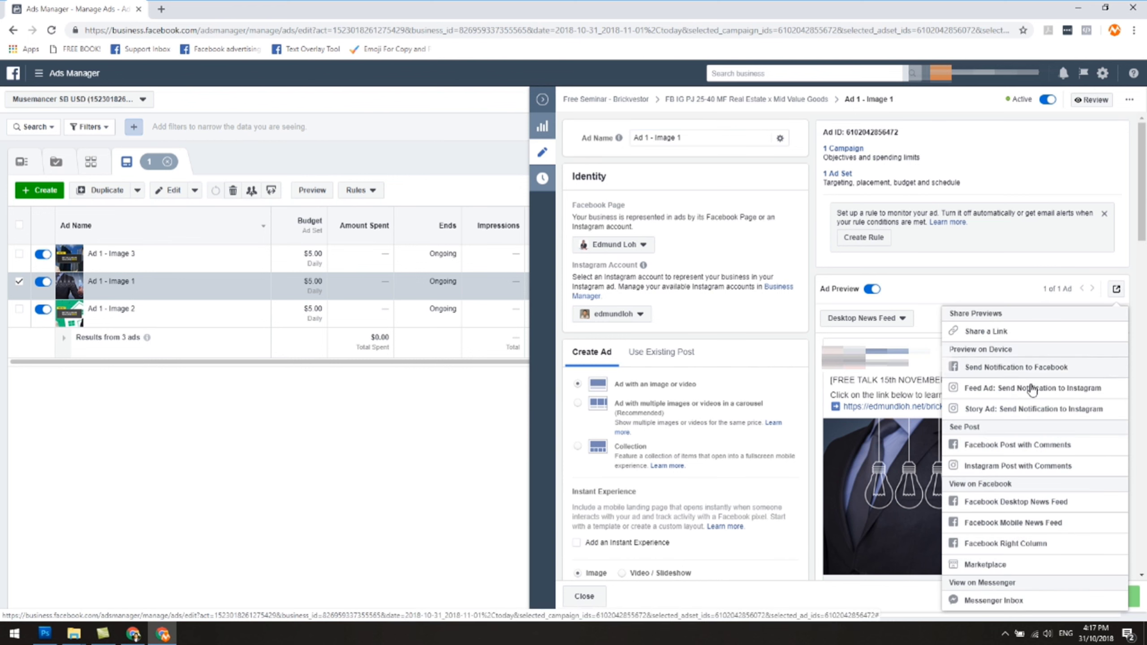
{"action": "left_click", "coordinate": [1009, 449]}
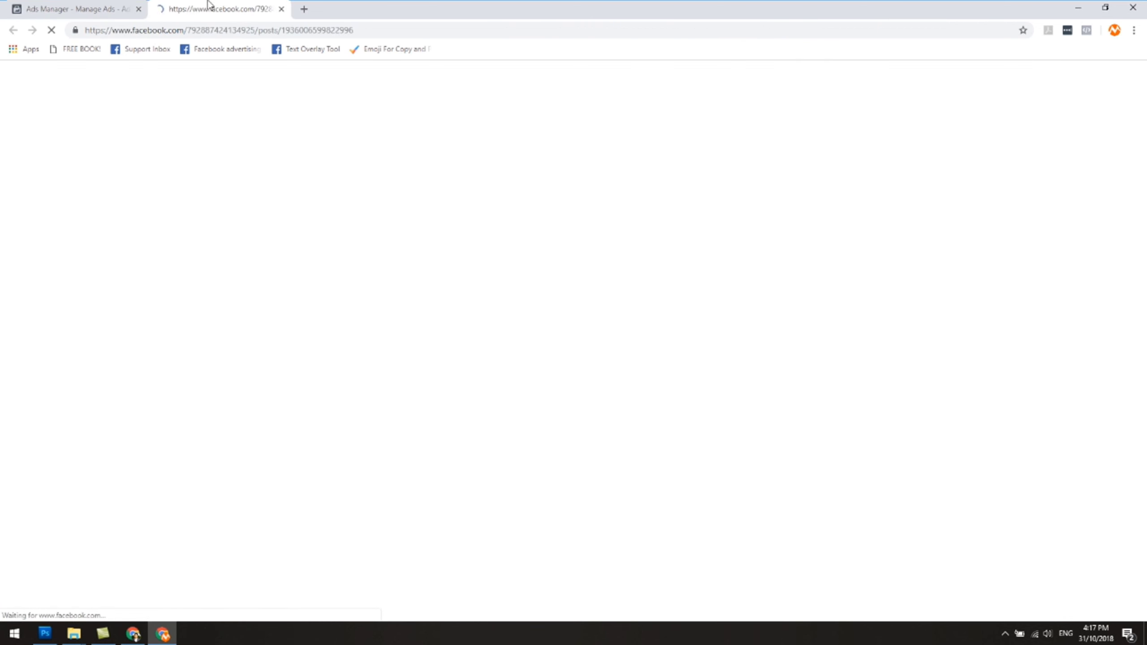
Open the Facebook post with comments for the original Ad 1 - Image 2 and place its page after the Image 1 post.
{"action": "left_click", "coordinate": [81, 9]}
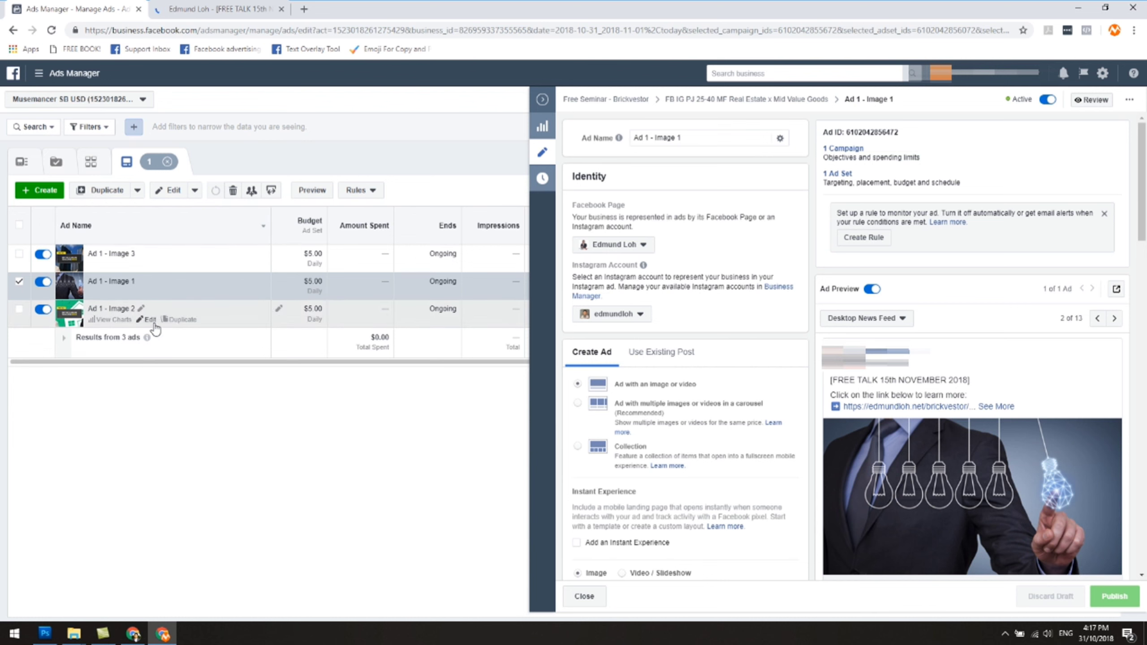
{"action": "left_click", "coordinate": [152, 324]}
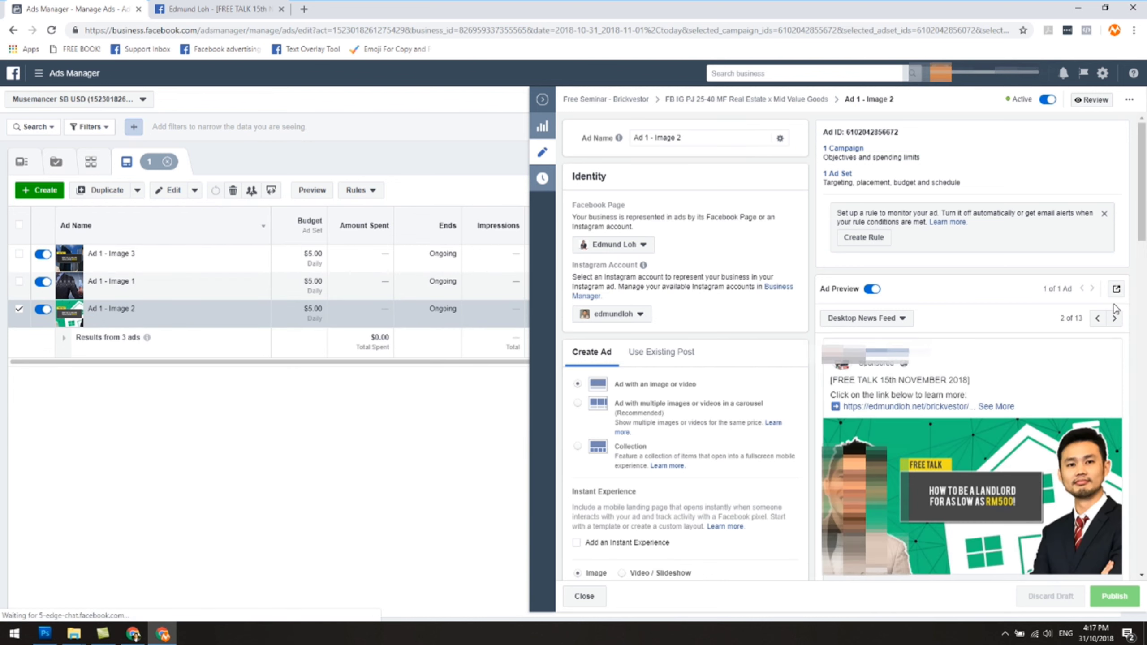
{"action": "left_click", "coordinate": [1117, 289]}
{"action": "left_click", "coordinate": [1018, 451]}
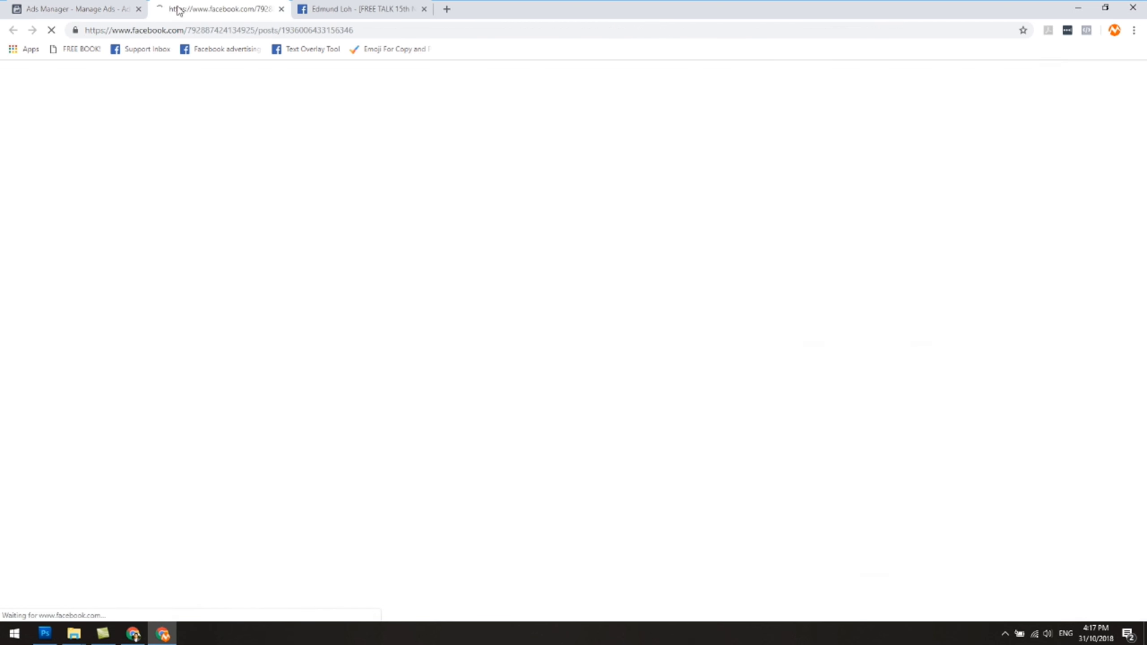
{"action": "left_click_drag", "start_coordinate": [174, 10], "coordinate": [326, 10]}
Open the Facebook post with comments for the original Ad 1 - Image 3 and place its page after the Image 2 post.
{"action": "left_click", "coordinate": [131, 9]}
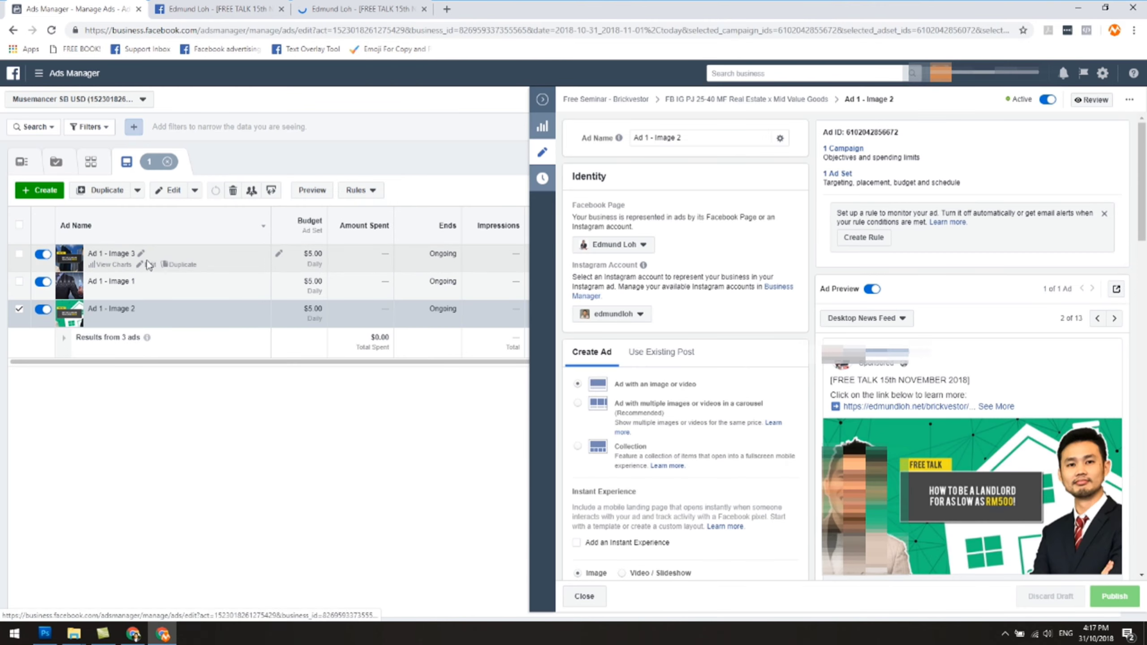
{"action": "left_click", "coordinate": [150, 267]}
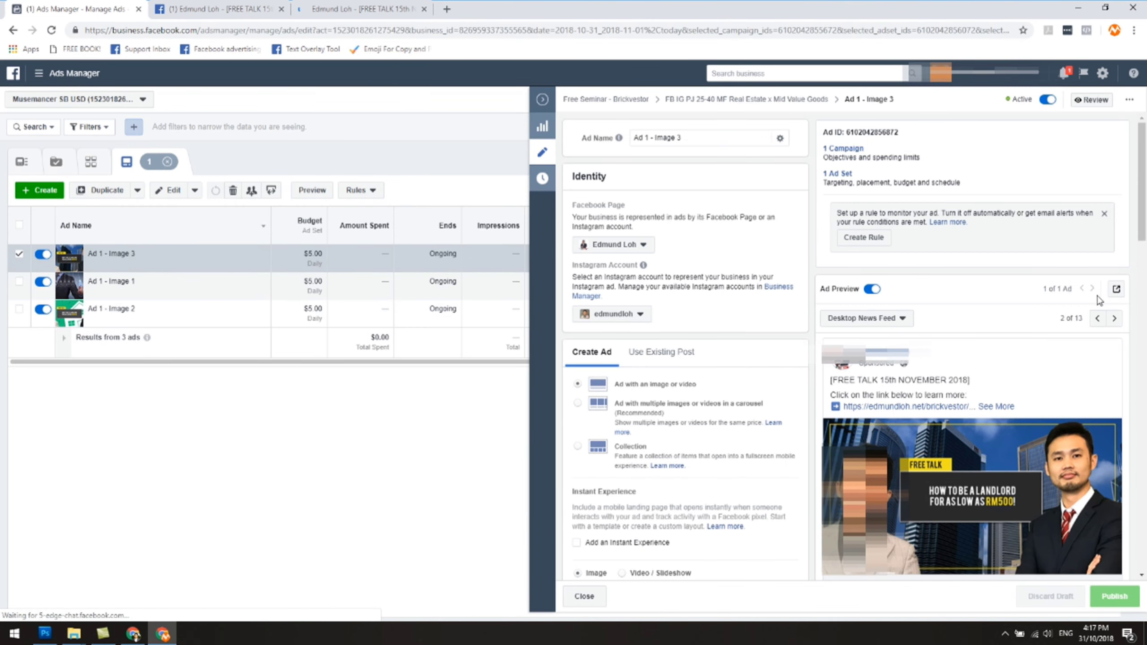
{"action": "left_click", "coordinate": [1116, 289]}
{"action": "left_click", "coordinate": [1021, 447]}
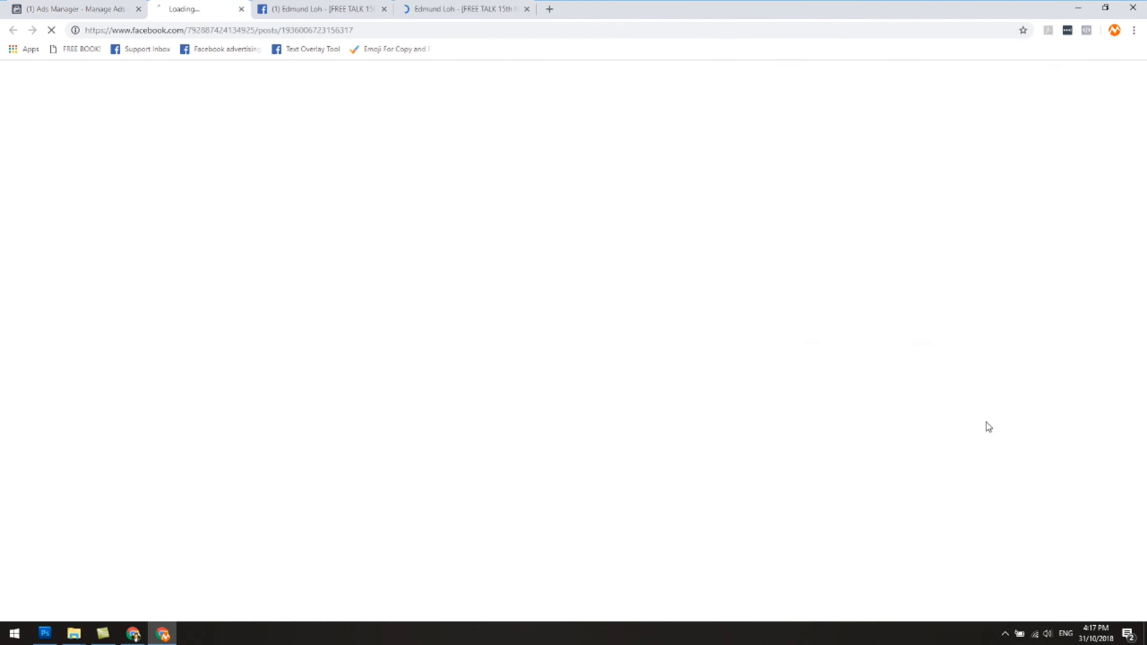
{"action": "left_click_drag", "start_coordinate": [238, 7], "coordinate": [517, 10]}
Close the ad editor, select only the Income Property ad set instead of Real Estate x Mid Value Goods, and list its ads.
{"action": "left_click", "coordinate": [60, 5]}
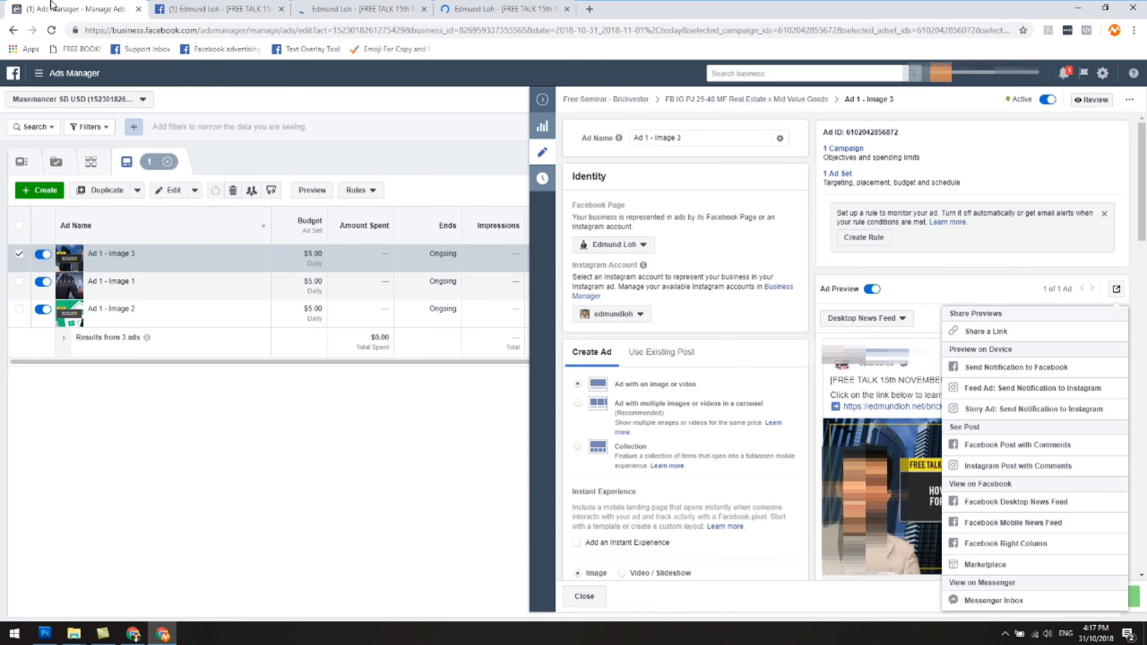
{"action": "left_click", "coordinate": [542, 100]}
{"action": "left_click", "coordinate": [415, 162]}
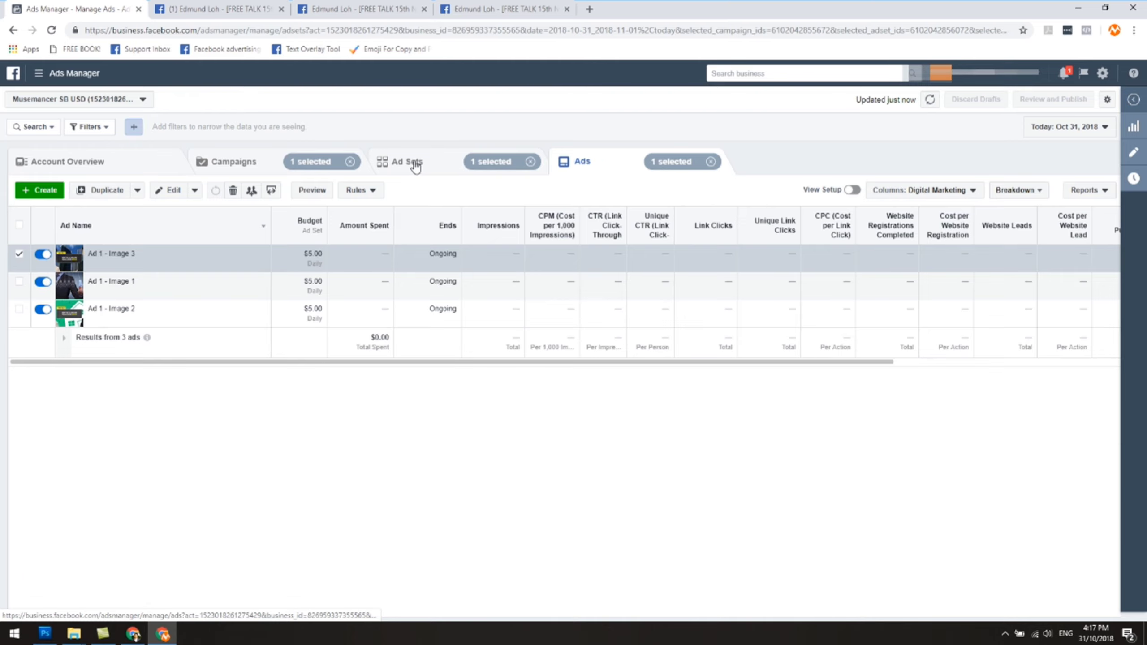
{"action": "left_click", "coordinate": [19, 283]}
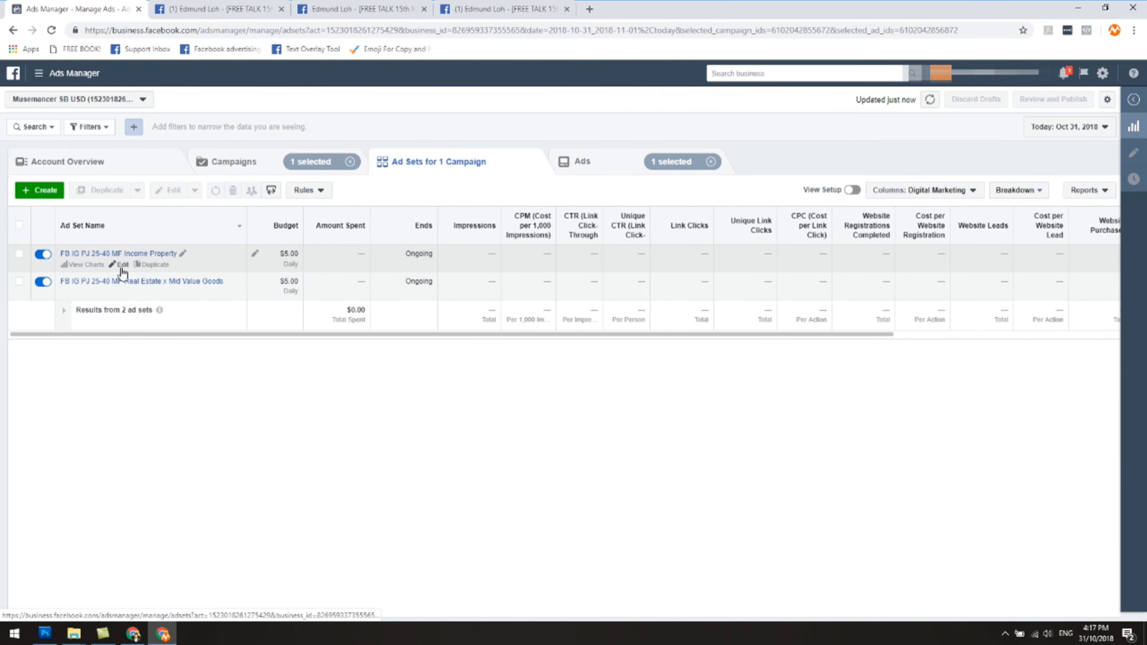
{"action": "left_click", "coordinate": [19, 254]}
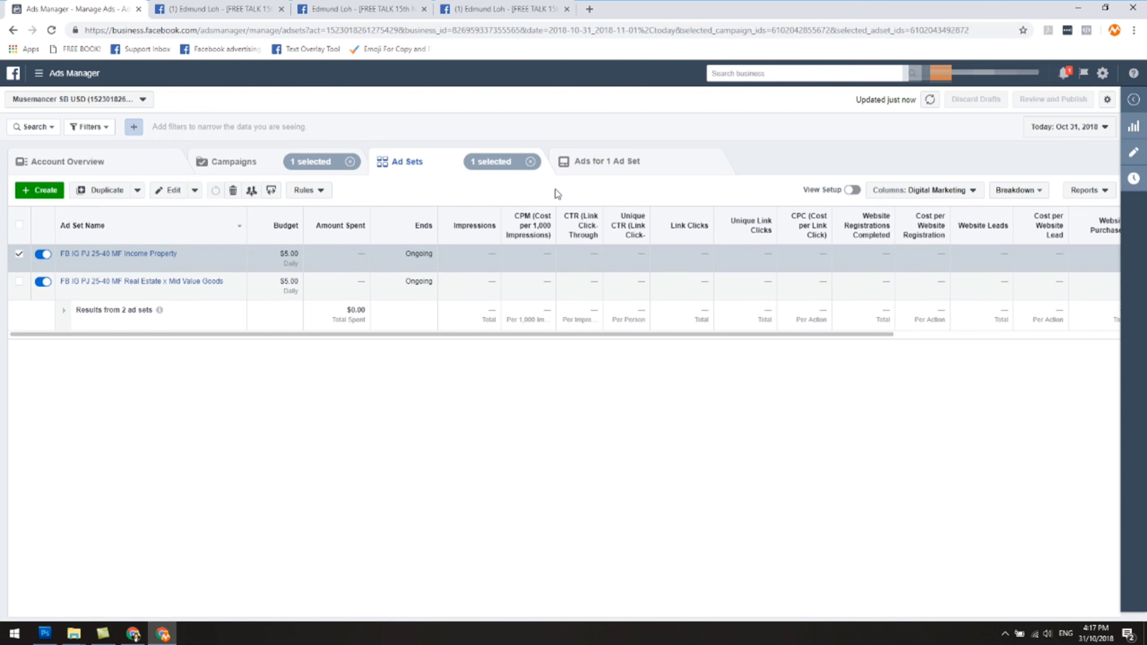
{"action": "left_click", "coordinate": [592, 163]}
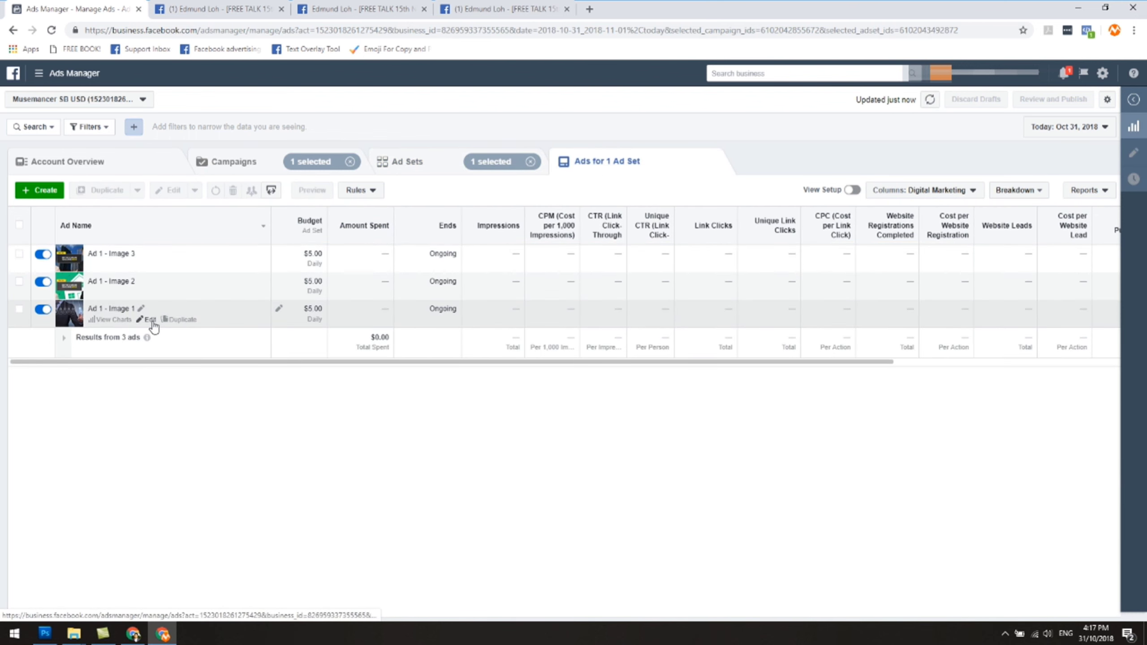
Set the Income Property ad set's Ad 1 - Image 1 to use an existing post and open its post ID entry.
{"action": "left_click", "coordinate": [150, 320]}
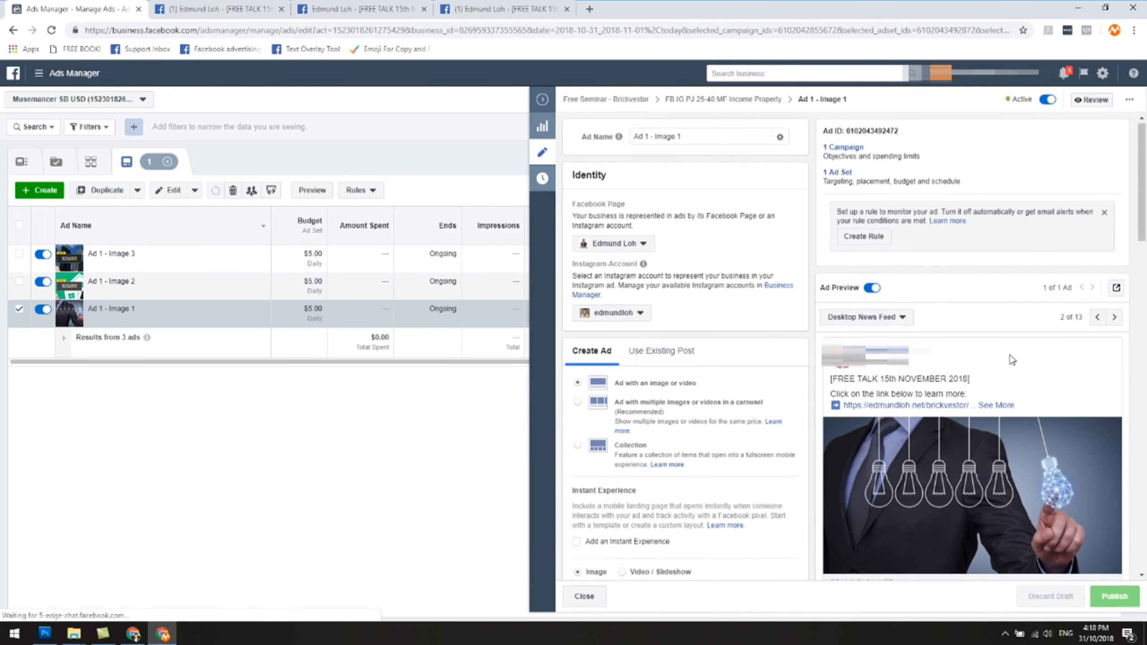
{"action": "scroll", "coordinate": [1012, 360], "scroll_direction": "down", "scroll_amount": 2}
{"action": "scroll", "coordinate": [741, 317], "scroll_direction": "up", "scroll_amount": 2}
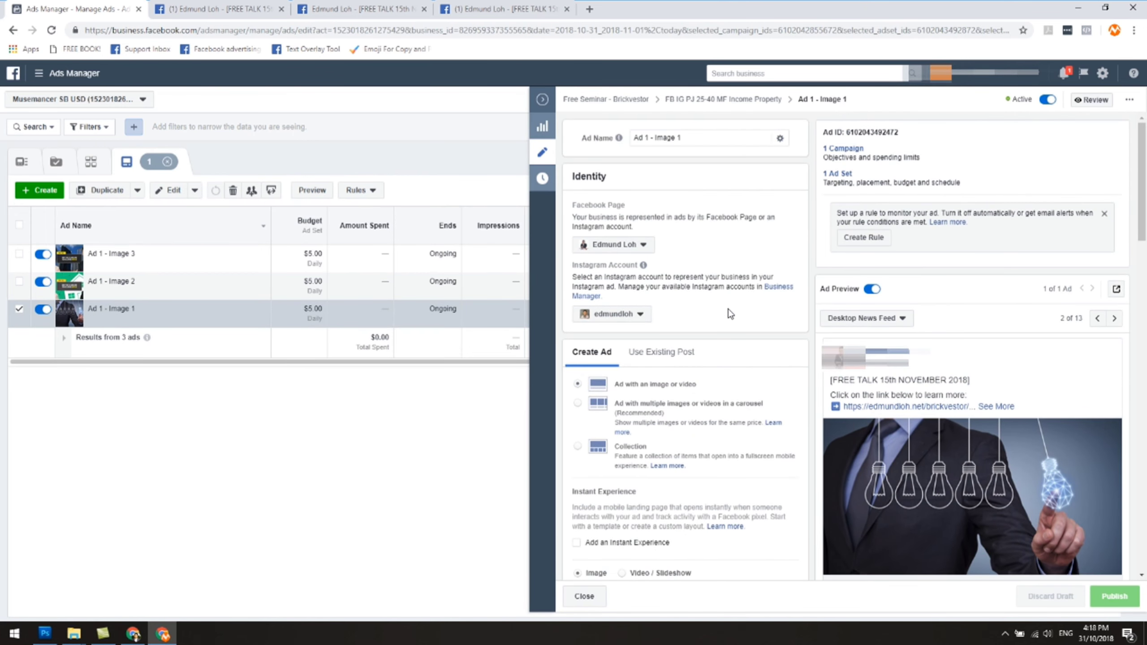
{"action": "left_click", "coordinate": [648, 357]}
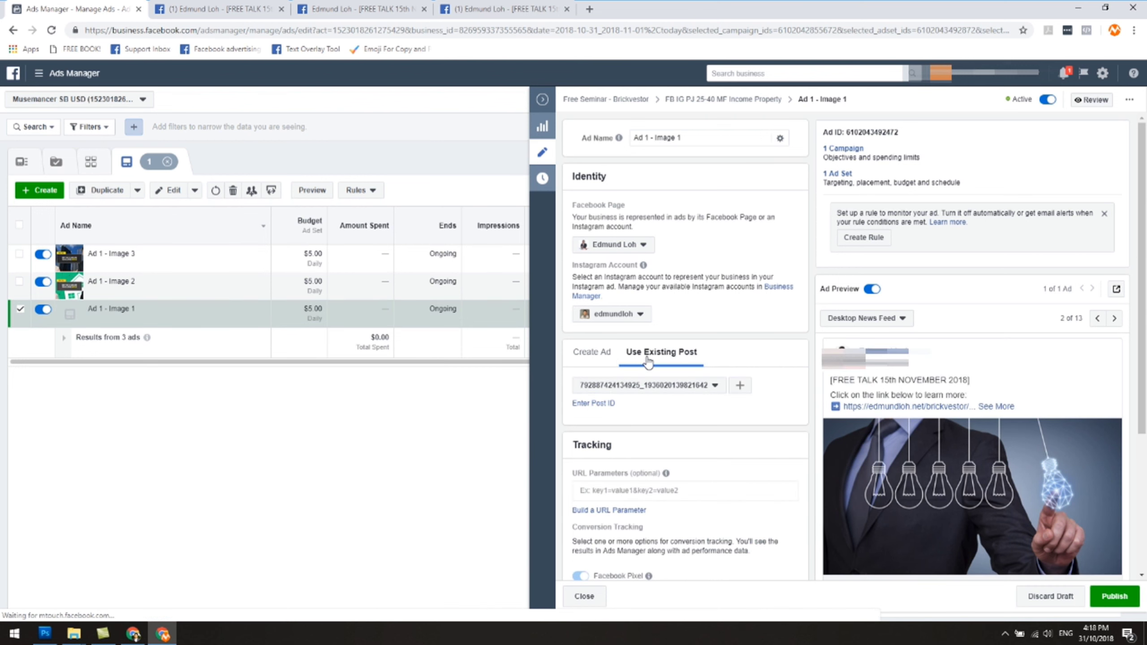
{"action": "left_click", "coordinate": [605, 408]}
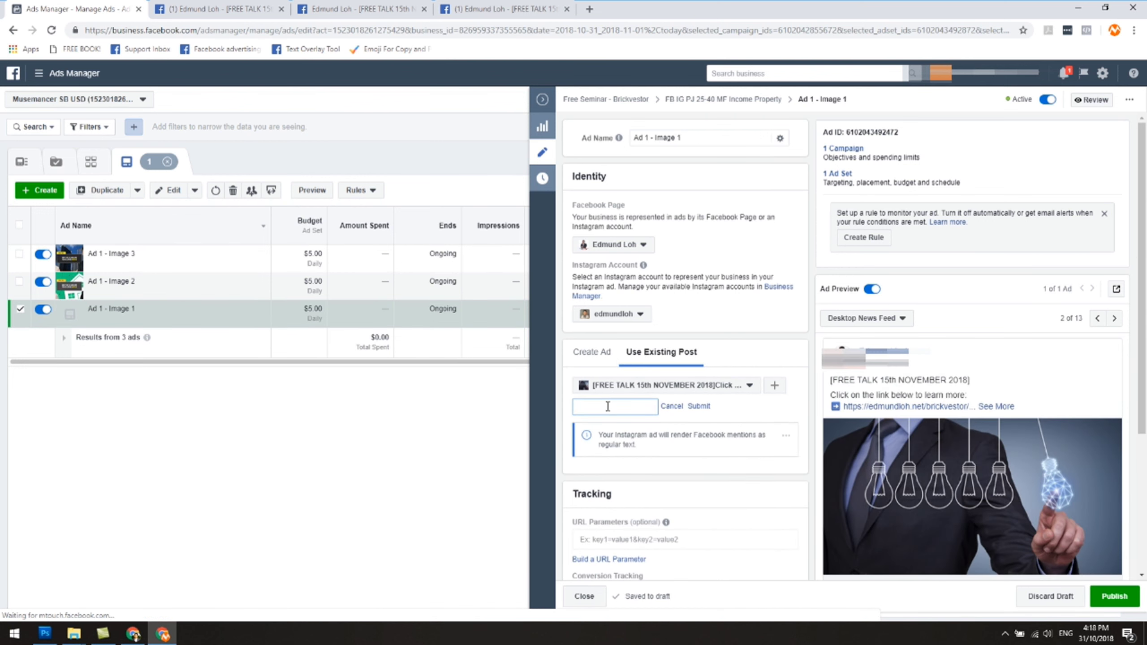
{"action": "left_click", "coordinate": [619, 388]}
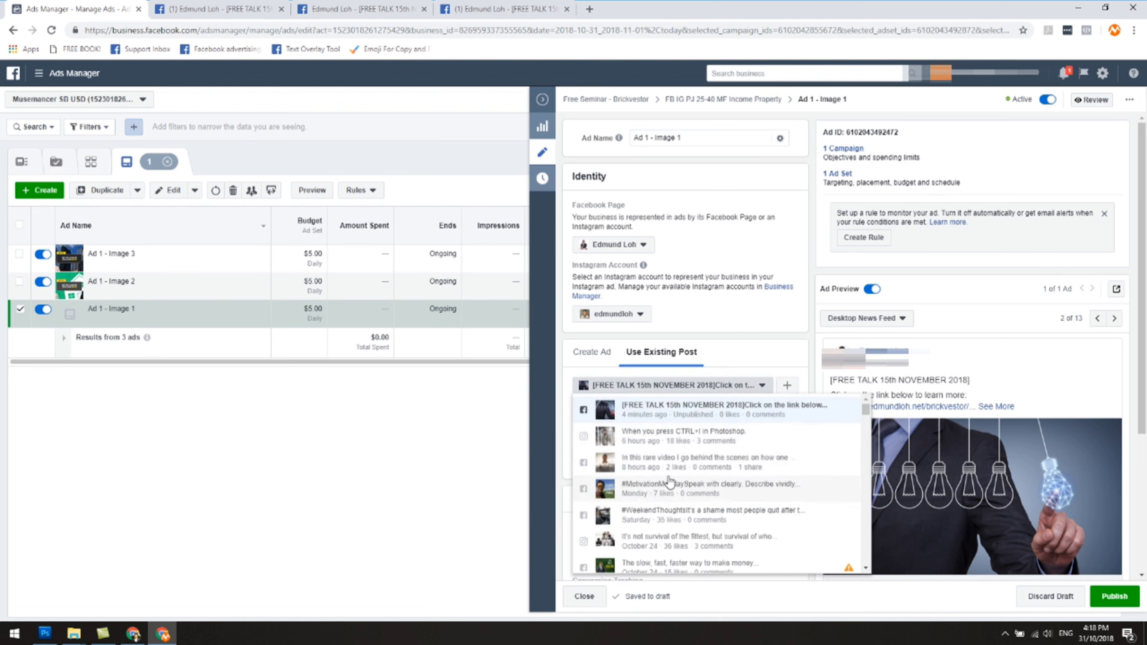
{"action": "left_click", "coordinate": [736, 363]}
{"action": "left_click", "coordinate": [614, 408]}
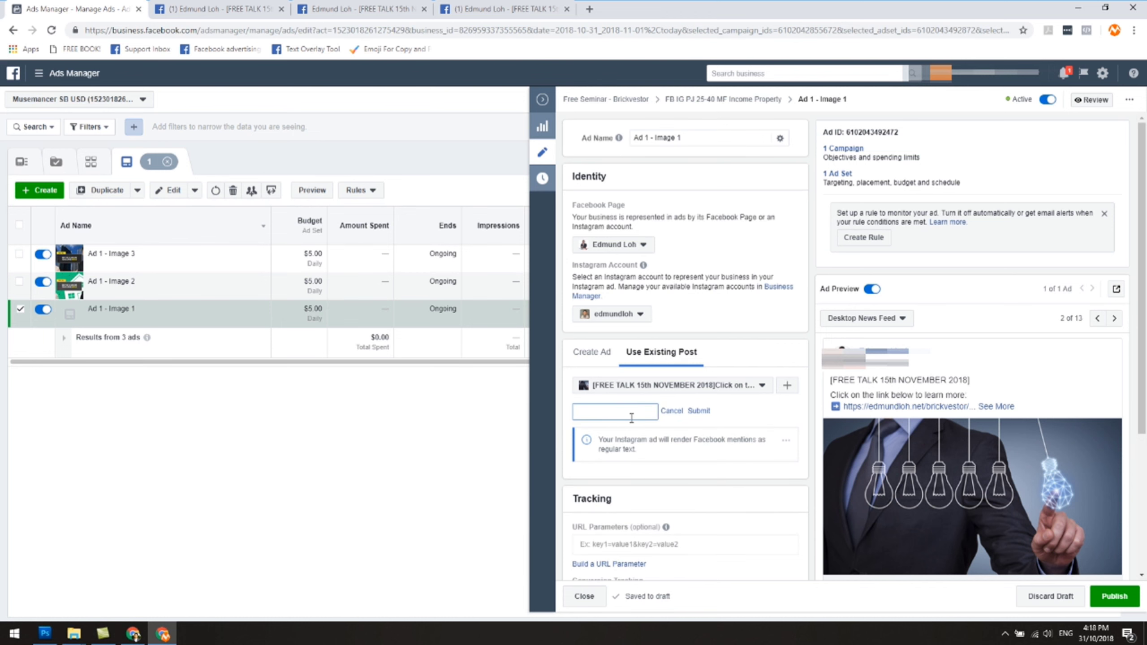
{"action": "left_click", "coordinate": [210, 6]}
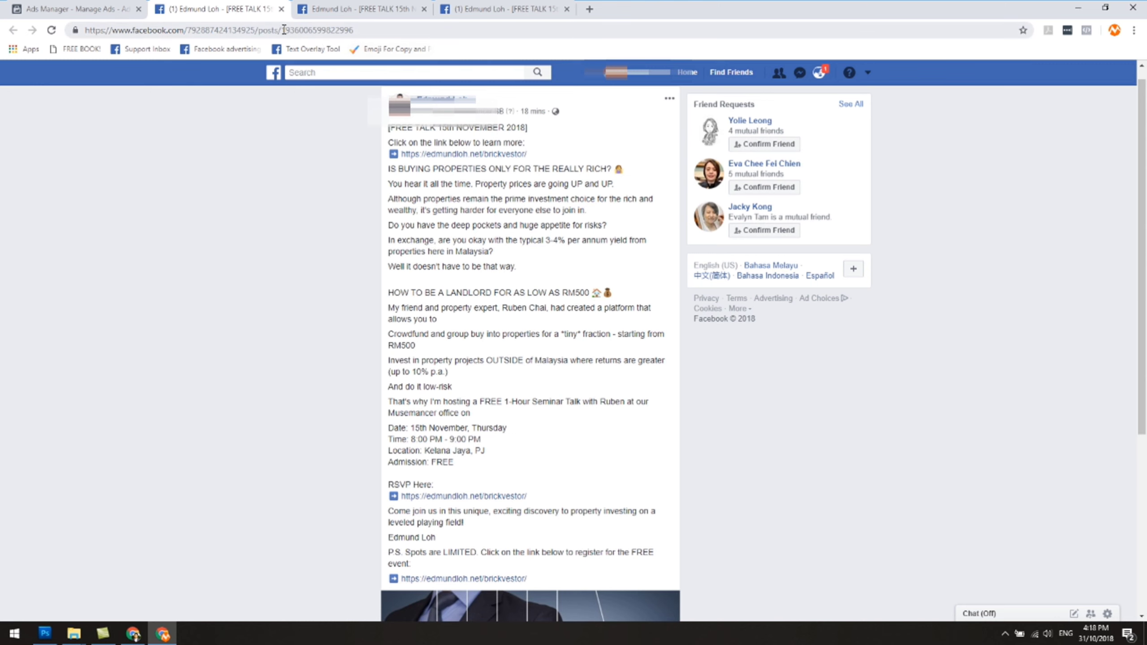
{"action": "scroll", "coordinate": [296, 237], "scroll_direction": "down", "scroll_amount": 3}
{"action": "scroll", "coordinate": [293, 224], "scroll_direction": "up", "scroll_amount": 3}
{"action": "left_click_drag", "start_coordinate": [283, 31], "coordinate": [352, 31]}
{"action": "right_click", "coordinate": [346, 37]}
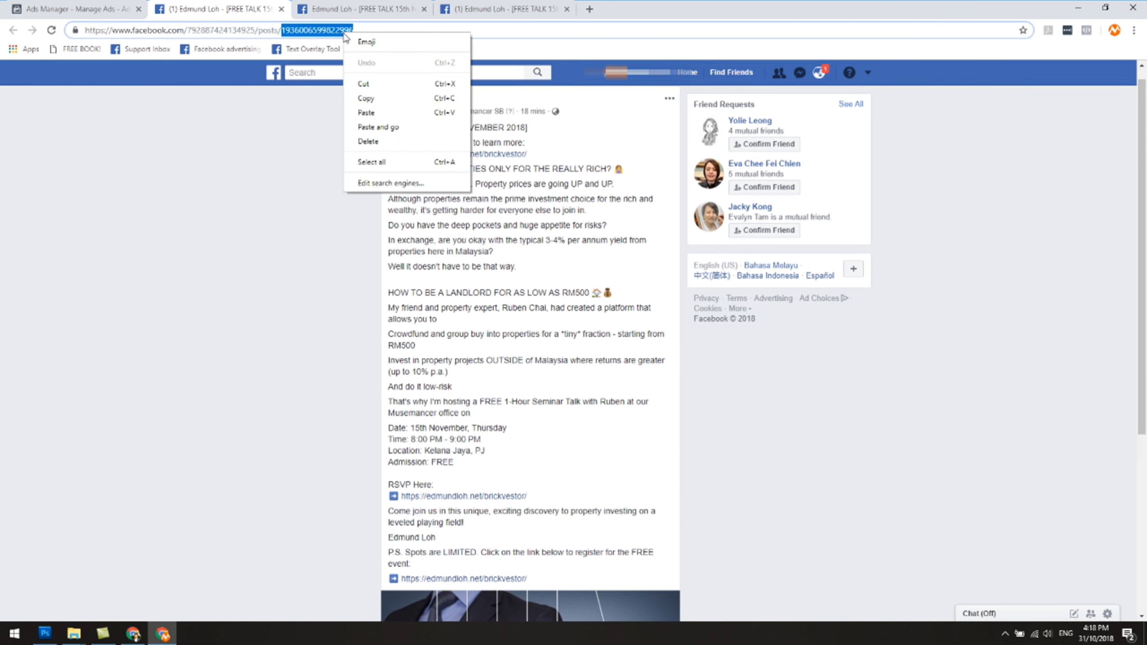
{"action": "left_click", "coordinate": [366, 98]}
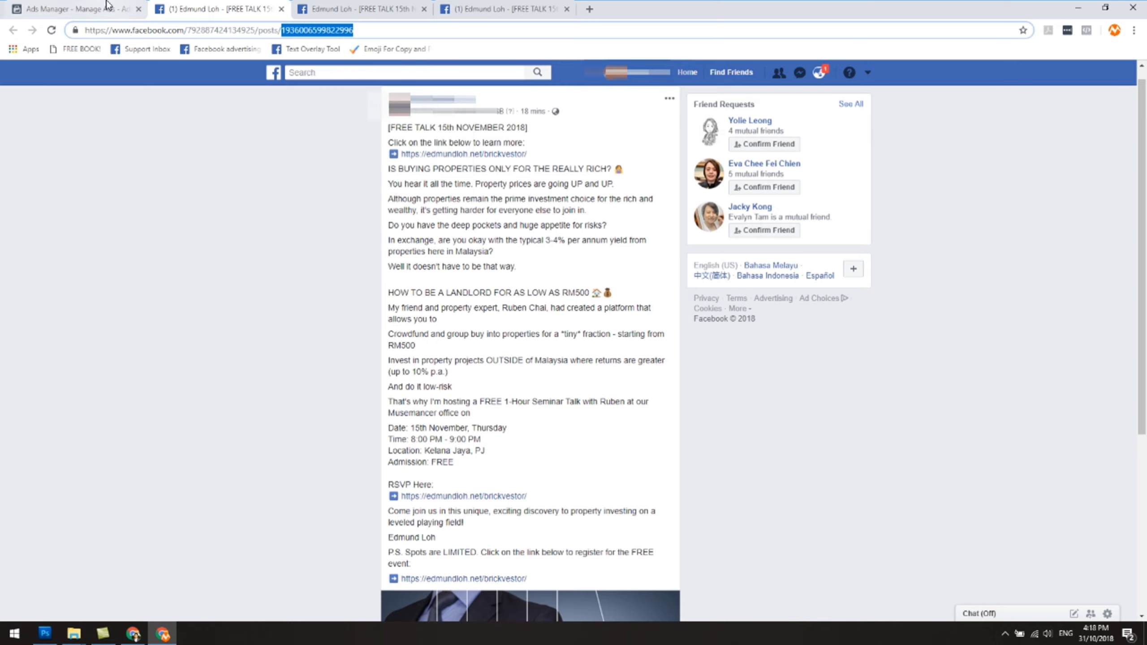
Submit the copied post ID for the Income Property ad set's Ad 1 - Image 1 and publish the ad.
{"action": "key", "text": "ctrl+1"}
{"action": "right_click", "coordinate": [632, 417]}
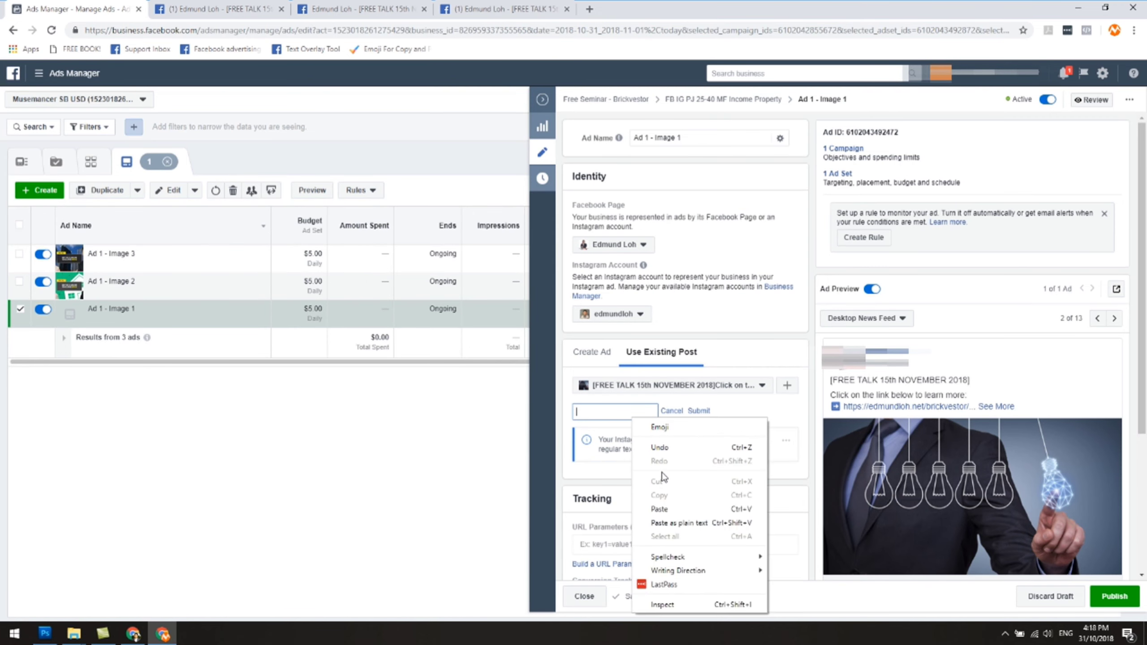
{"action": "left_click", "coordinate": [659, 509]}
{"action": "left_click", "coordinate": [699, 411]}
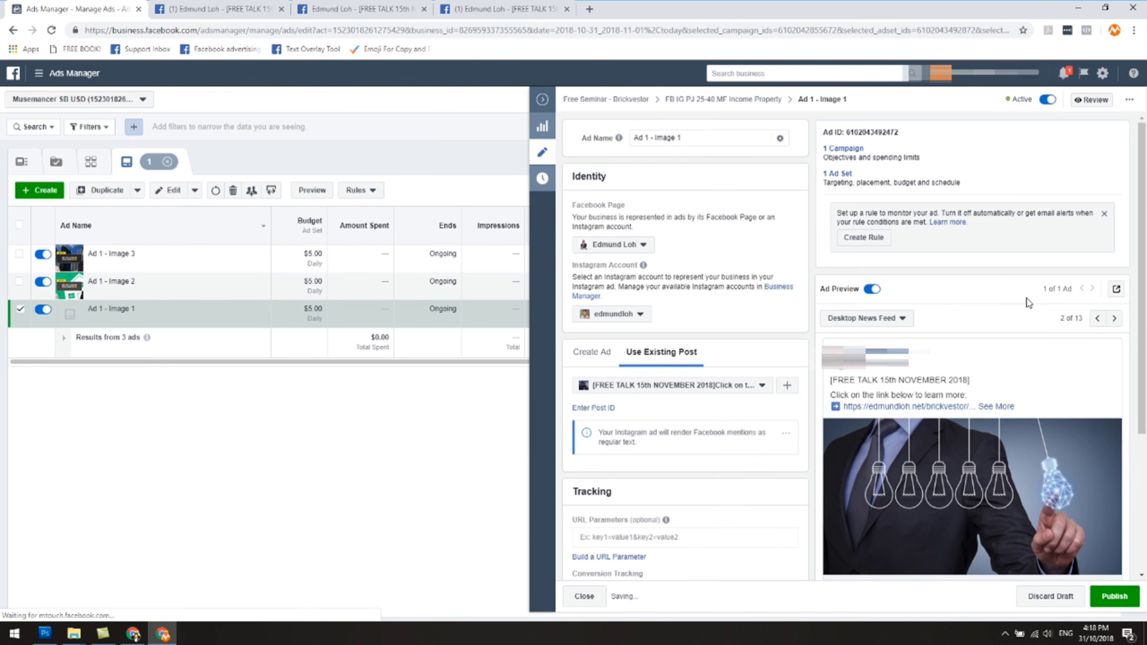
{"action": "scroll", "coordinate": [913, 309], "scroll_direction": "down", "scroll_amount": 3}
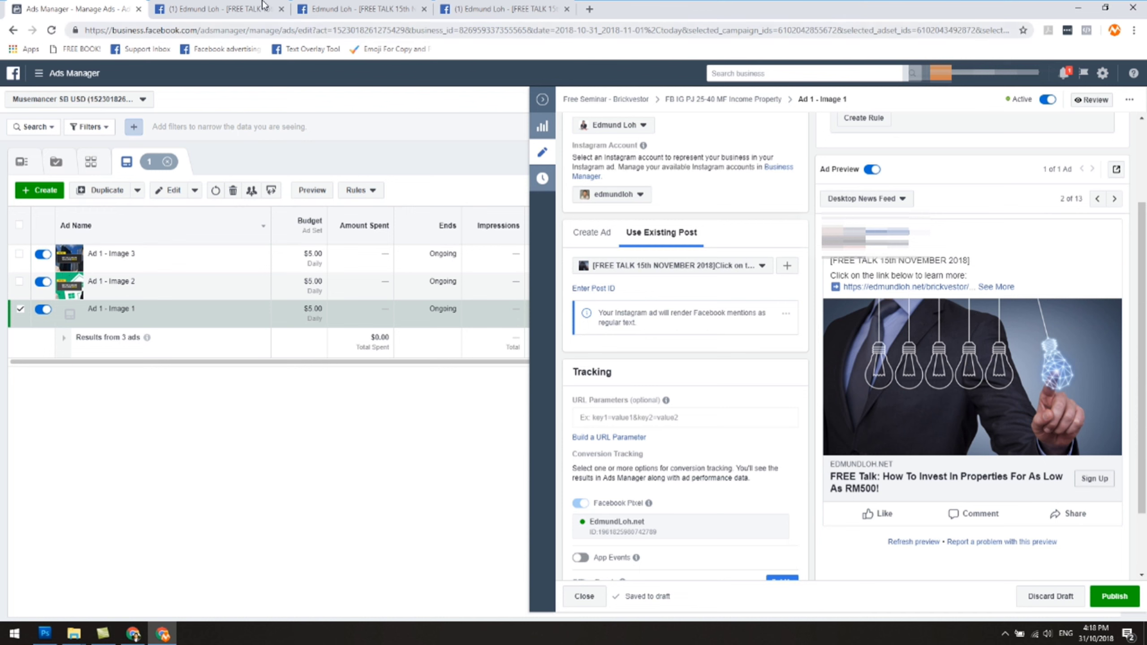
{"action": "left_click", "coordinate": [1116, 597]}
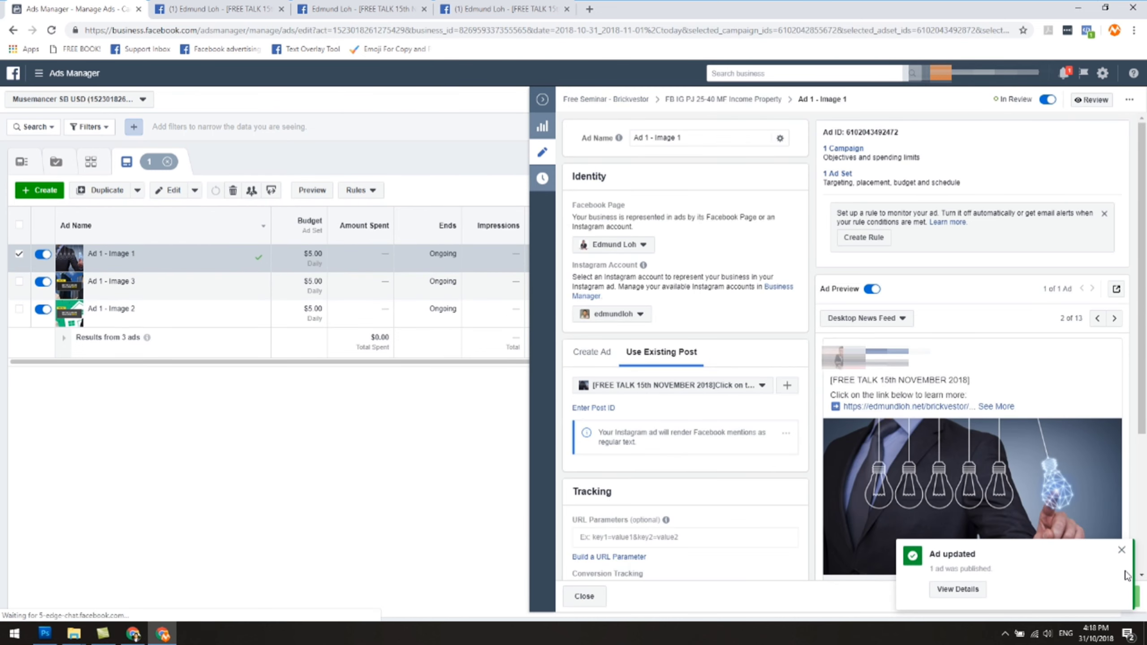
Open the updated Ad 1 - Image 1's Facebook post with comments and compare its post ID with the original post's.
{"action": "left_click", "coordinate": [1116, 290]}
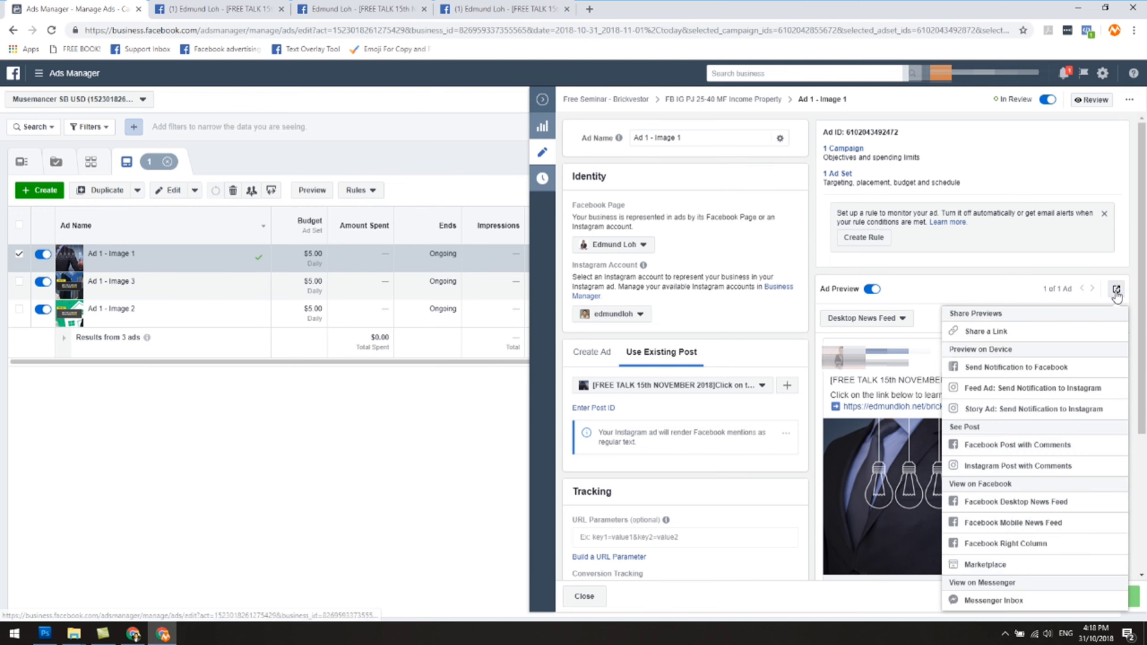
{"action": "left_click", "coordinate": [1027, 449]}
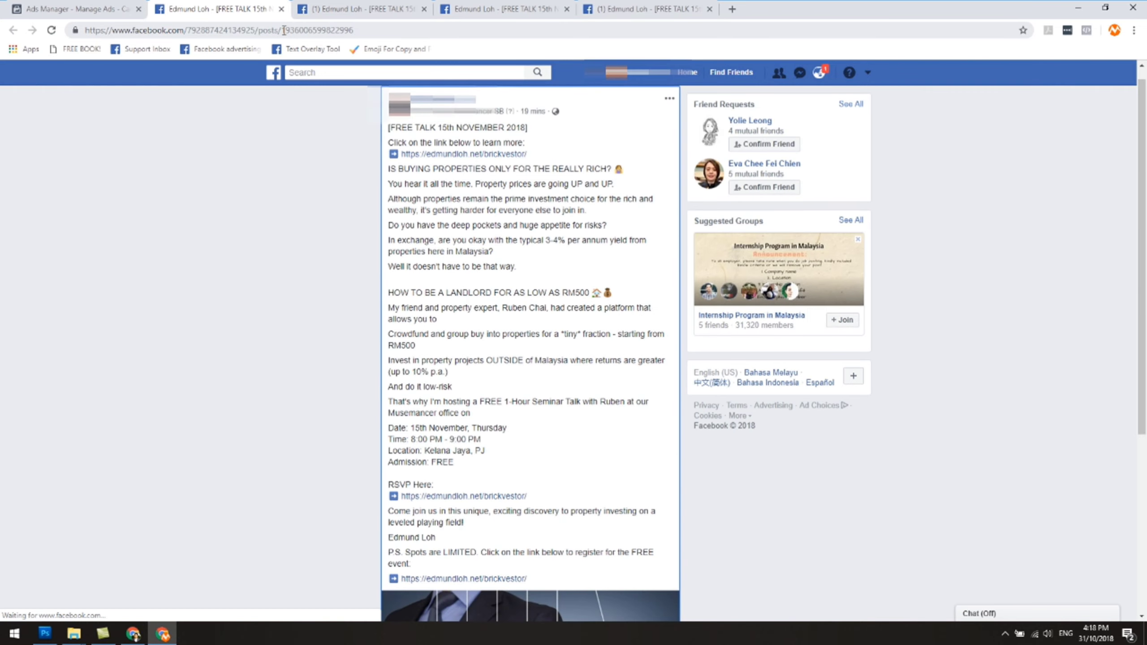
{"action": "left_click", "coordinate": [332, 12]}
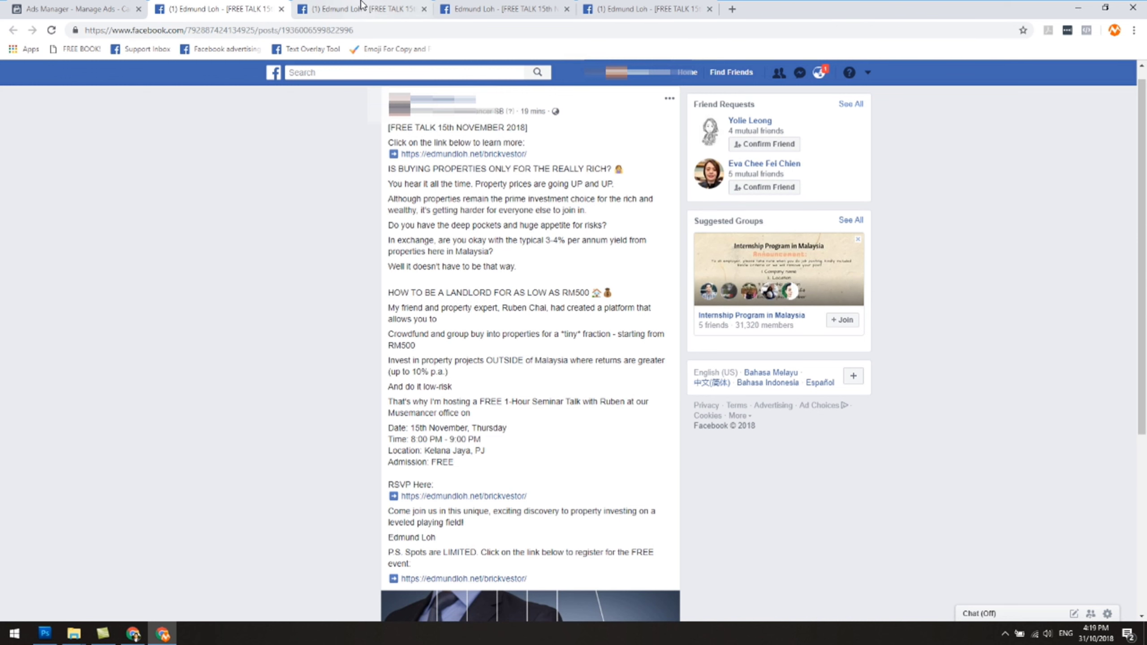
{"action": "left_click", "coordinate": [120, 9]}
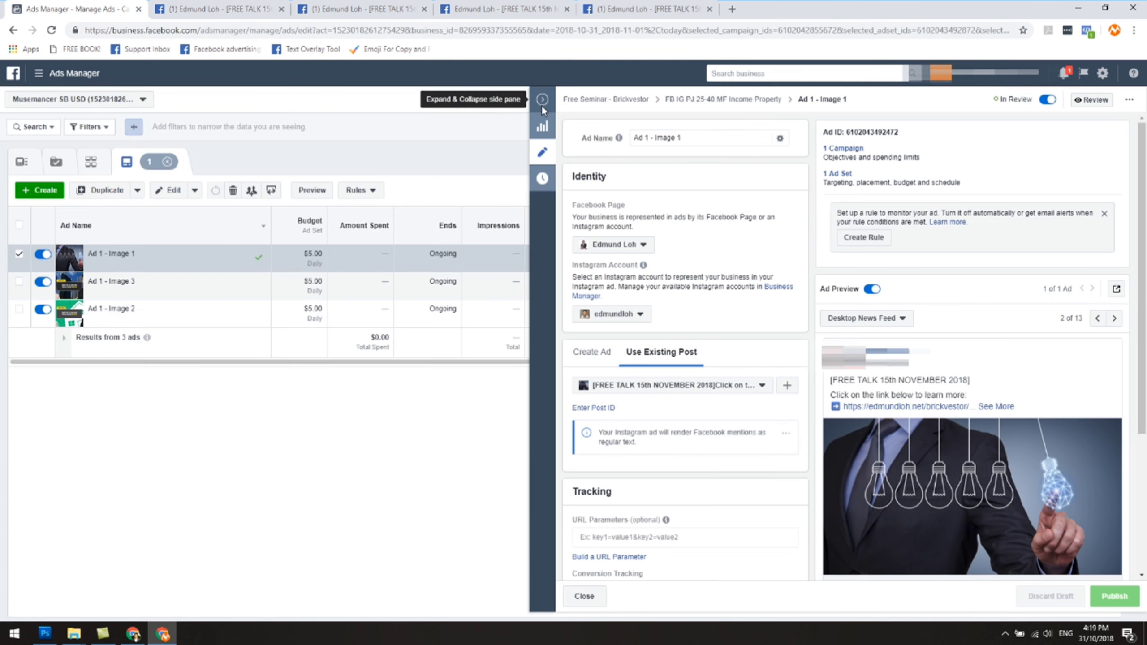
Open only the Income Property ad set's Ad 1 - Image 2 for editing, choose an existing post and open its post ID entry.
{"action": "left_click", "coordinate": [545, 104]}
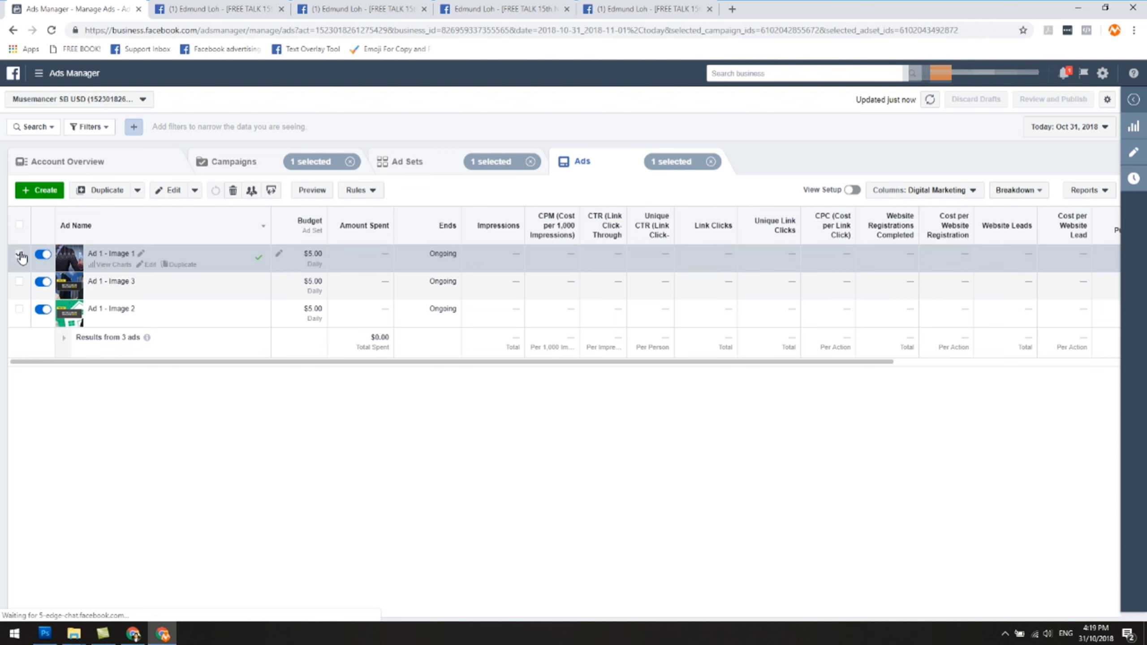
{"action": "left_click", "coordinate": [19, 255]}
{"action": "left_click", "coordinate": [19, 309]}
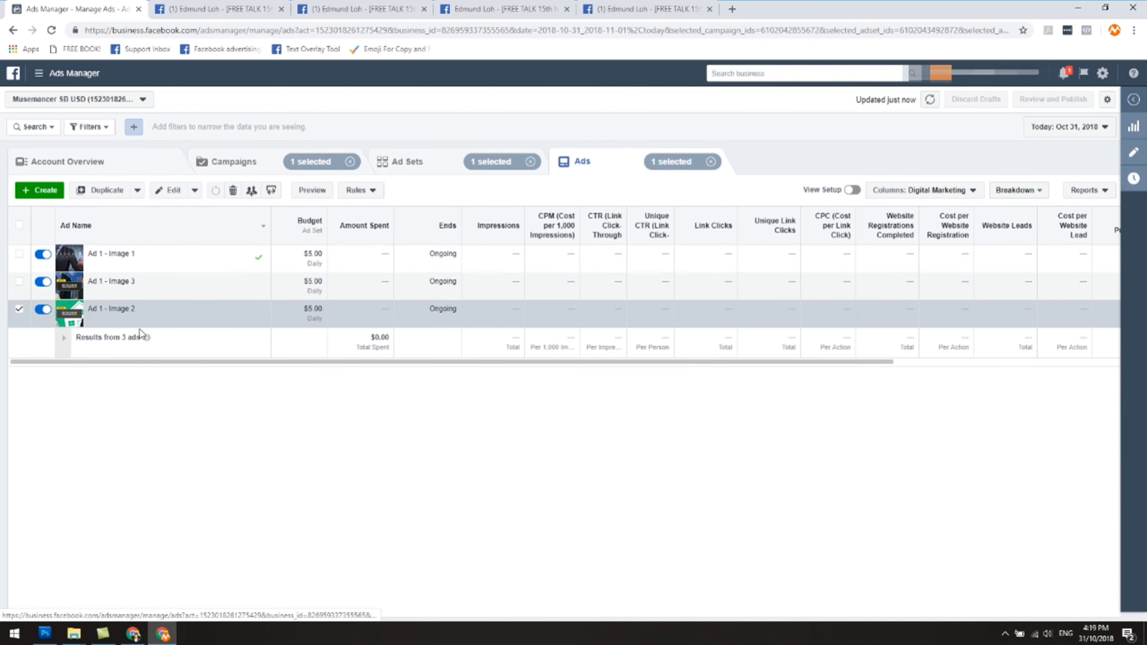
{"action": "left_click", "coordinate": [148, 320]}
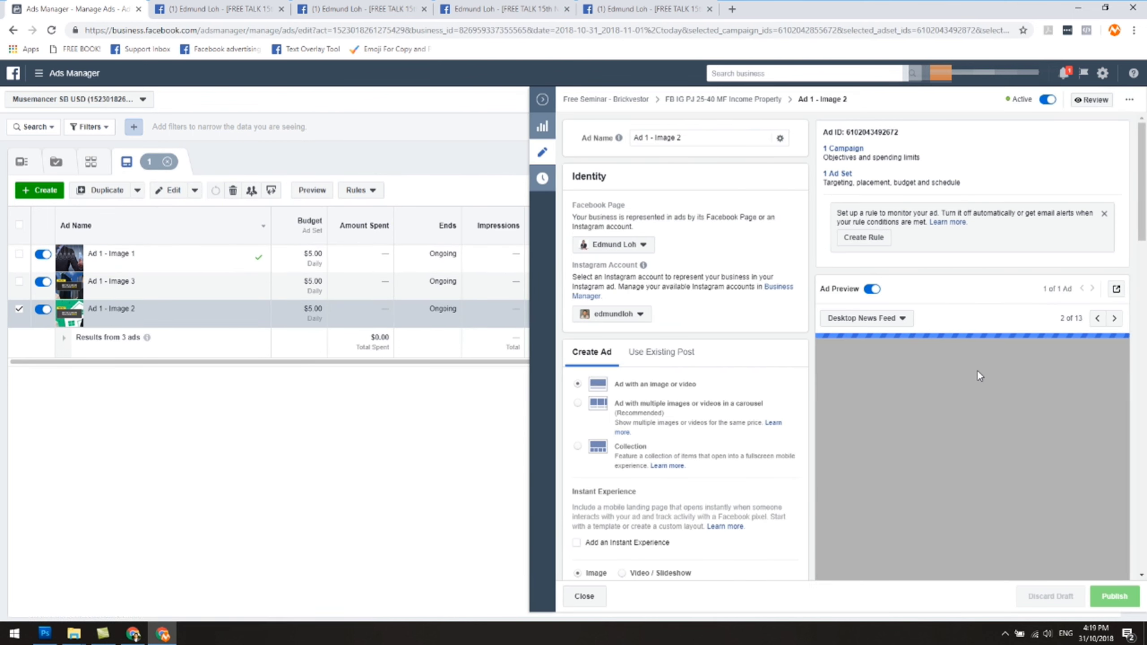
{"action": "left_click", "coordinate": [642, 359]}
{"action": "left_click", "coordinate": [593, 406]}
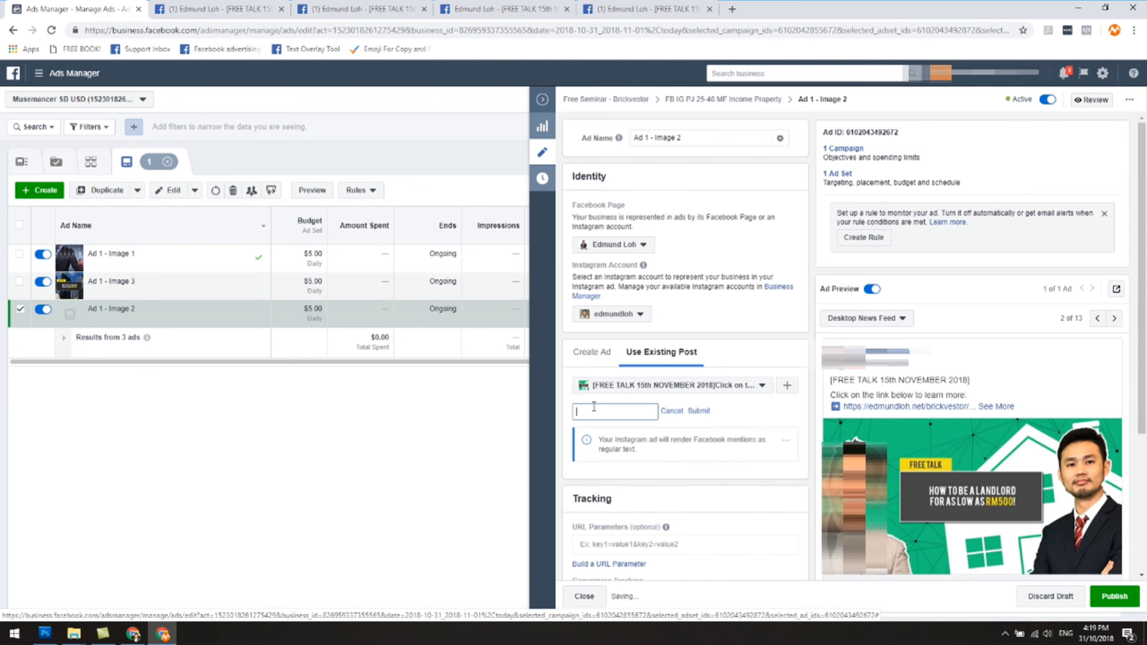
{"action": "left_click", "coordinate": [345, 9]}
{"action": "left_click", "coordinate": [489, 12]}
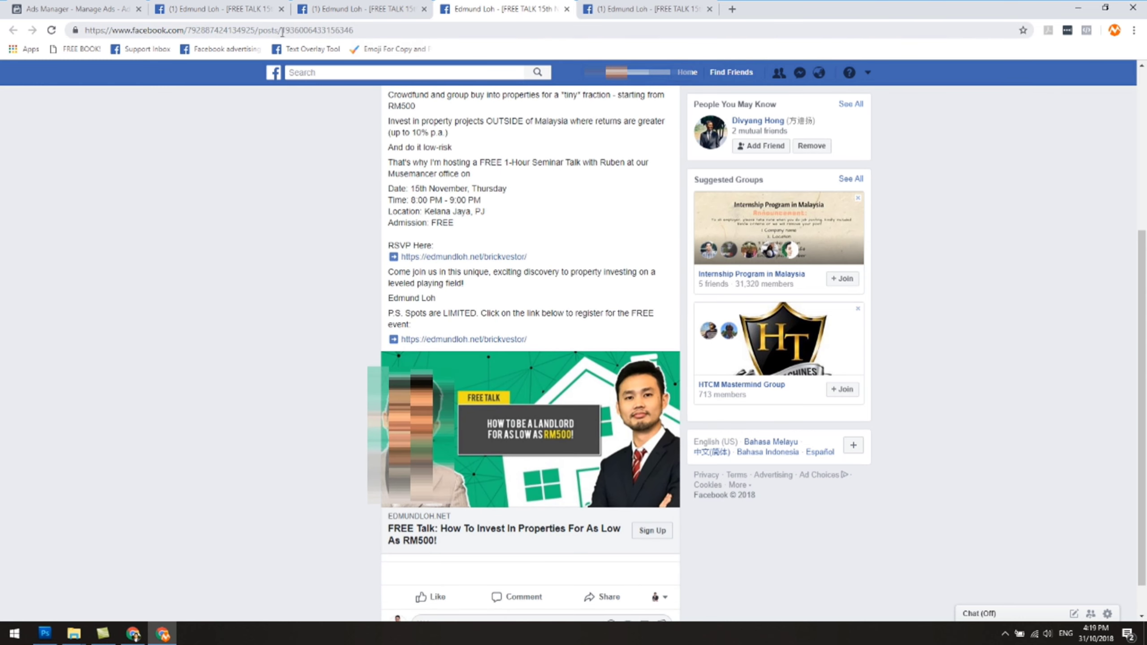
{"action": "left_click_drag", "start_coordinate": [282, 32], "coordinate": [362, 38]}
{"action": "right_click", "coordinate": [345, 36]}
{"action": "left_click", "coordinate": [365, 77]}
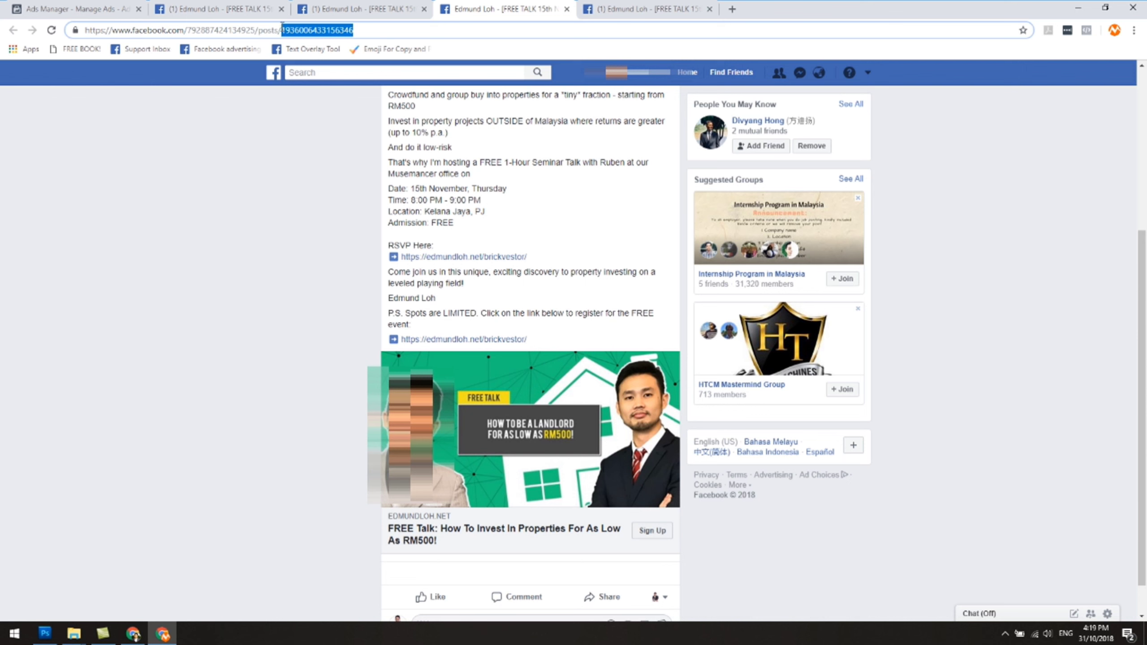
Submit the copied post ID for the Income Property ad set's Ad 1 - Image 2 and publish the ad.
{"action": "left_click", "coordinate": [72, 9]}
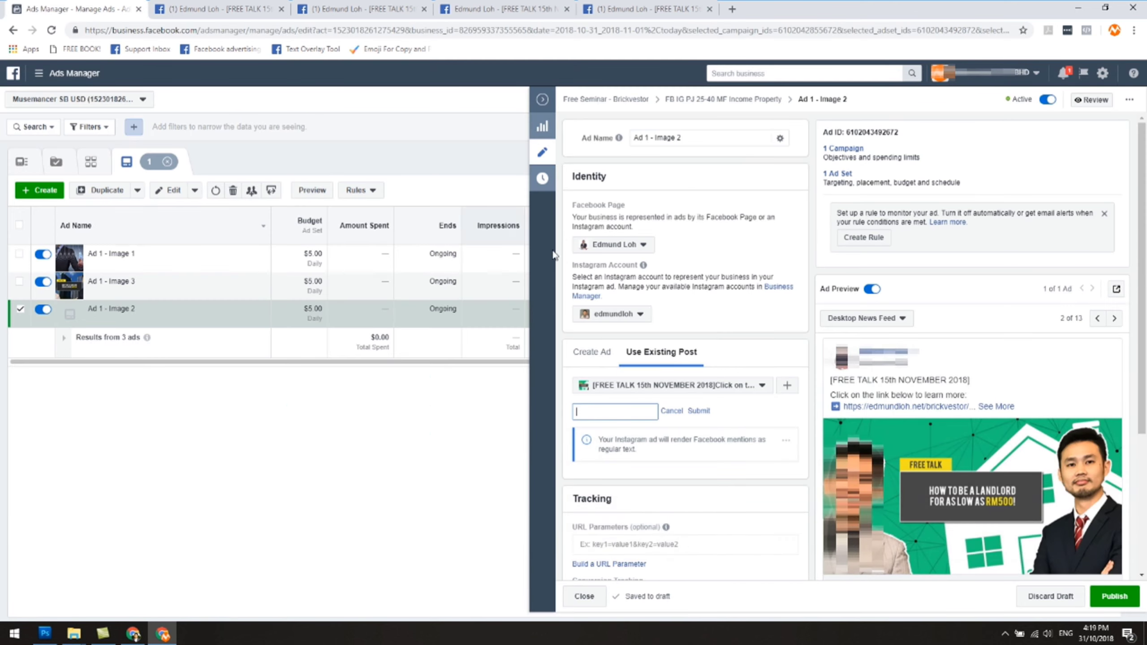
{"action": "right_click", "coordinate": [611, 417]}
{"action": "right_click", "coordinate": [608, 413]}
{"action": "left_click", "coordinate": [653, 520]}
{"action": "left_click", "coordinate": [699, 412]}
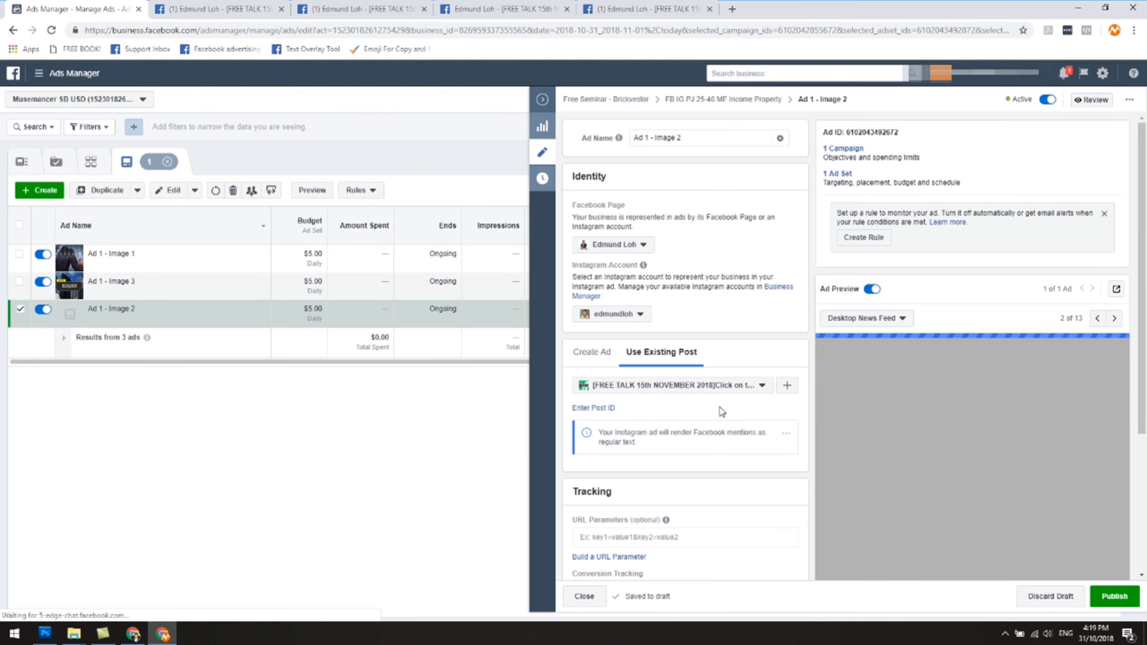
{"action": "scroll", "coordinate": [1095, 538], "scroll_direction": "down", "scroll_amount": 4}
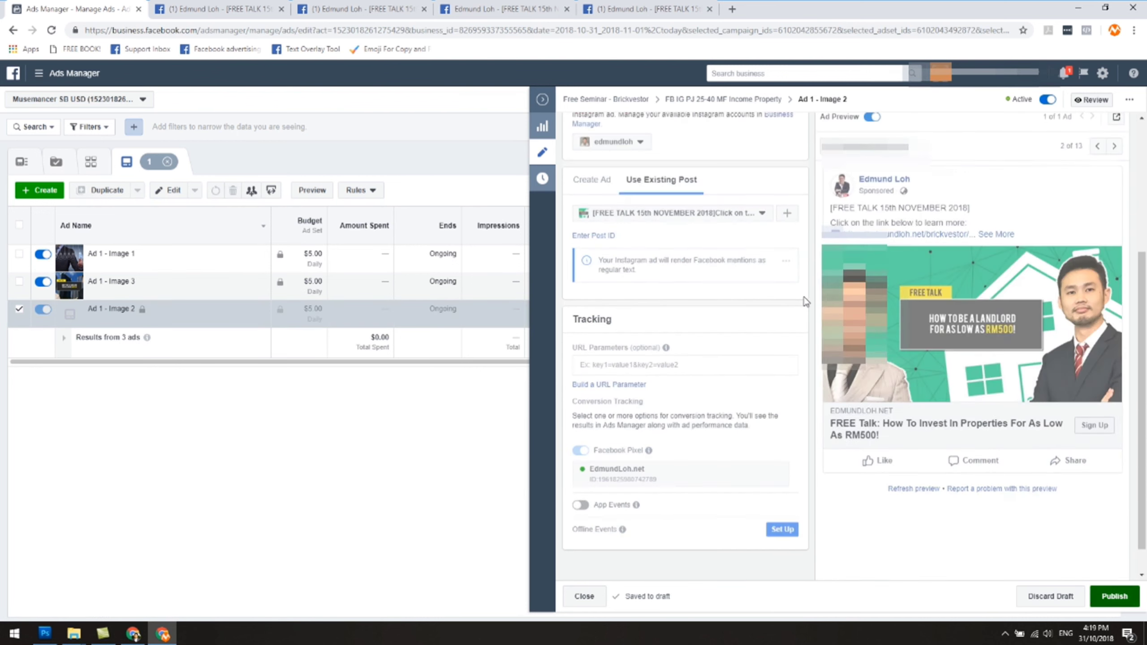
{"action": "left_click", "coordinate": [542, 99]}
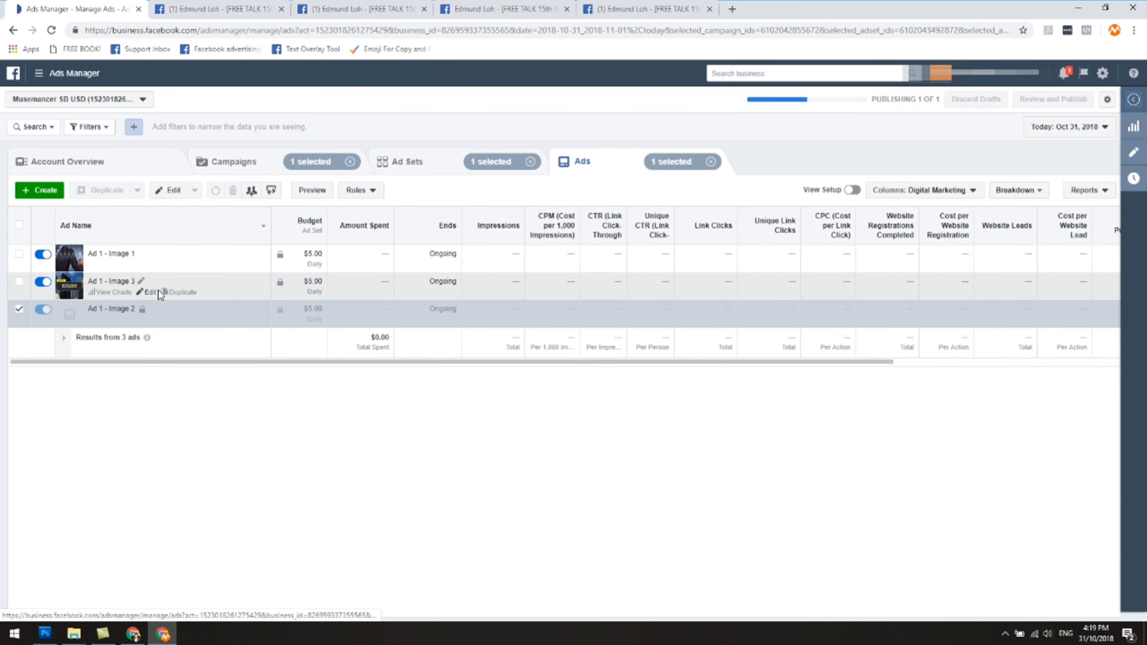
{"action": "left_click", "coordinate": [150, 293]}
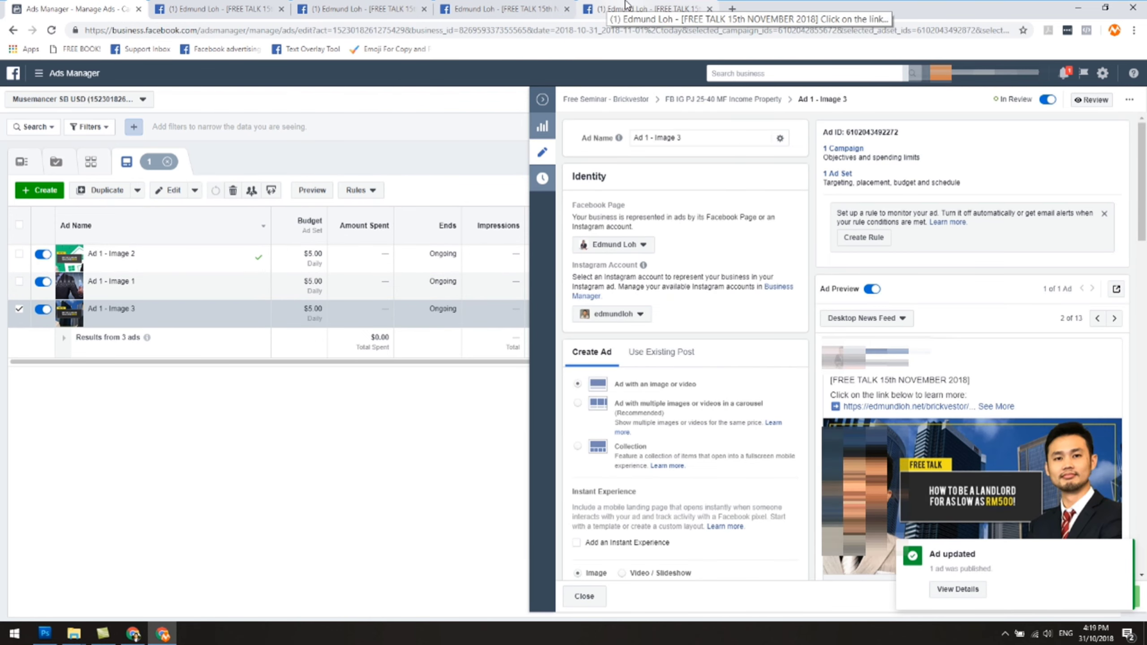
{"action": "left_click", "coordinate": [626, 6]}
{"action": "left_click_drag", "start_coordinate": [283, 30], "coordinate": [351, 29]}
{"action": "right_click", "coordinate": [348, 30]}
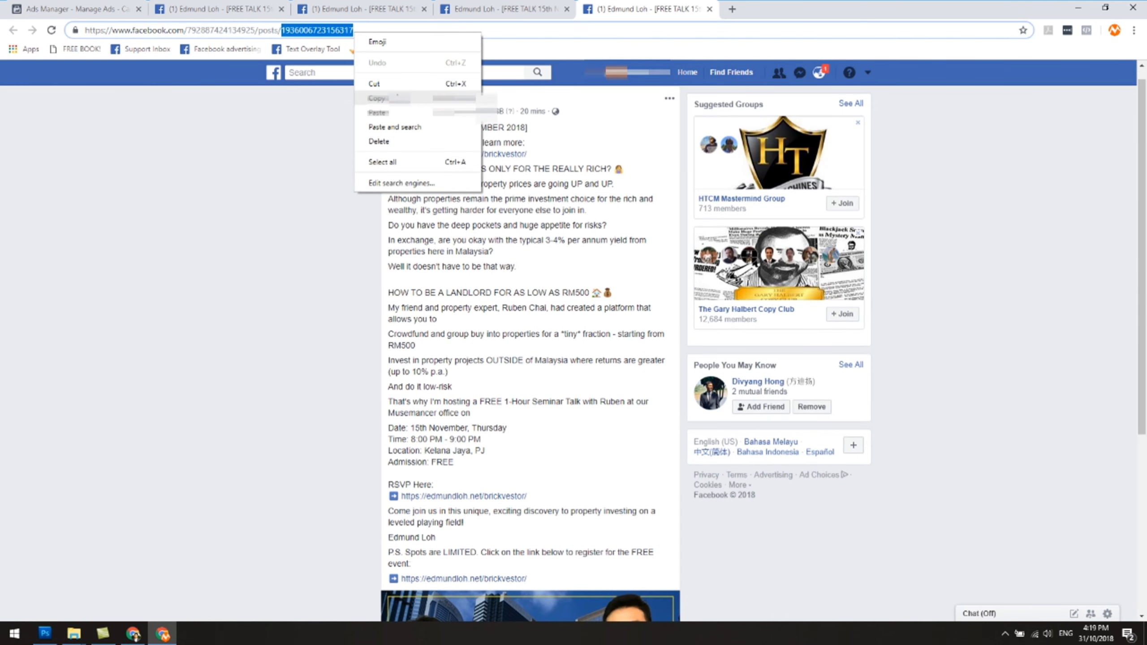
{"action": "left_click", "coordinate": [389, 96]}
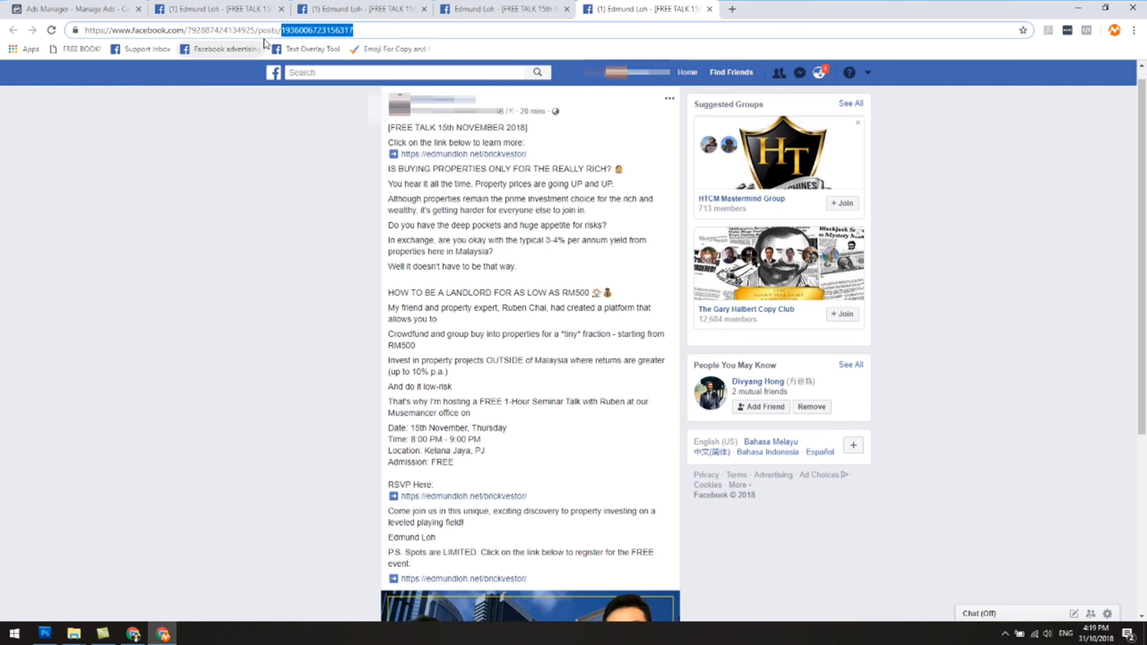
Set Ad 1 - Image 3 in the Income Property ad set to use an existing post and submit the copied post ID.
{"action": "left_click", "coordinate": [26, 6]}
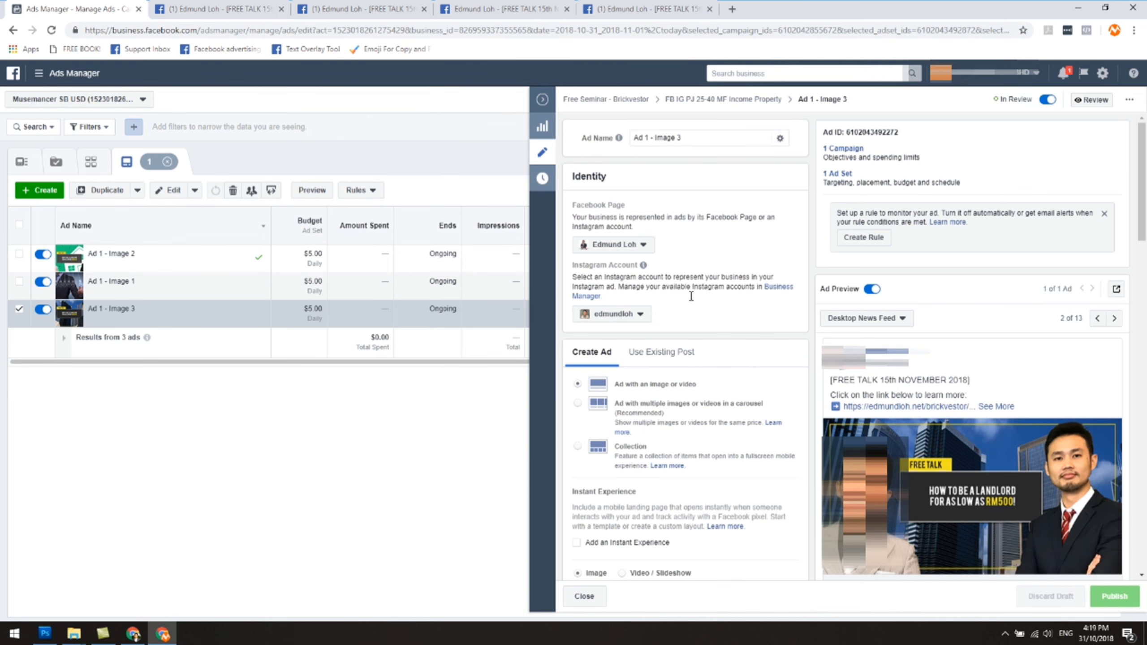
{"action": "left_click", "coordinate": [646, 354]}
{"action": "left_click", "coordinate": [593, 408]}
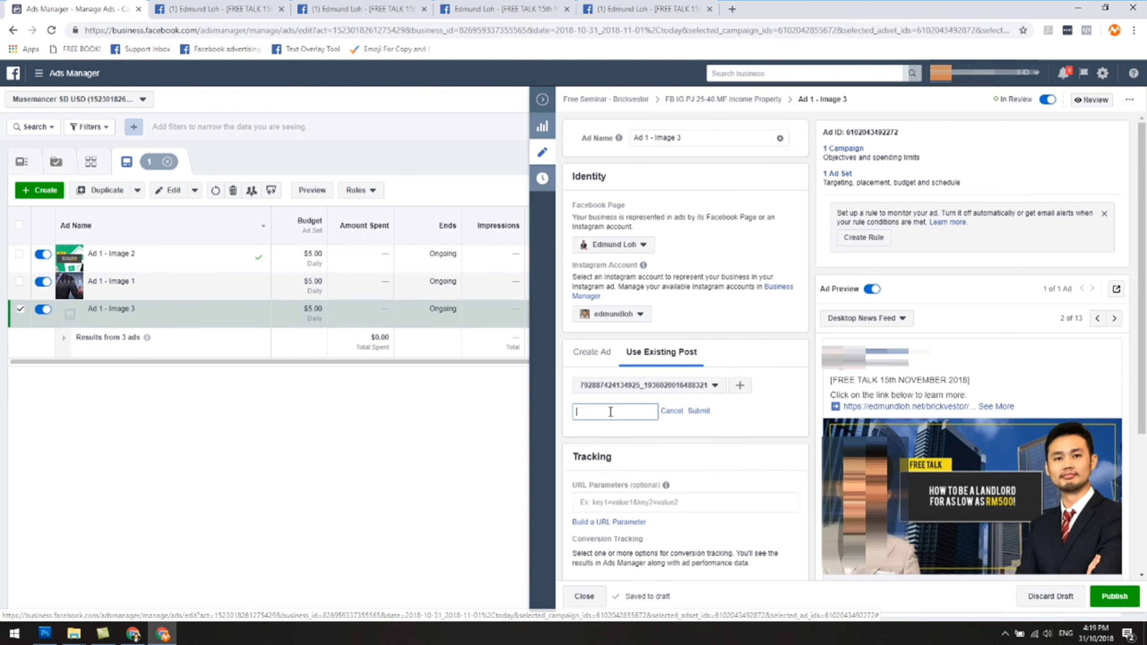
{"action": "right_click", "coordinate": [612, 412]}
{"action": "left_click", "coordinate": [644, 518]}
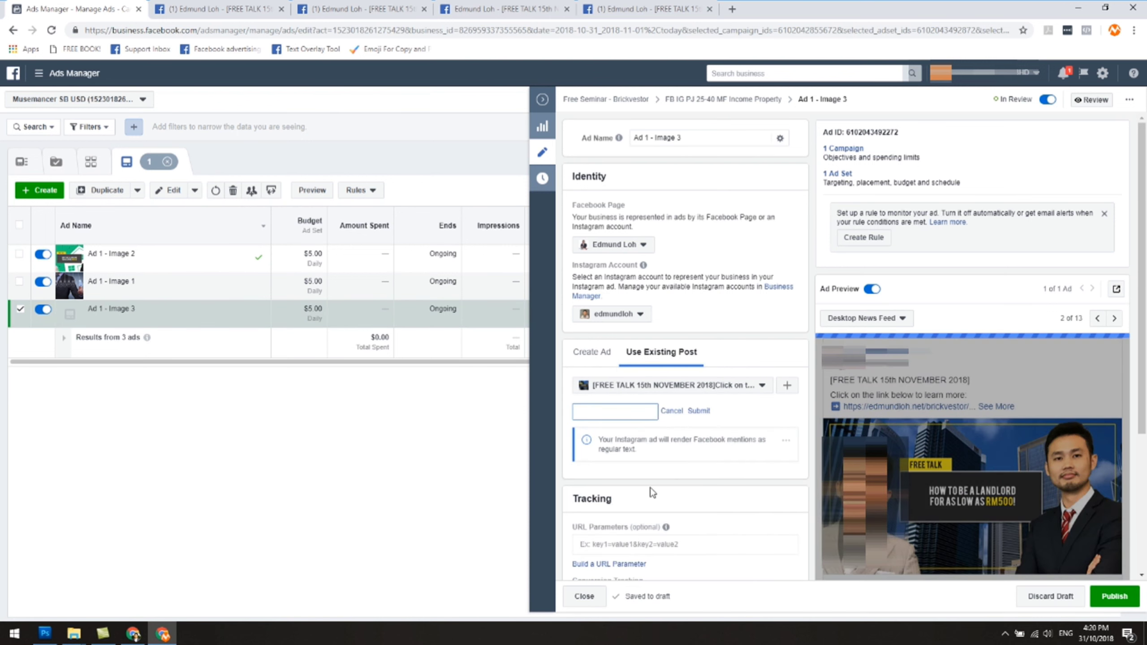
{"action": "left_click", "coordinate": [699, 413]}
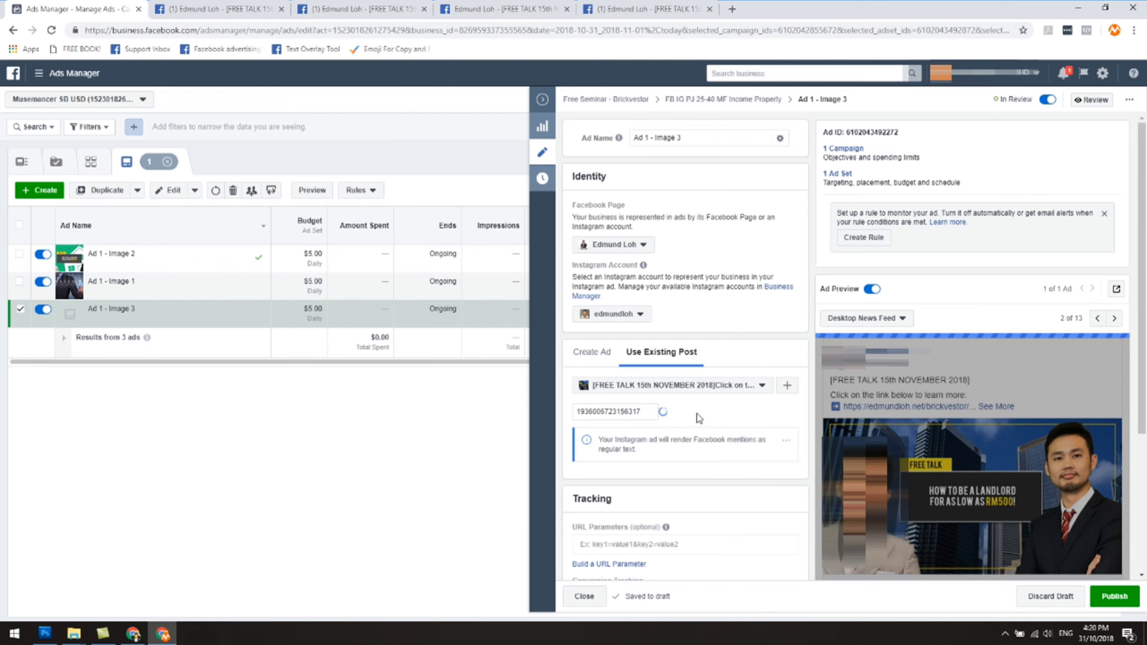
Compare the original Image 3 post's page with the preview of the edited Ad 1 - Image 3.
{"action": "left_click", "coordinate": [661, 5]}
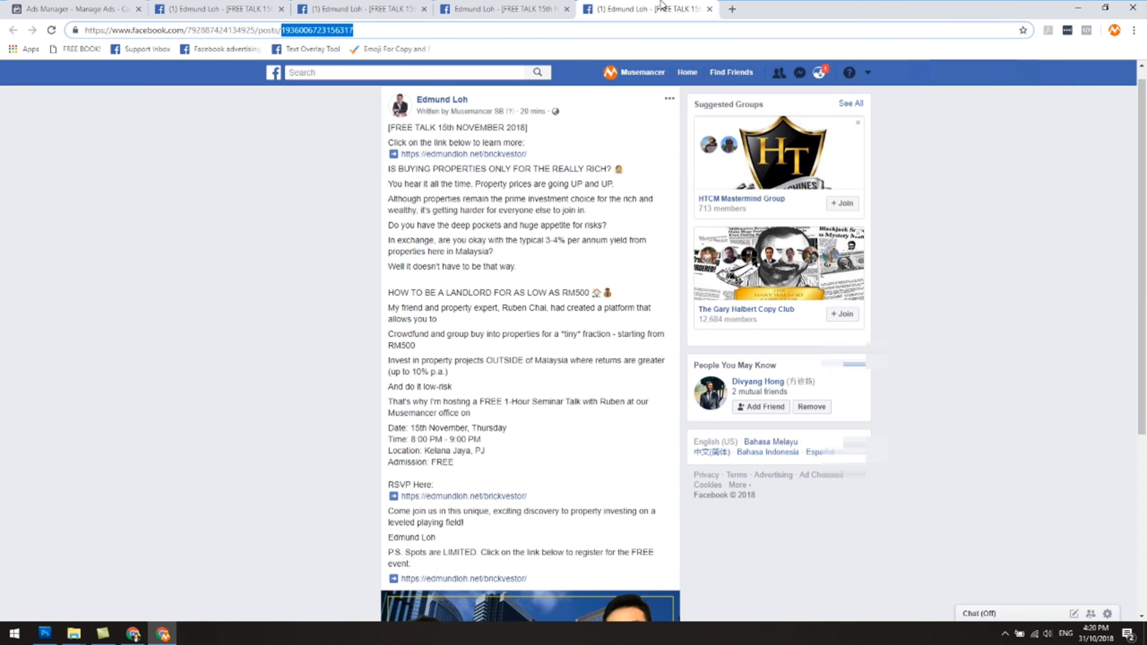
{"action": "scroll", "coordinate": [619, 151], "scroll_direction": "down", "scroll_amount": 5}
{"action": "key", "text": "ctrl+1"}
{"action": "scroll", "coordinate": [1106, 573], "scroll_direction": "down", "scroll_amount": 1}
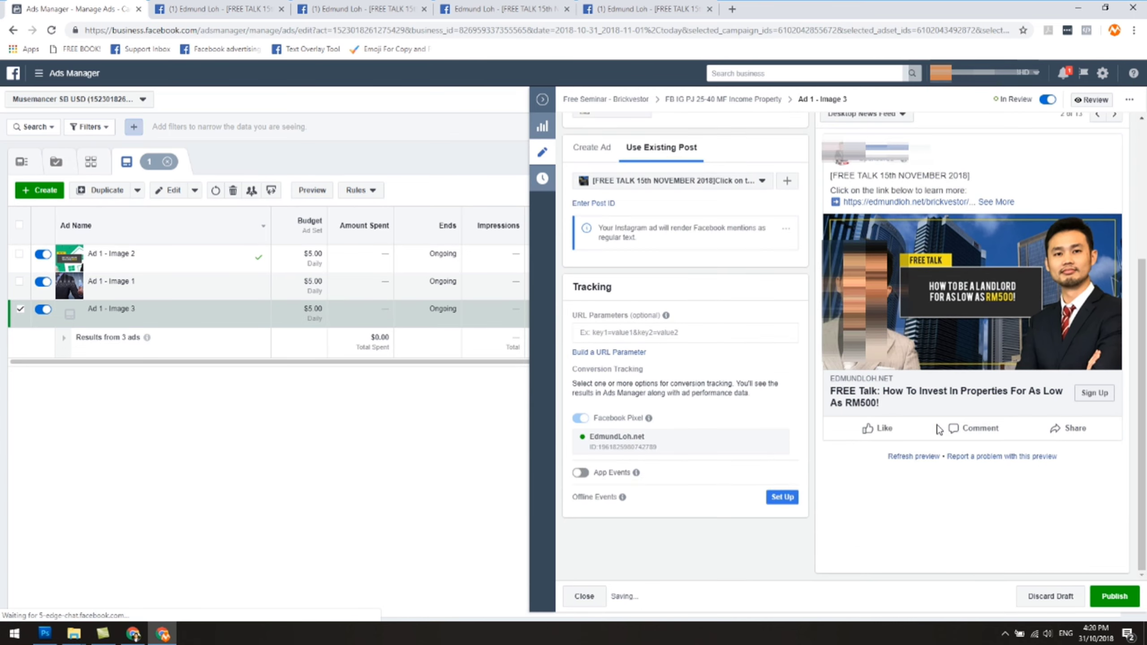
Publish the edited Ad 1 - Image 3, then close its editor and return to the campaign's ad sets.
{"action": "left_click", "coordinate": [1100, 590]}
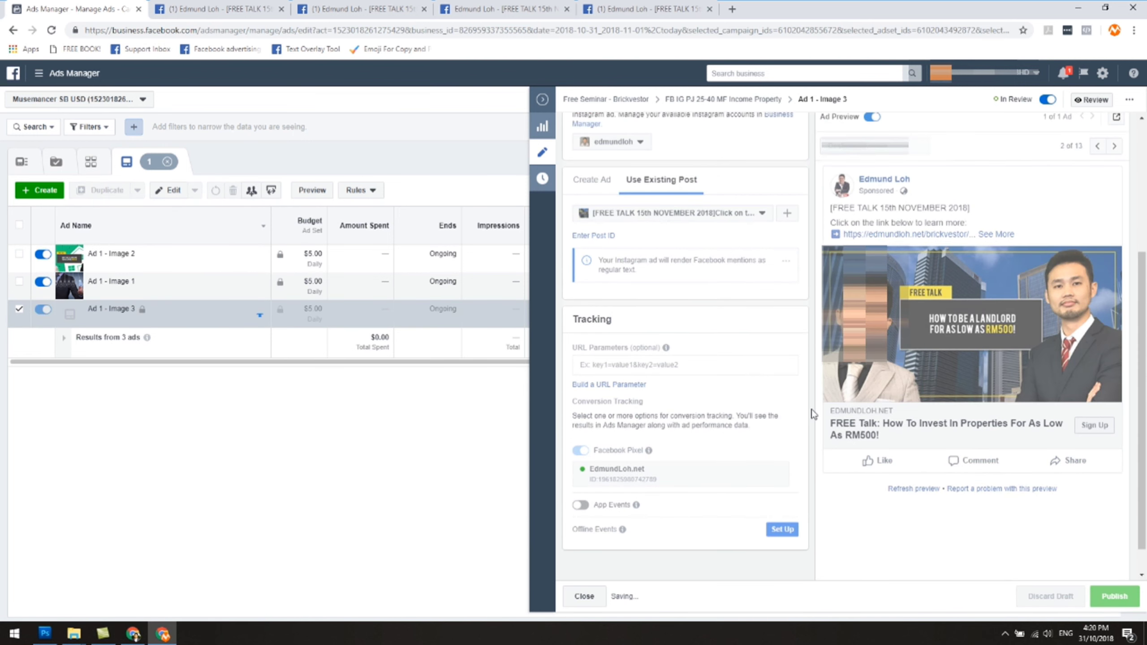
{"action": "left_click", "coordinate": [542, 102]}
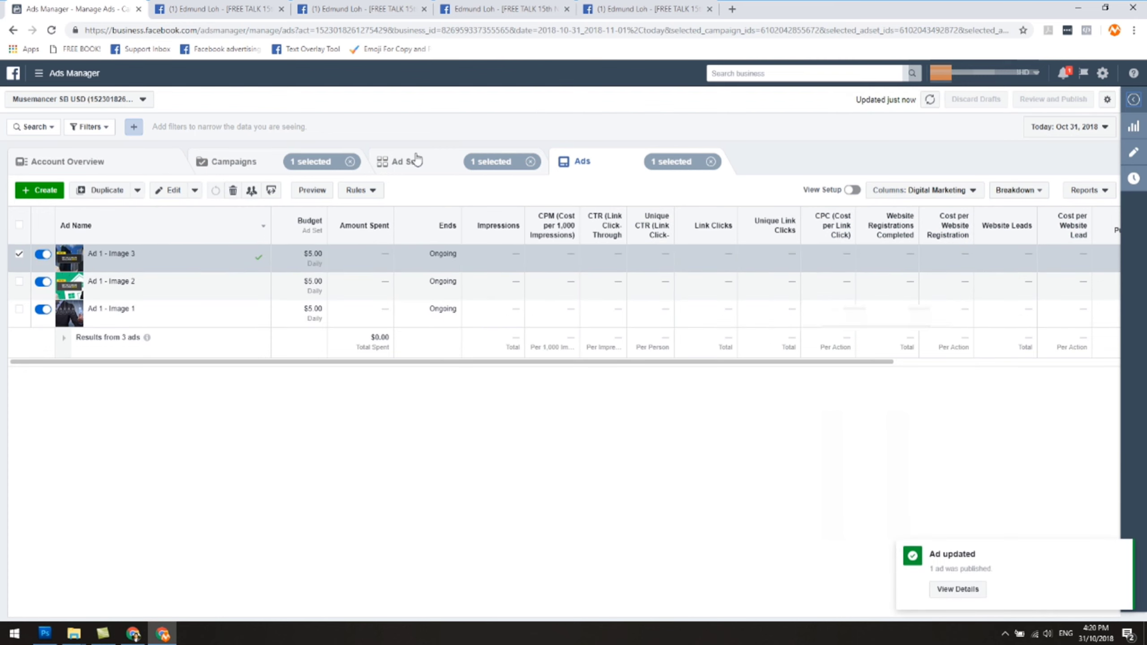
{"action": "left_click", "coordinate": [402, 163]}
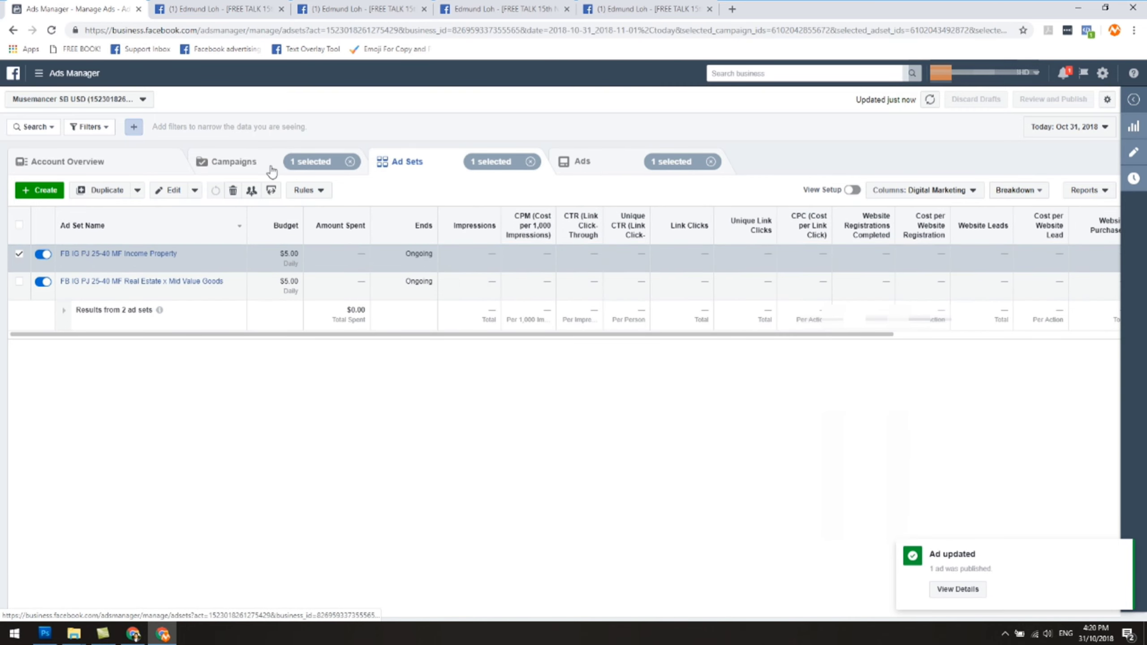